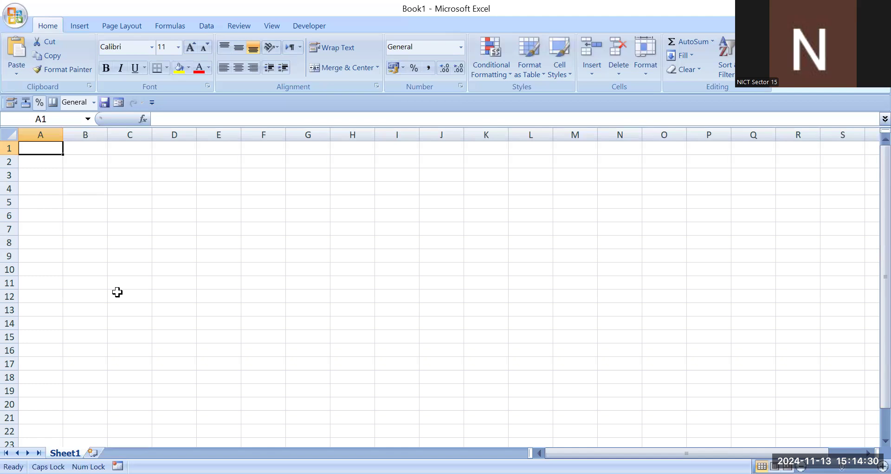
key("Right")
key("Right")
key("Right")
key("Right")
key("Right")
key("Right")
key("Right")
key("Down")
key("Down")
key("Down")
left_click(179, 214)
left_click(102, 147)
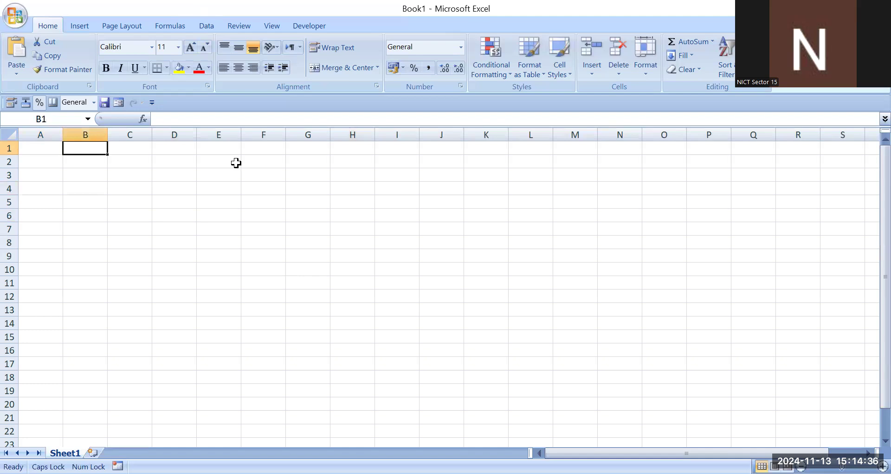
left_click(219, 189)
left_click(156, 216)
left_click(159, 172)
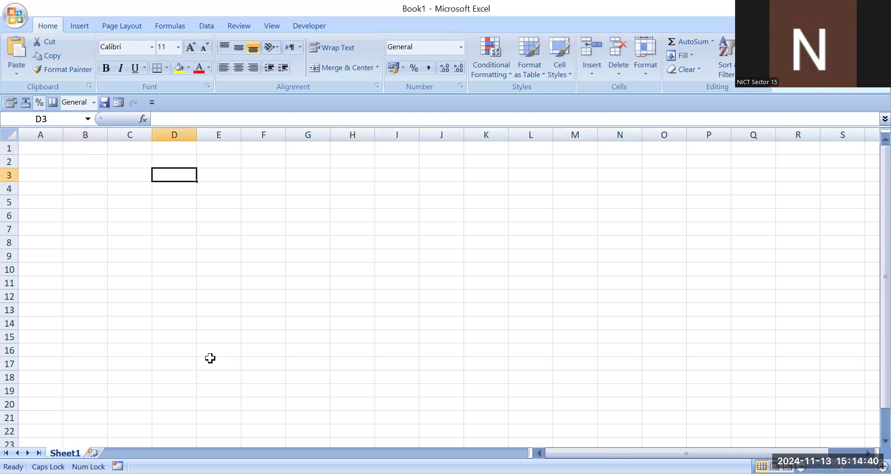
left_click(209, 362)
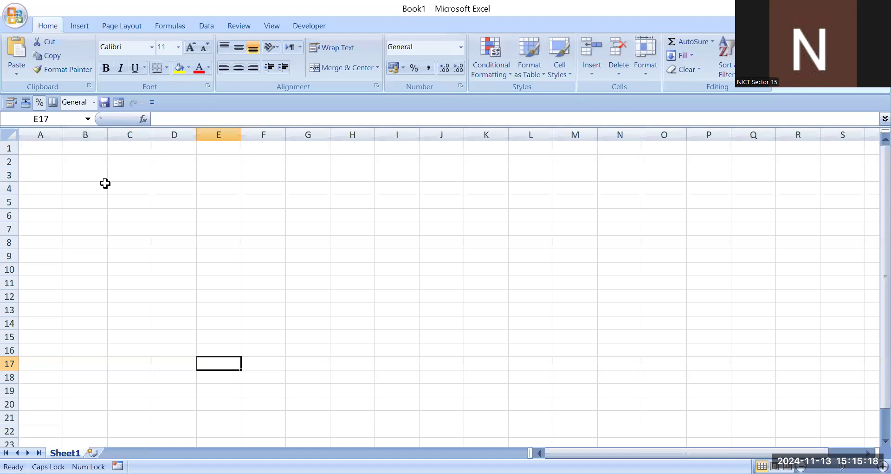
left_click(175, 187)
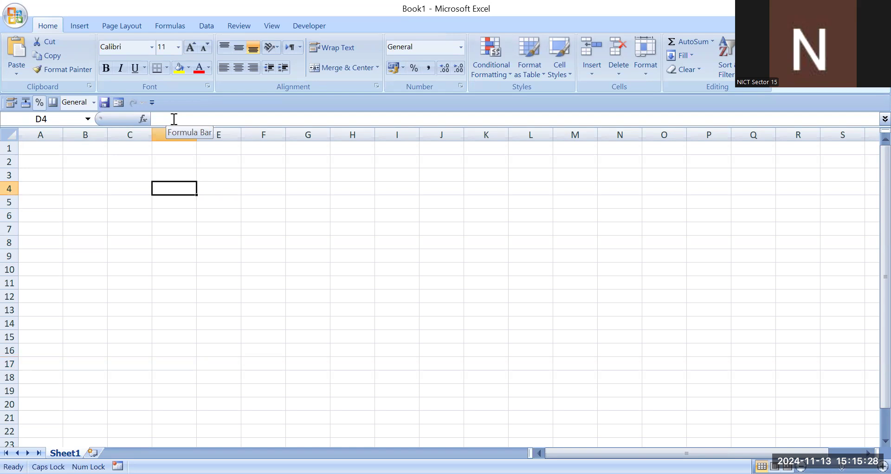
left_click(149, 241)
left_click(128, 172)
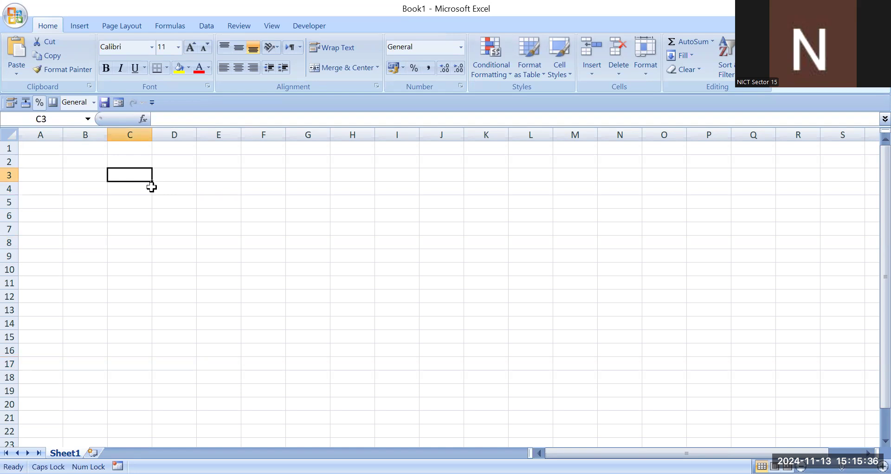
left_click(162, 228)
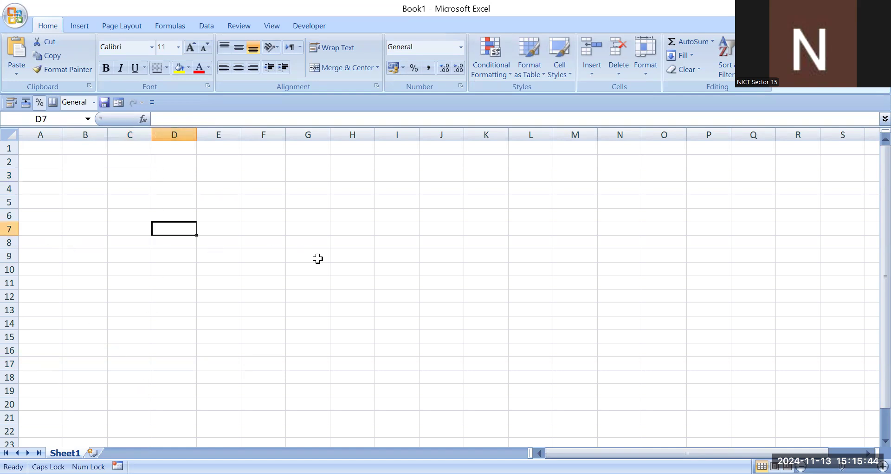
left_click(207, 264)
left_click(236, 215)
left_click(237, 338)
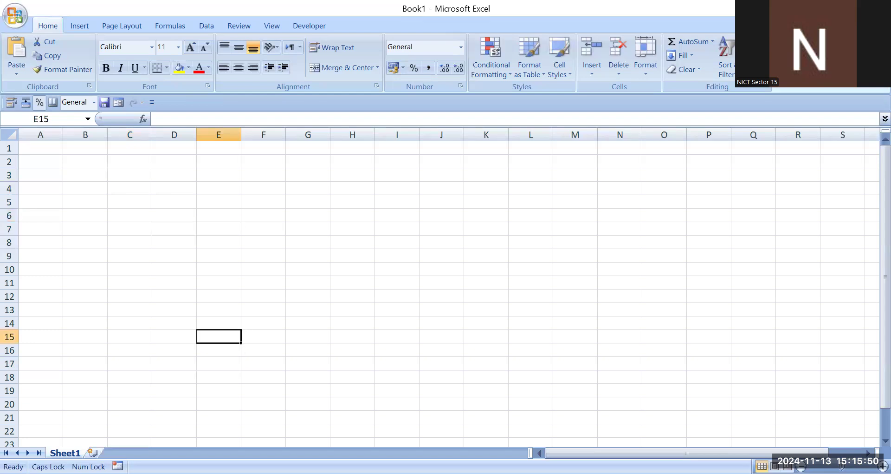
- Insert two new worksheets and delete Sheet3 and Sheet2 again
key("shift+F11")
key("shift+F11")
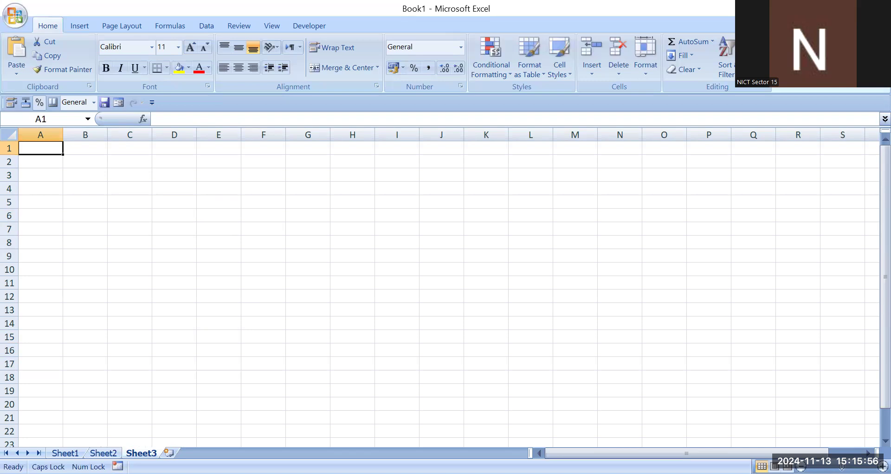
right_click(145, 451)
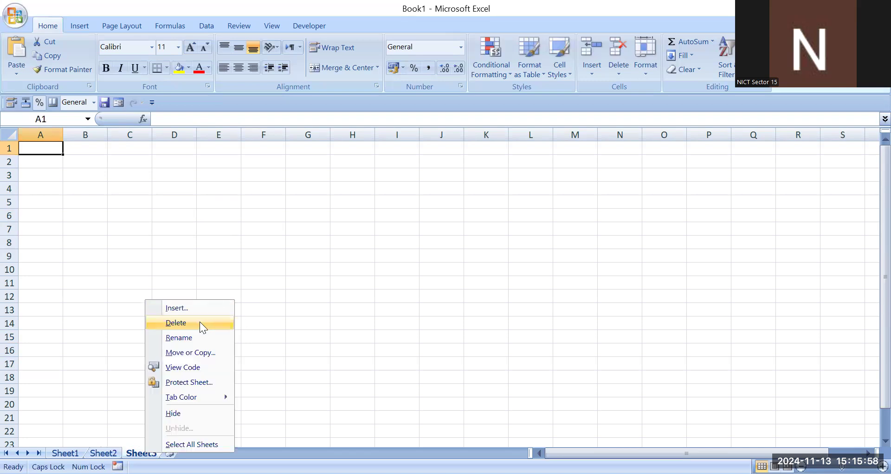
left_click(200, 323)
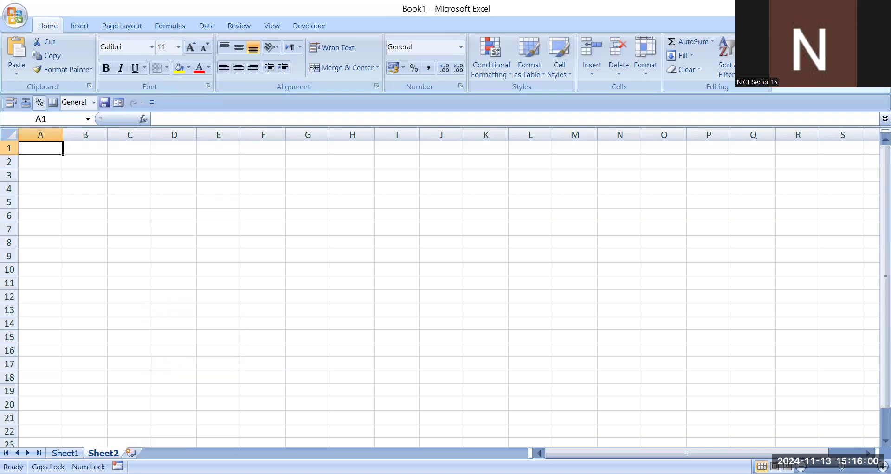
right_click(108, 452)
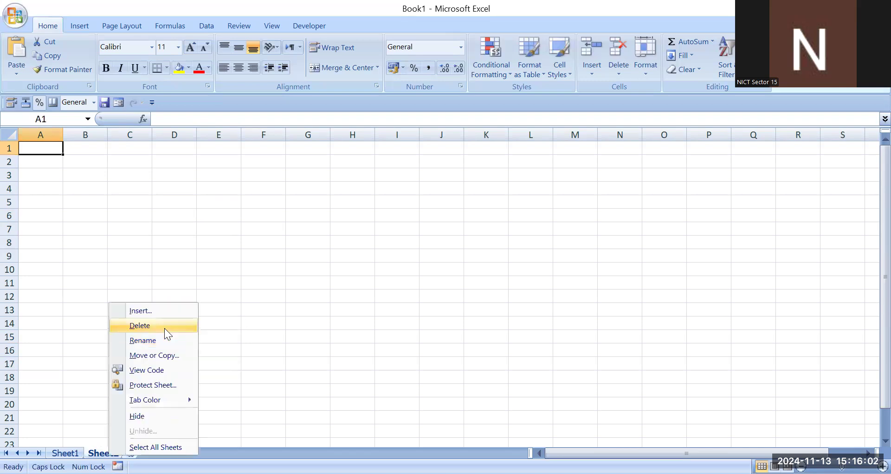
left_click(165, 327)
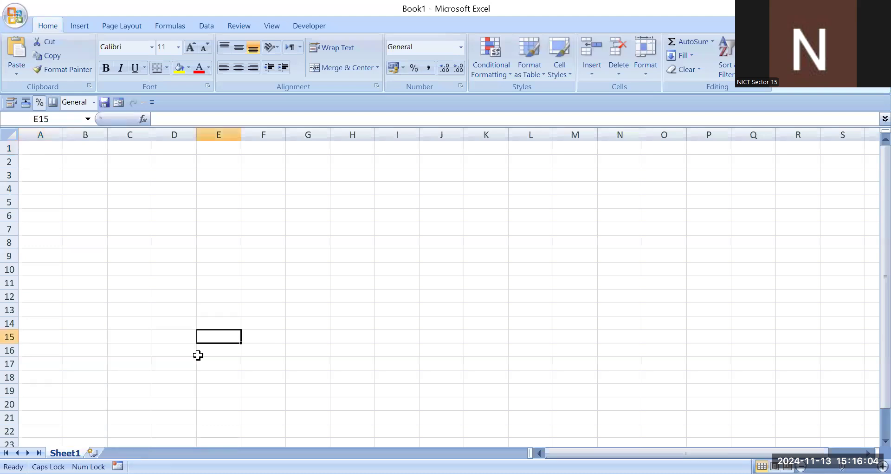
left_click(323, 204)
key("Right")
key("Right")
left_click(274, 211)
left_click(163, 182)
left_click(75, 188)
left_click(167, 217)
left_click(127, 267)
left_click(109, 202)
left_click(234, 196)
left_click(251, 319)
left_click(353, 256)
left_click(397, 215)
left_click(397, 310)
left_click(287, 260)
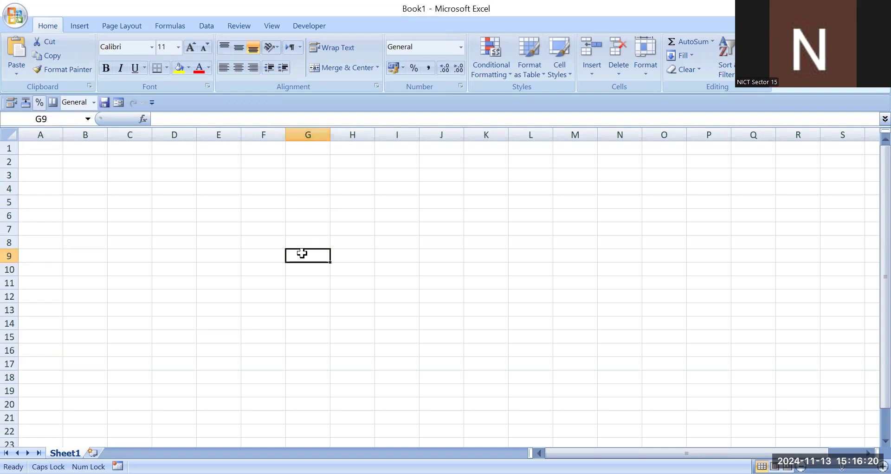
left_click(232, 263)
left_click(172, 228)
left_click(120, 186)
left_click(486, 215)
left_click(377, 351)
left_click(365, 314)
left_click(599, 219)
left_click(323, 284)
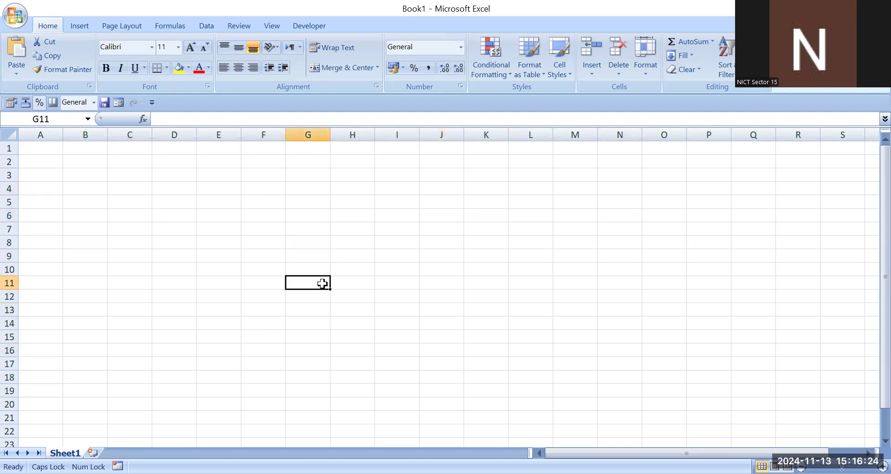
left_click(223, 257)
left_click_drag(191, 202, 218, 201)
left_click(317, 189)
left_click(300, 295)
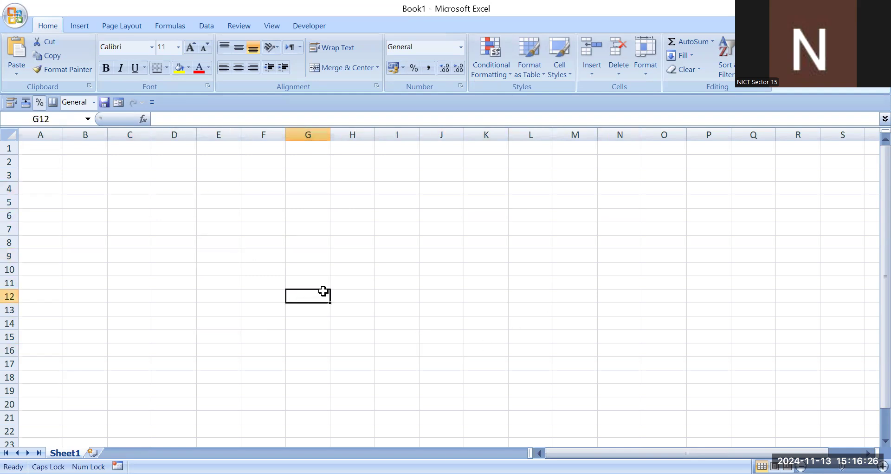
left_click(486, 268)
left_click(566, 246)
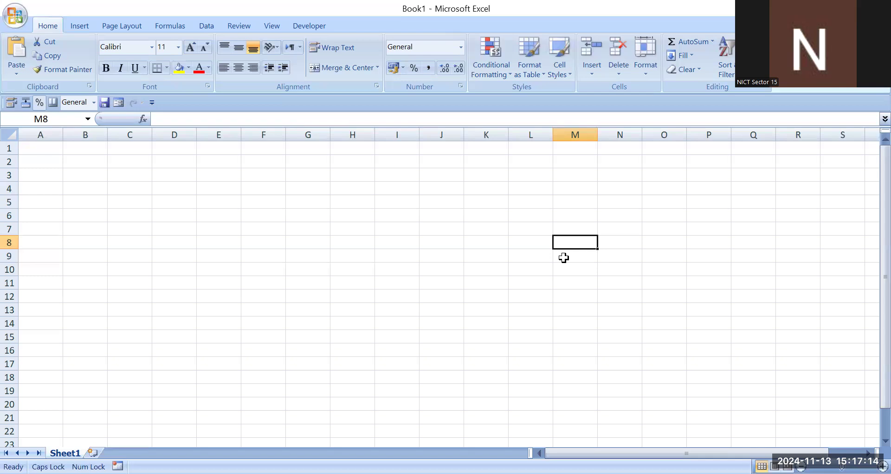
left_click(222, 186)
left_click(255, 272)
left_click(188, 200)
left_click(104, 188)
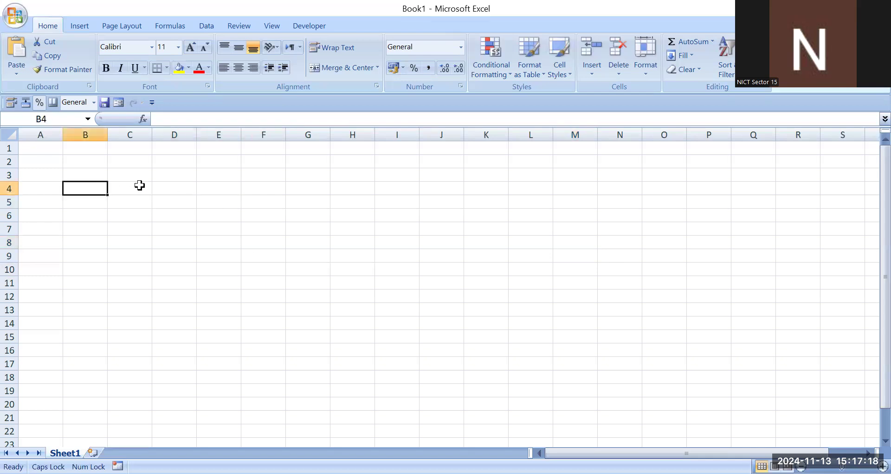
- Enter 1 in cell C3 and fill it down the column to C15
left_click(137, 187)
left_click(138, 174)
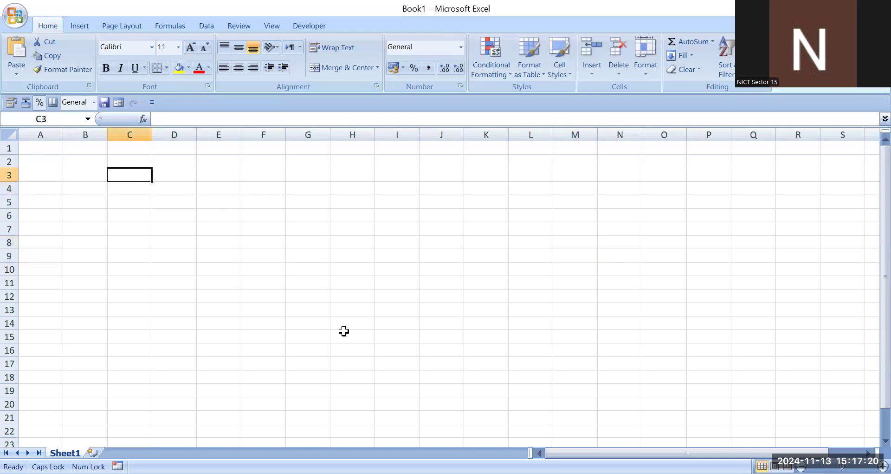
type("1")
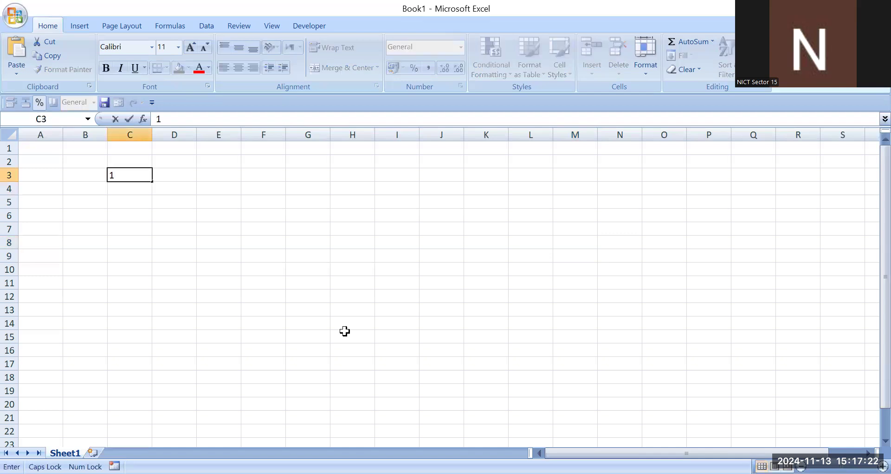
left_click(137, 213)
left_click(132, 174)
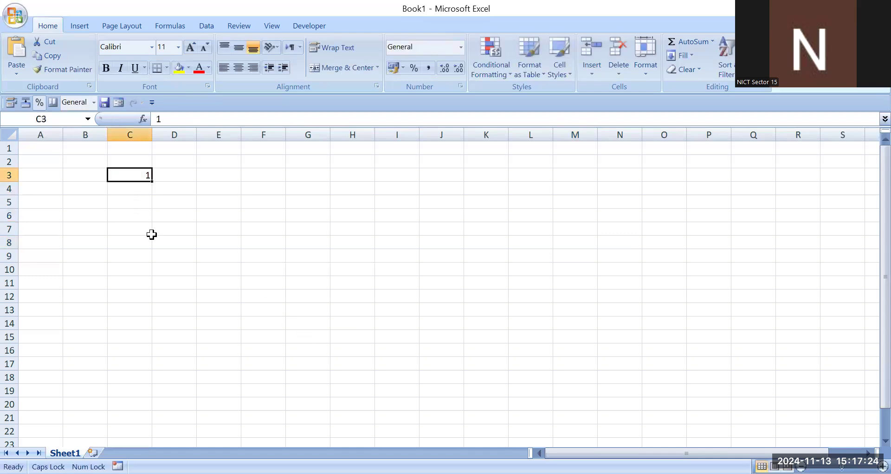
left_click_drag(152, 181, 151, 337)
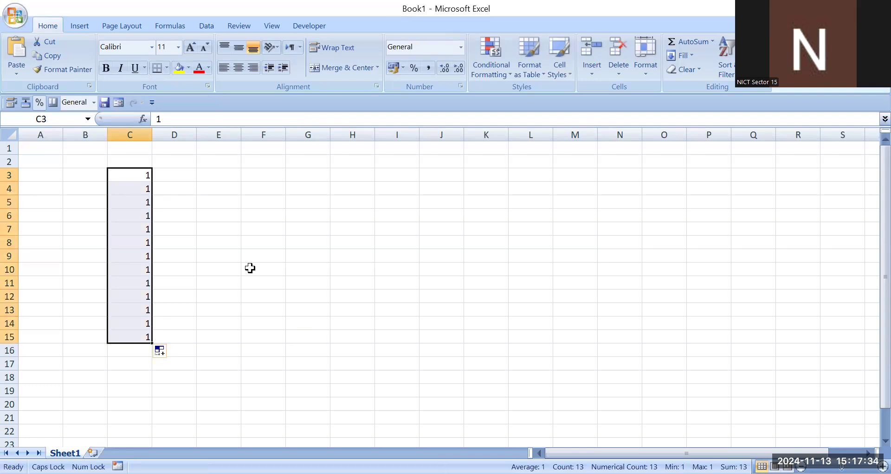
- Enter 1 and 2 in cells D3 and D4 and extend the number series down to D15
left_click(181, 185)
left_click(182, 175)
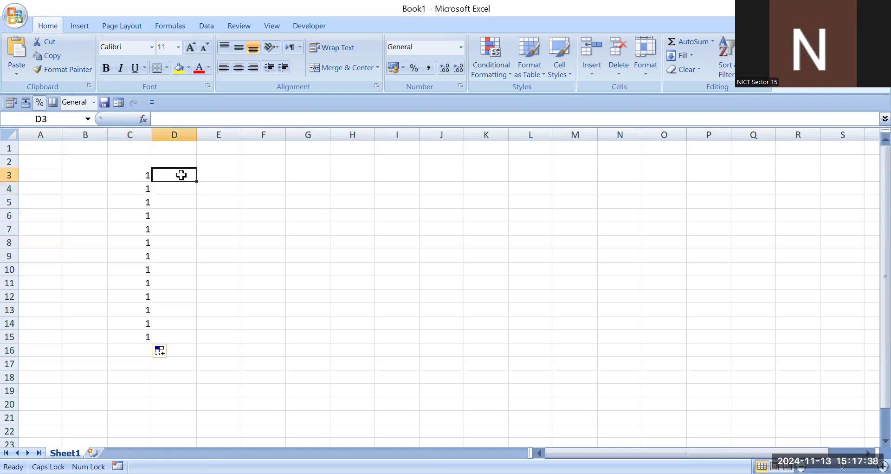
type("1")
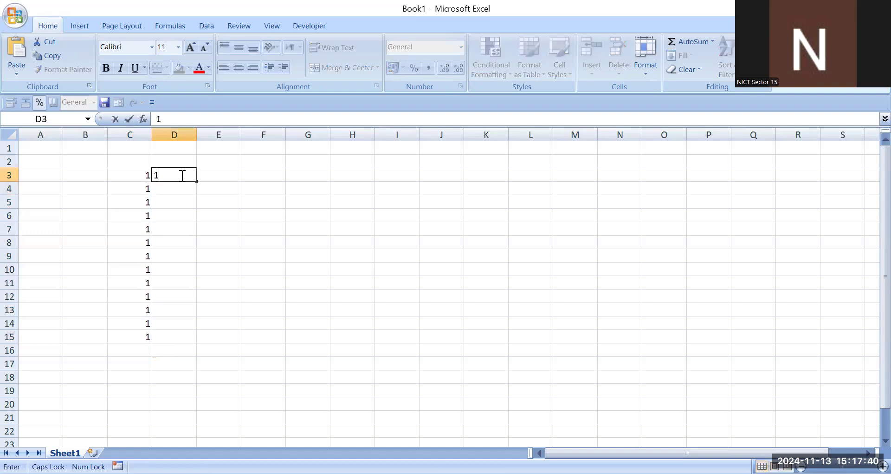
key("Return")
type("2")
left_click(221, 209)
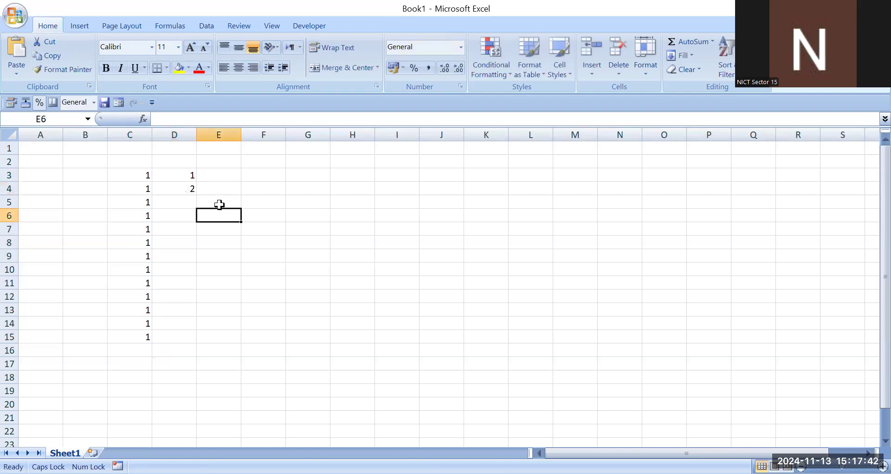
left_click_drag(189, 174, 203, 343)
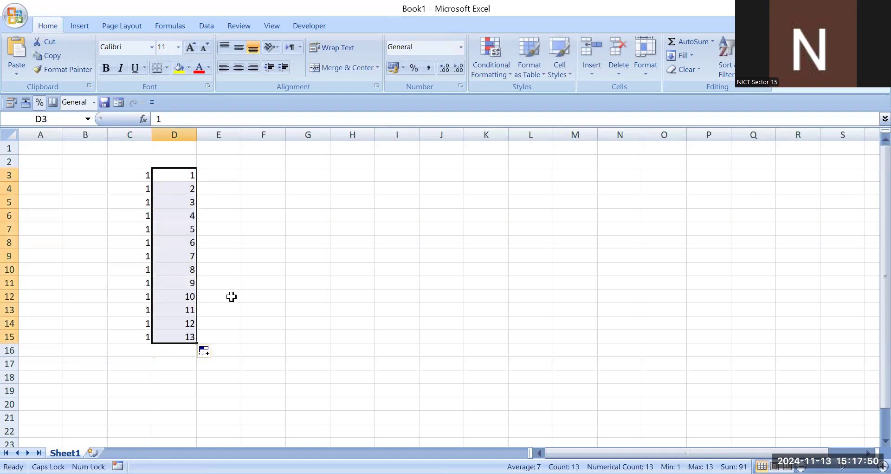
- Enter 2 and 4 in cells E3 and E4 and extend the even-number series down to E12
left_click(215, 179)
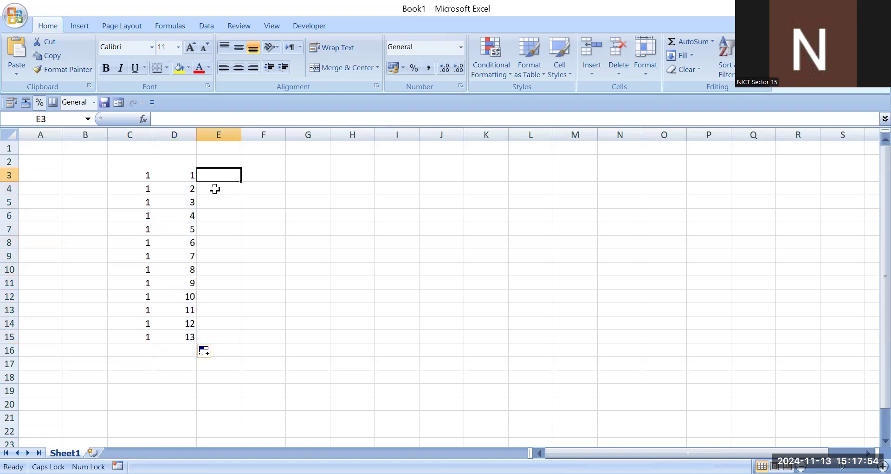
type("2")
key("Return")
type("4")
left_click(237, 228)
left_click_drag(236, 172, 230, 299)
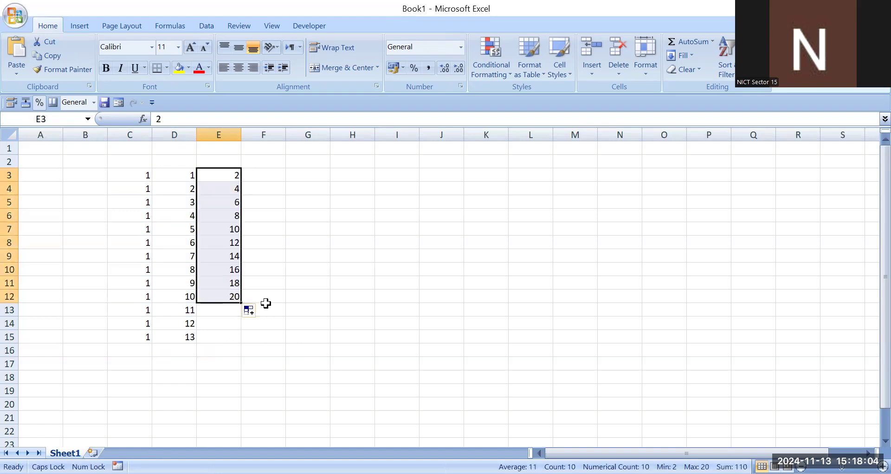
- Enter JAN in cell F3 and fill the abbreviated month series down to F17
left_click(268, 174)
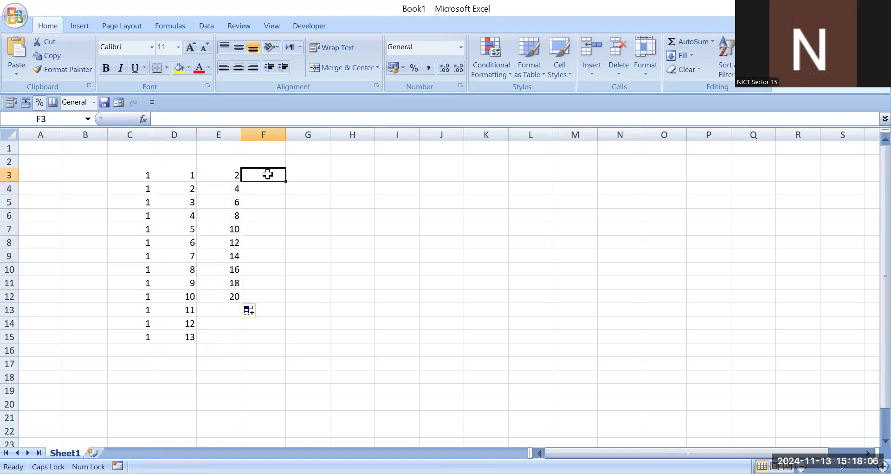
type("JAN")
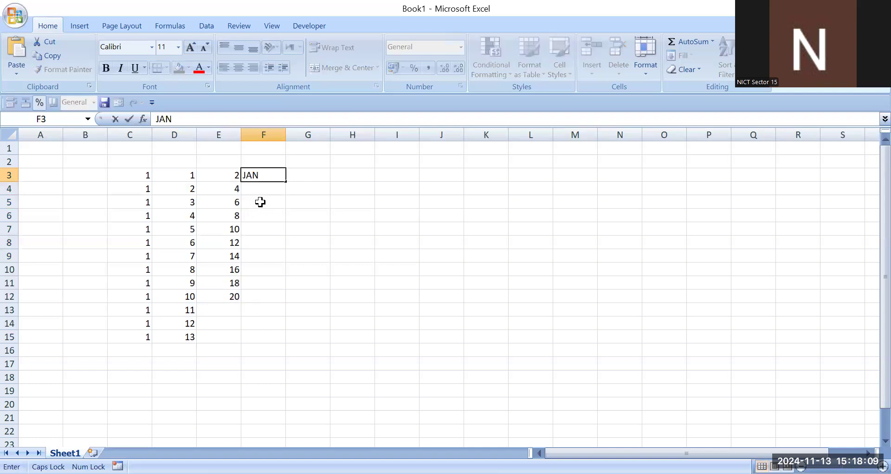
left_click(260, 202)
left_click(272, 172)
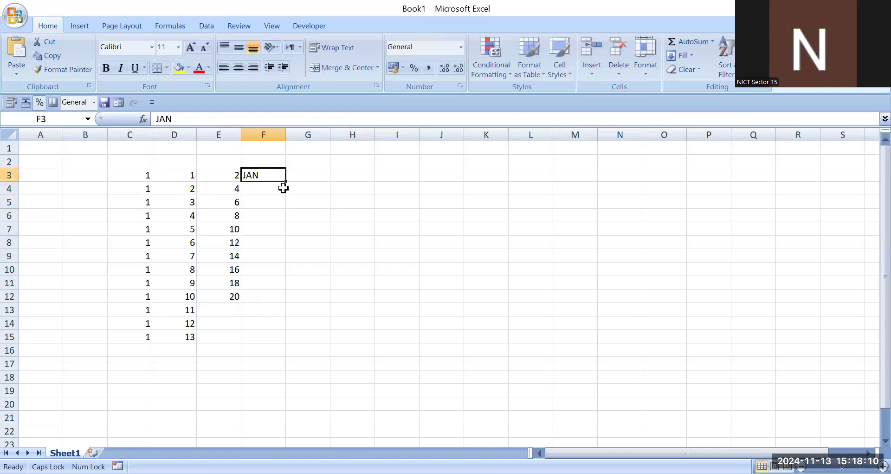
left_click_drag(285, 182, 285, 370)
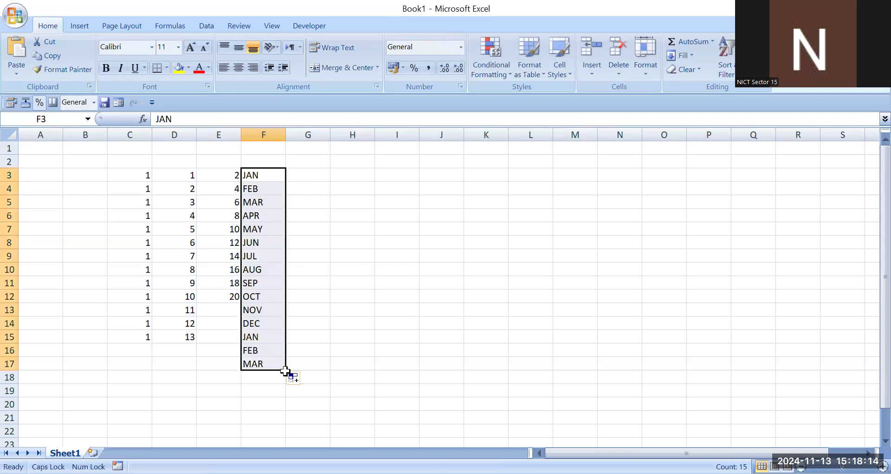
- Enter SUN in cell G3 and fill the abbreviated weekday series down to G14
left_click(308, 169)
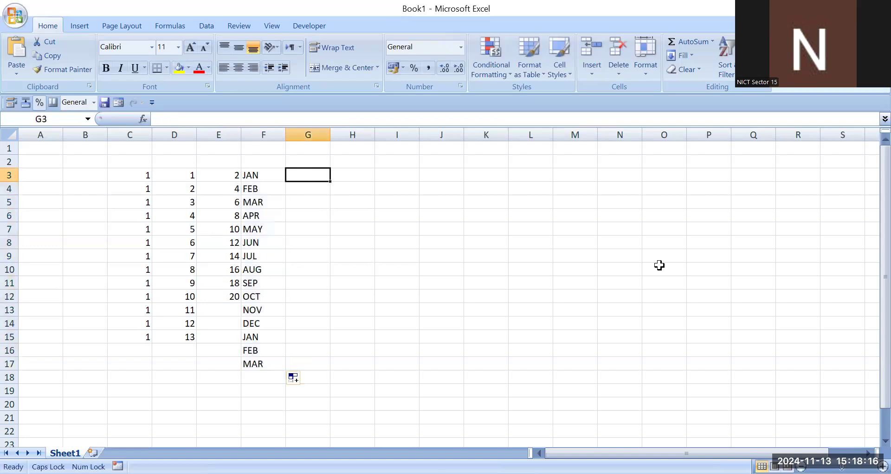
type("SUN")
left_click(295, 213)
left_click(299, 173)
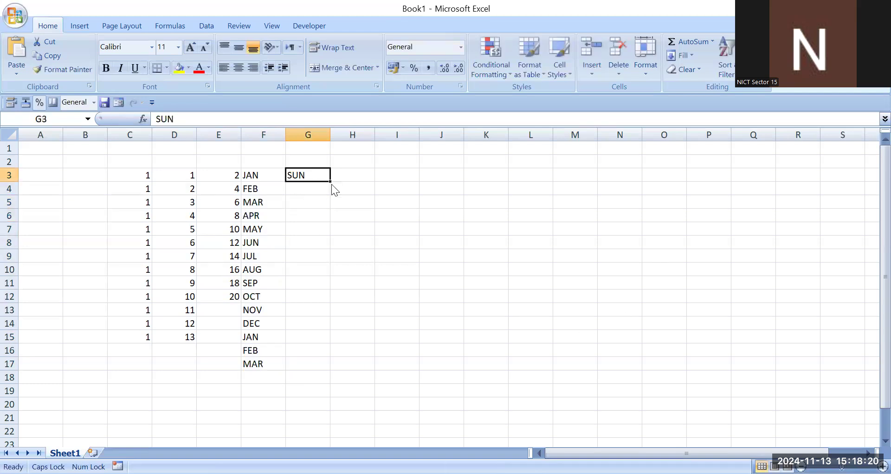
left_click_drag(330, 182, 324, 326)
- Enter SUNDAY in cell H3, fill the full weekday series down to H15, and widen column H to fit the names
left_click(350, 175)
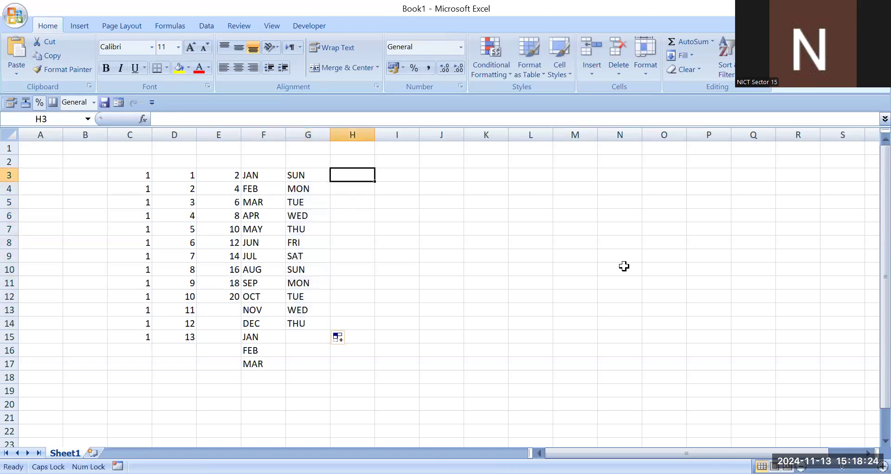
type("SUNDAY")
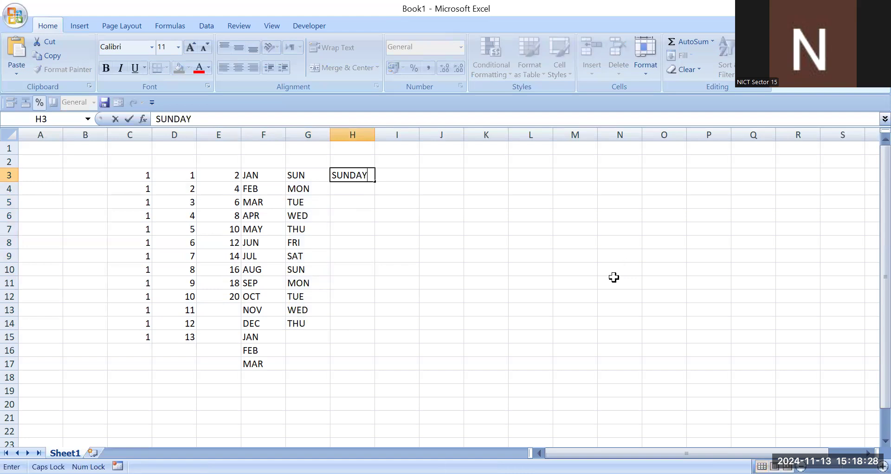
left_click(356, 215)
left_click(370, 172)
left_click_drag(375, 183, 370, 340)
left_click_drag(375, 136, 386, 137)
left_click(453, 296)
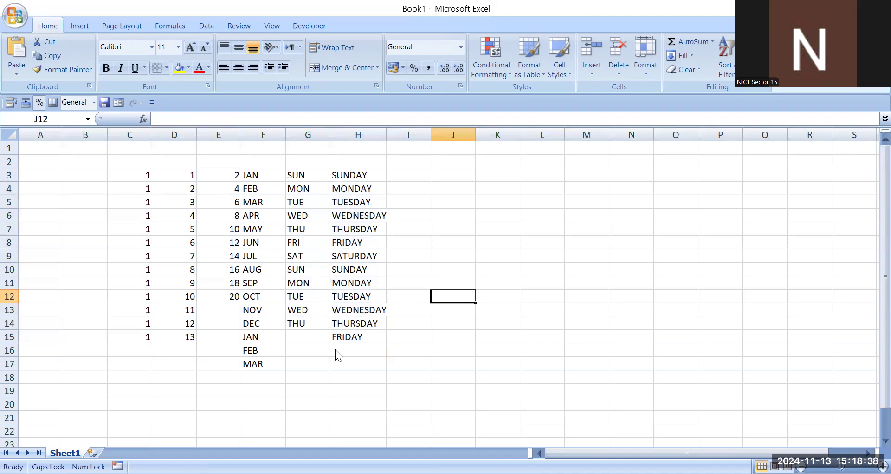
- Enter 1 in cell J7 and 2 in cell K7 as the start of a horizontal number series
key("Right")
key("Right")
key("Up")
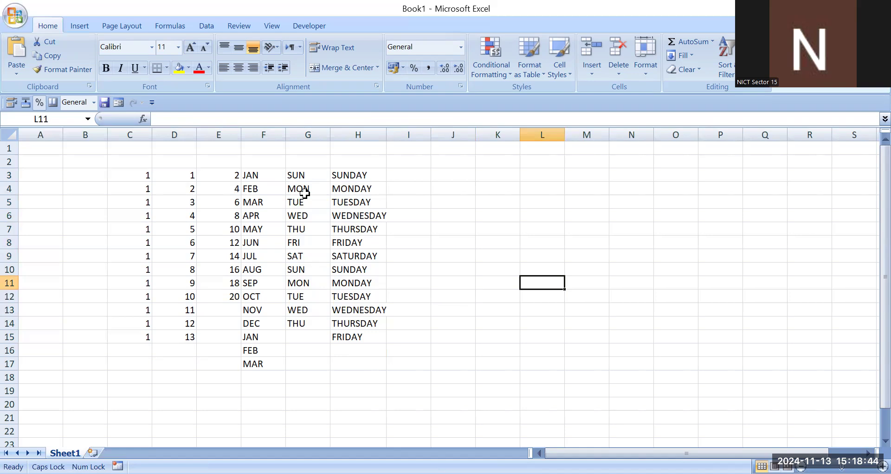
key("Left")
key("Left")
key("Left")
key("Up")
key("Up")
key("Up")
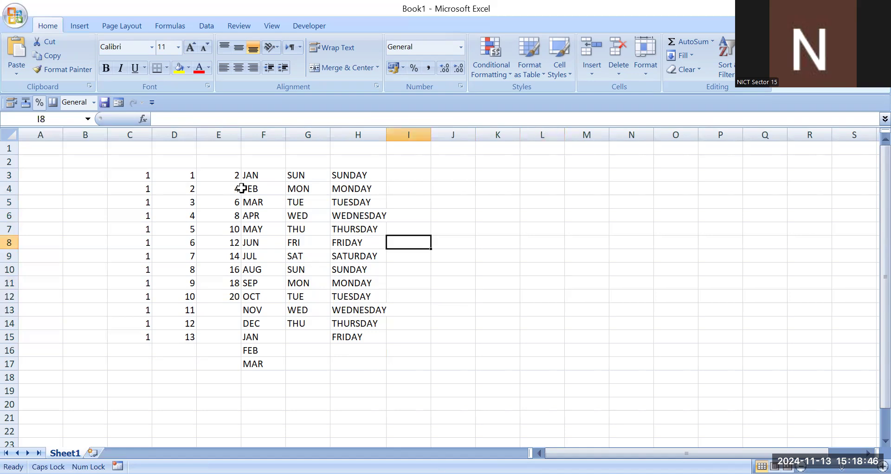
key("Right")
key("Up")
type("1")
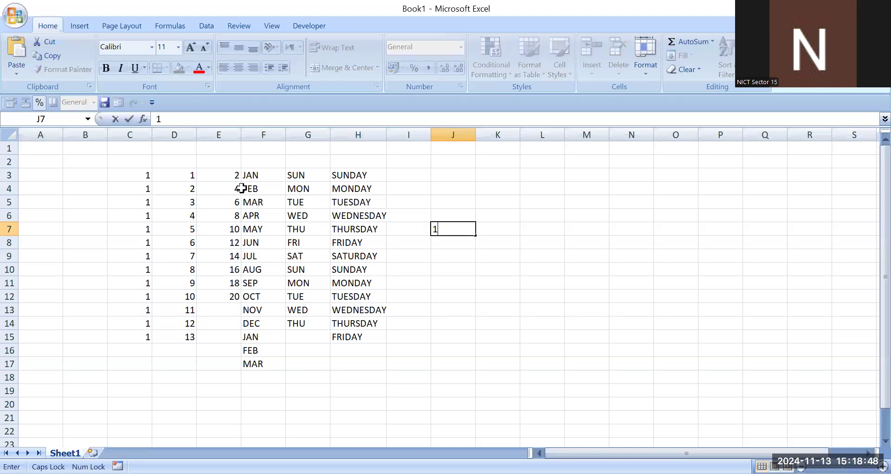
key("Right")
type("2")
key("Down")
key("Down")
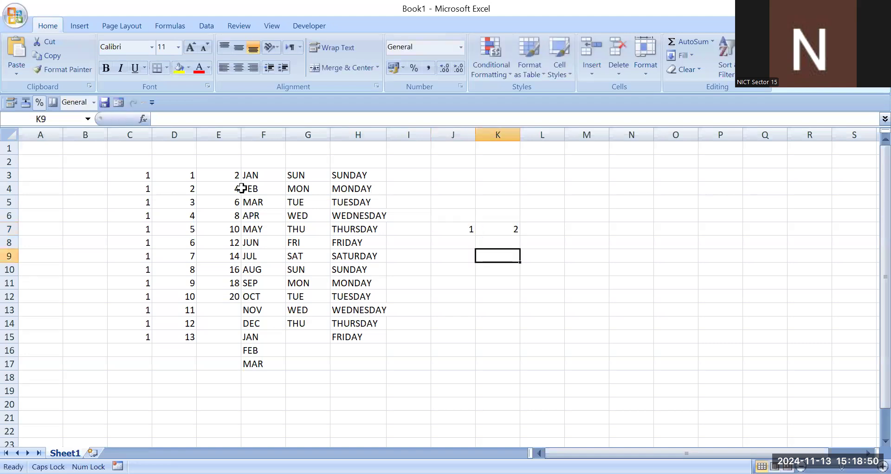
- Extend the number series from J7:K7 across row 7 to P7
key("Left")
key("Up")
key("Up")
key("shift+Right")
key("shift+Down")
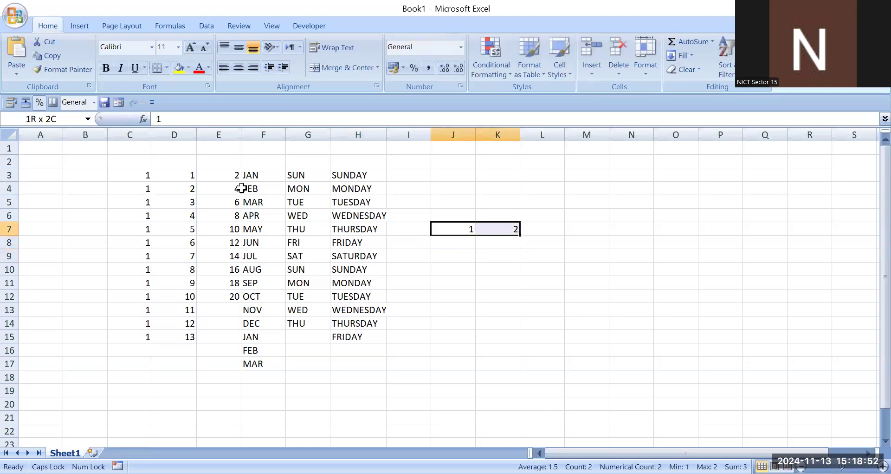
key("shift+Up")
left_click_drag(521, 235, 732, 239)
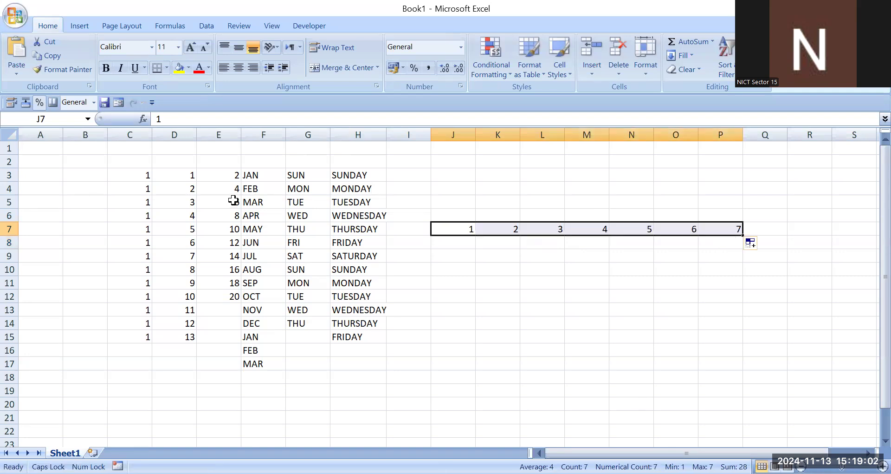
- Clear the contents of the filled columns C3:H19 and the number series in J7:P7
left_click(246, 270)
left_click_drag(125, 173, 363, 387)
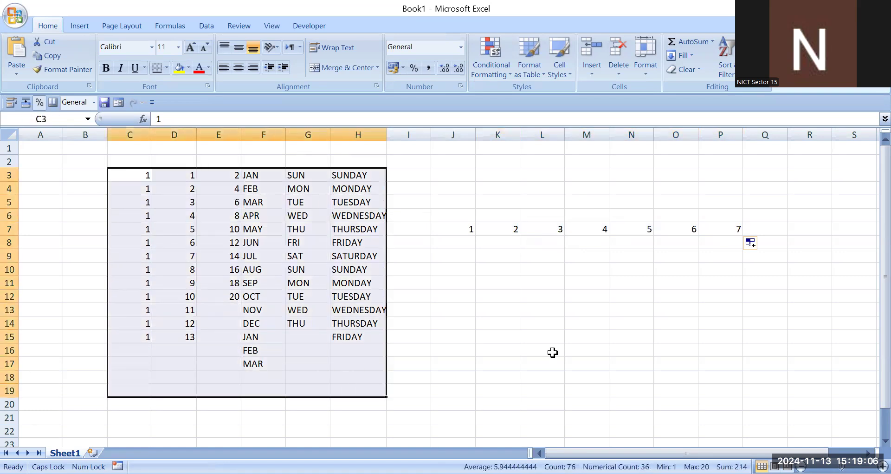
key("Delete")
left_click_drag(455, 229, 724, 232)
key("Delete")
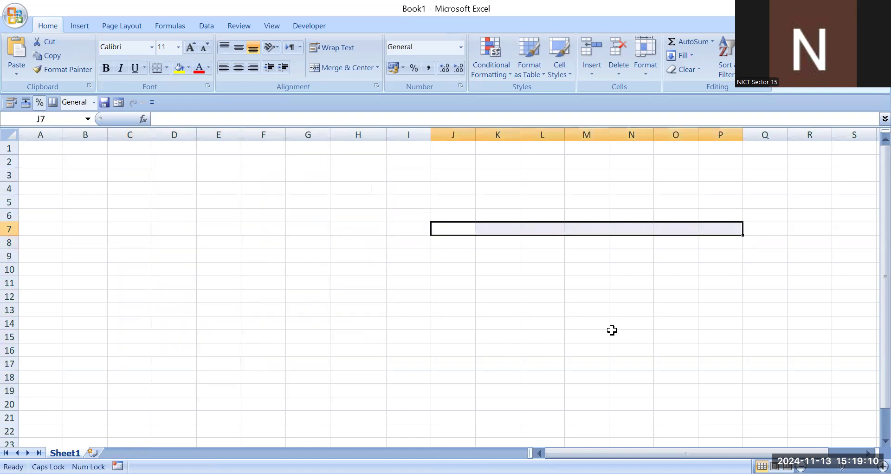
left_click(613, 330)
left_click(289, 293)
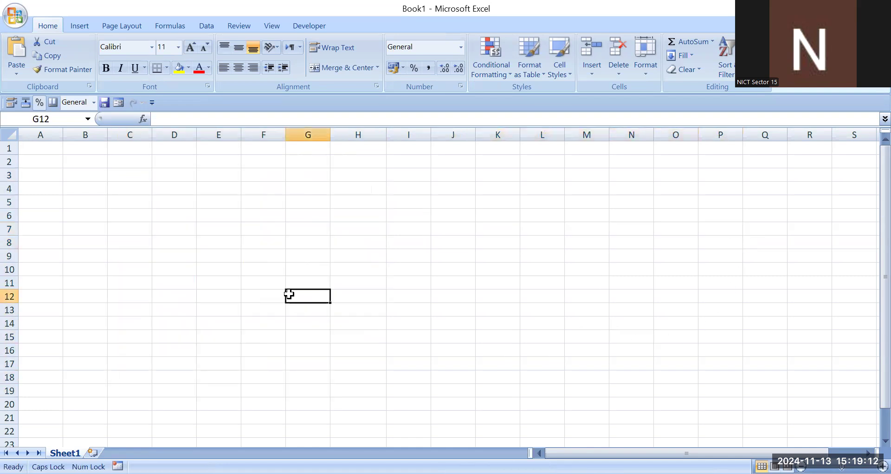
left_click(301, 218)
left_click(198, 187)
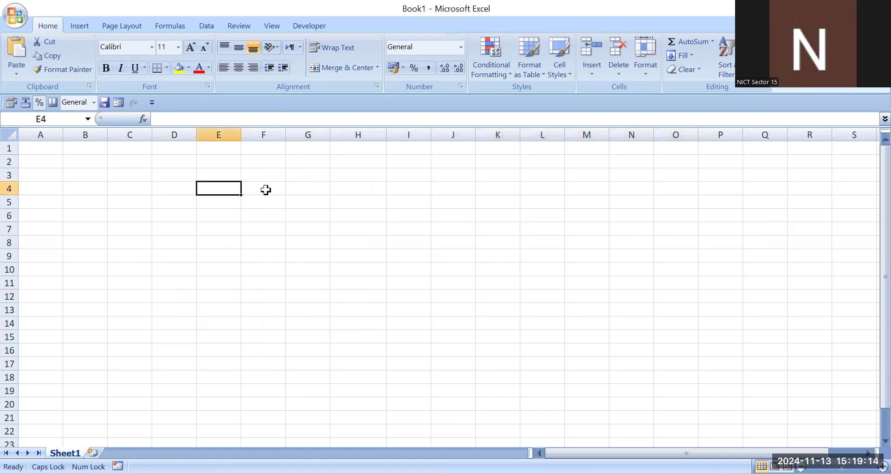
left_click(266, 190)
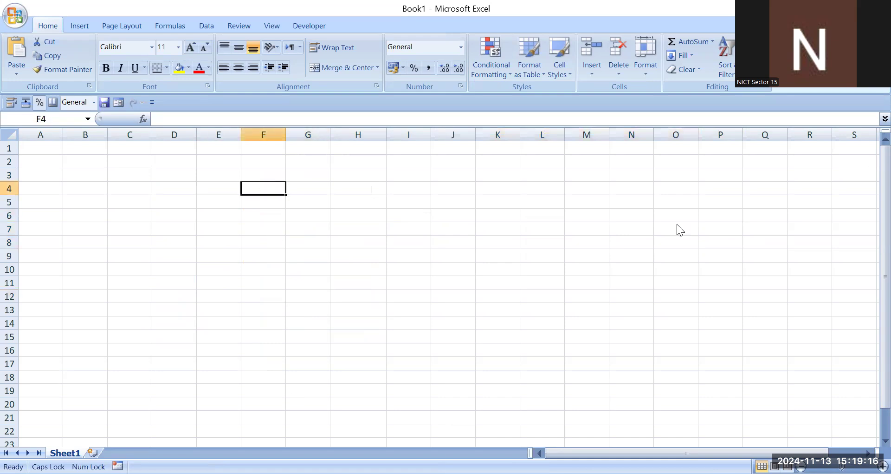
left_click(239, 164)
left_click(213, 146)
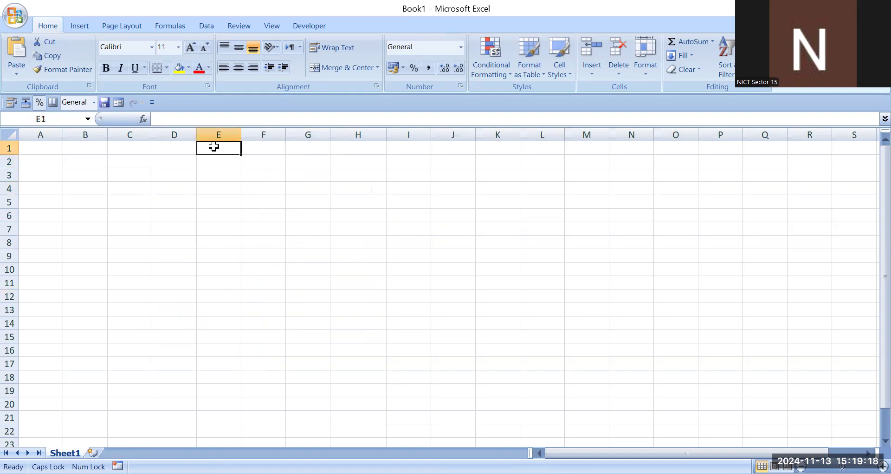
left_click(188, 213)
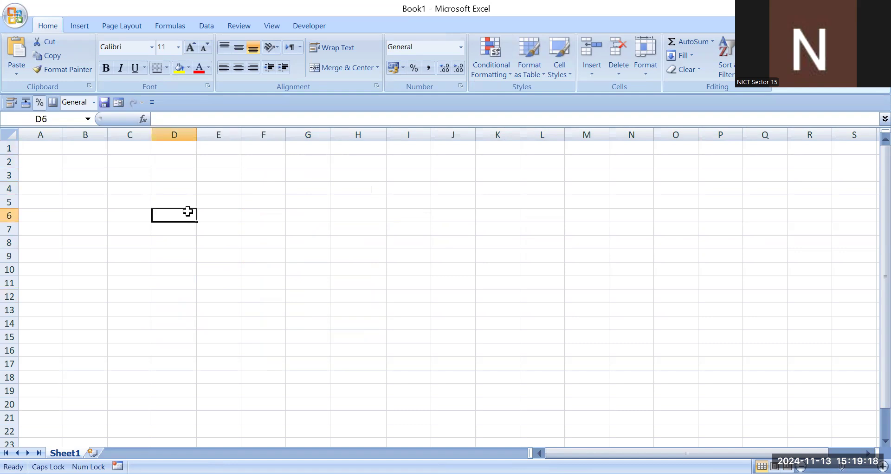
left_click(232, 175)
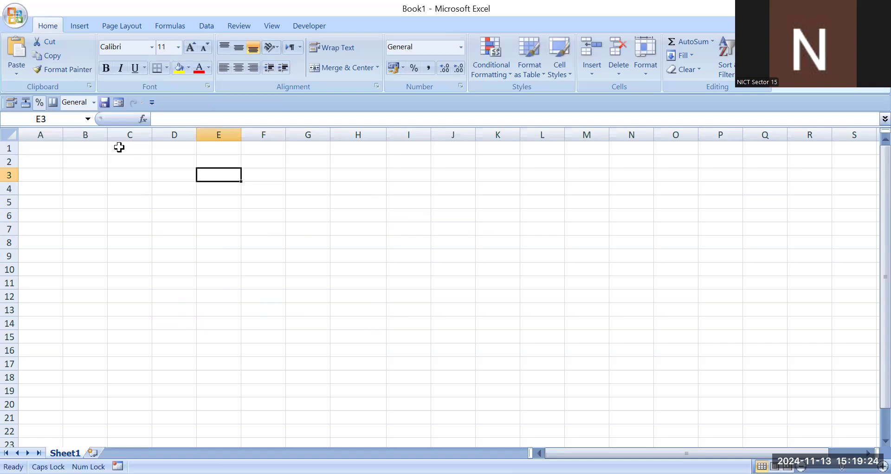
left_click(94, 142)
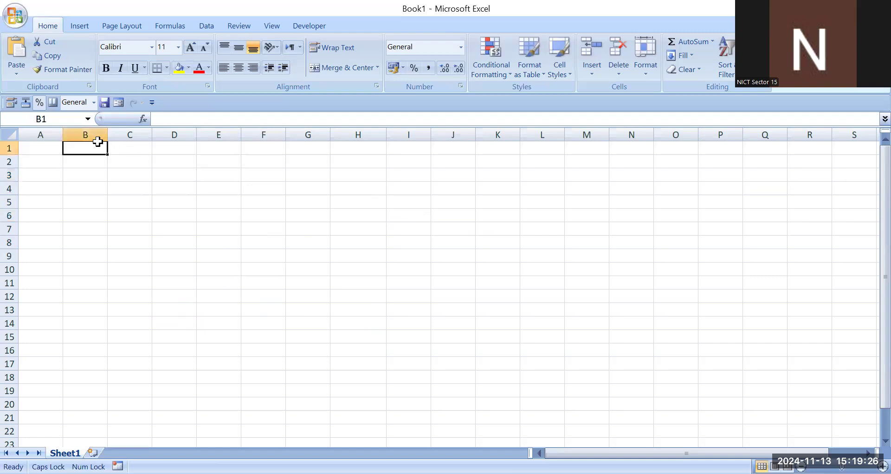
- Merge and center the range A1:O3 into a single heading cell
left_click_drag(33, 147, 661, 166)
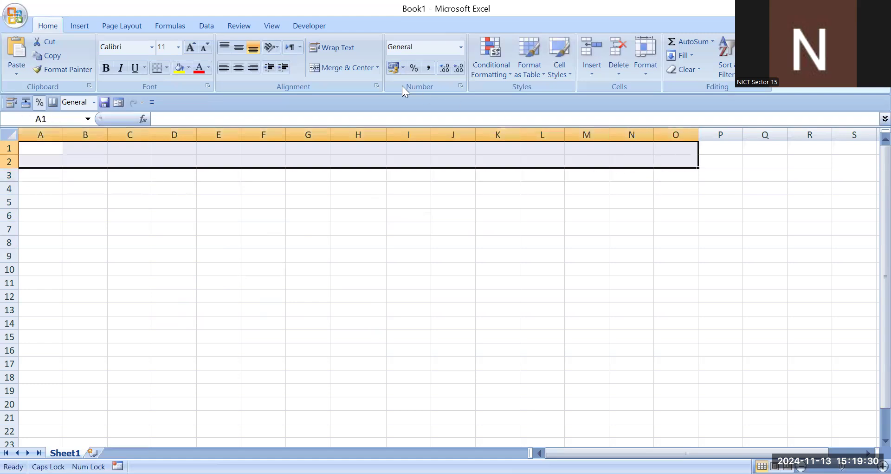
left_click_drag(32, 145, 688, 179)
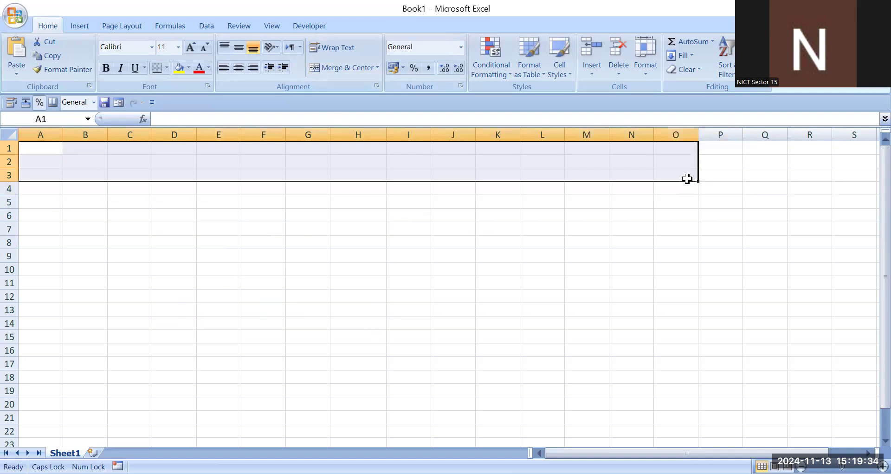
left_click(348, 67)
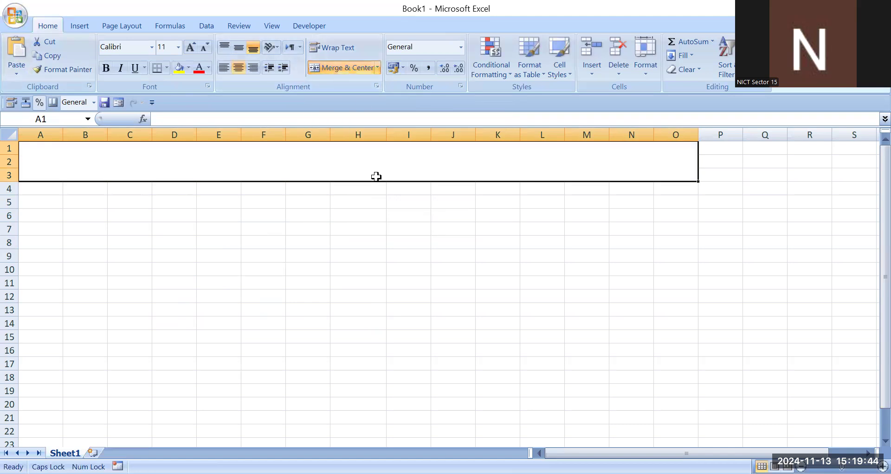
- Enter the heading STUDENT RECODE in the merged cell A1:O3
double_click(377, 176)
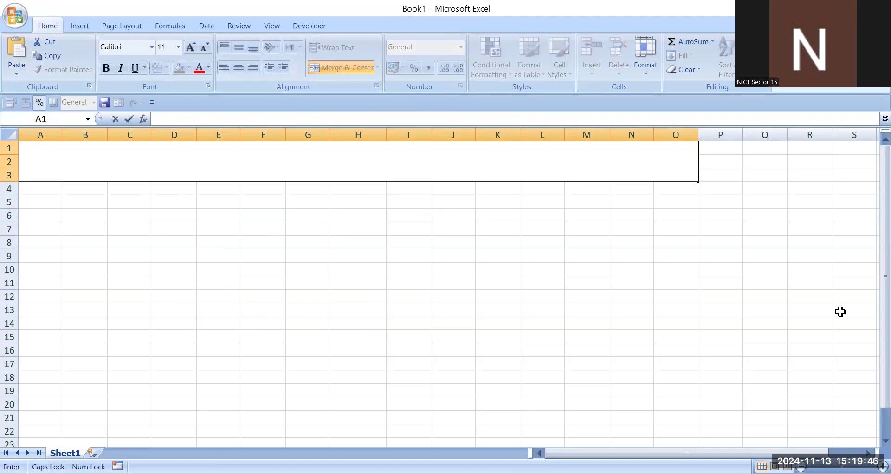
type("STU")
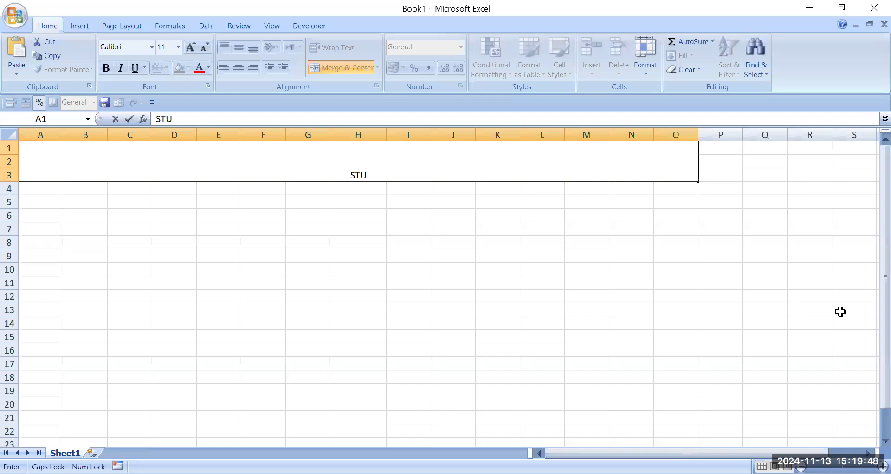
type("DENT RE")
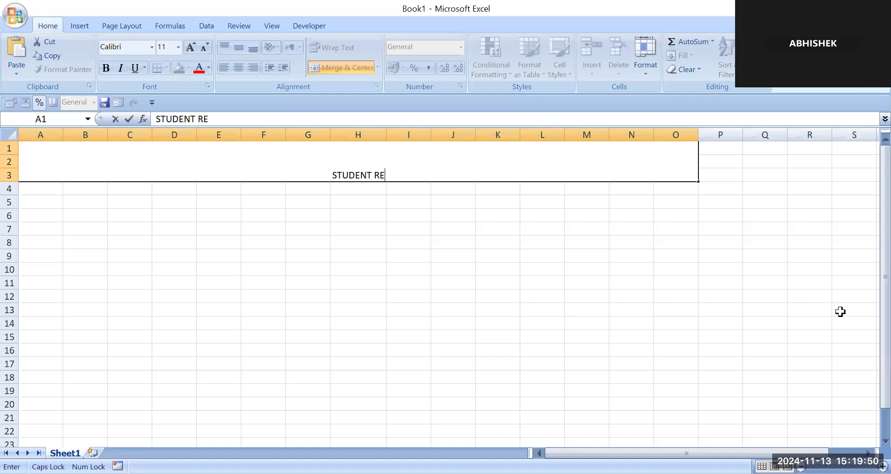
type("CODE")
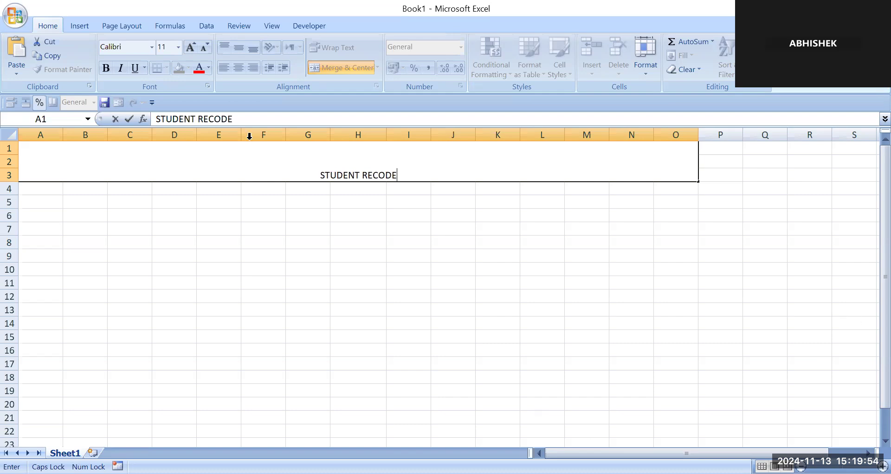
left_click(295, 199)
- Give the merged heading cell a yellow fill with bold red text
left_click(318, 172)
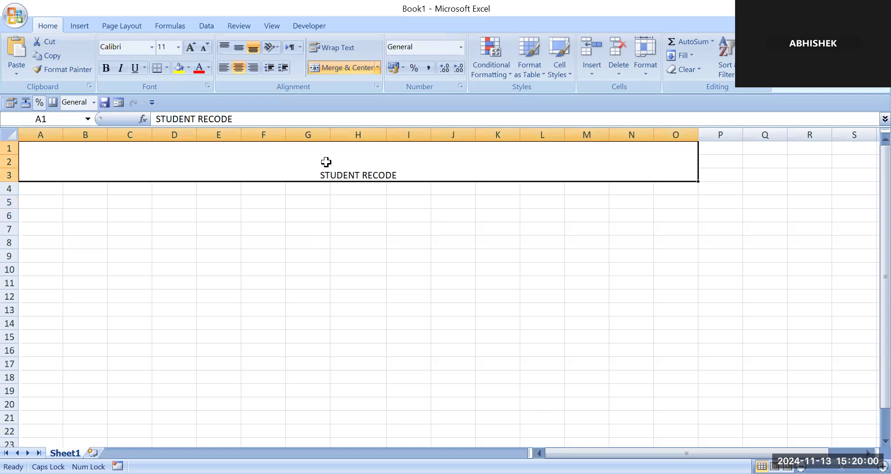
left_click(178, 68)
left_click(202, 69)
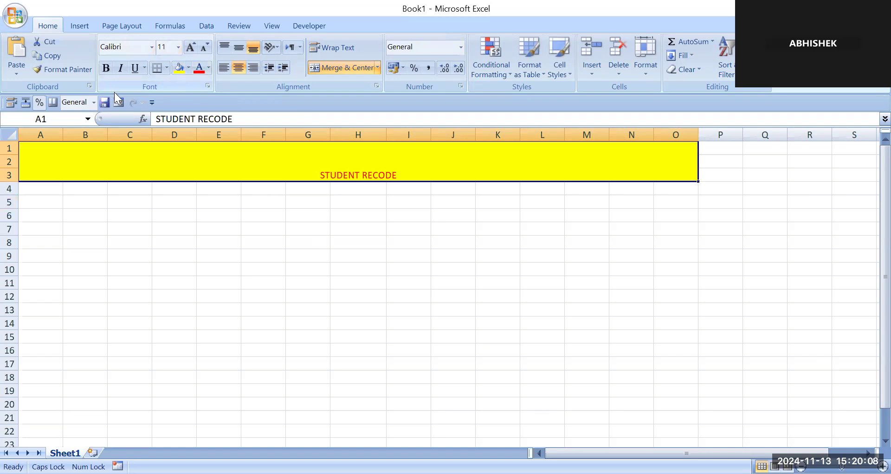
left_click(106, 69)
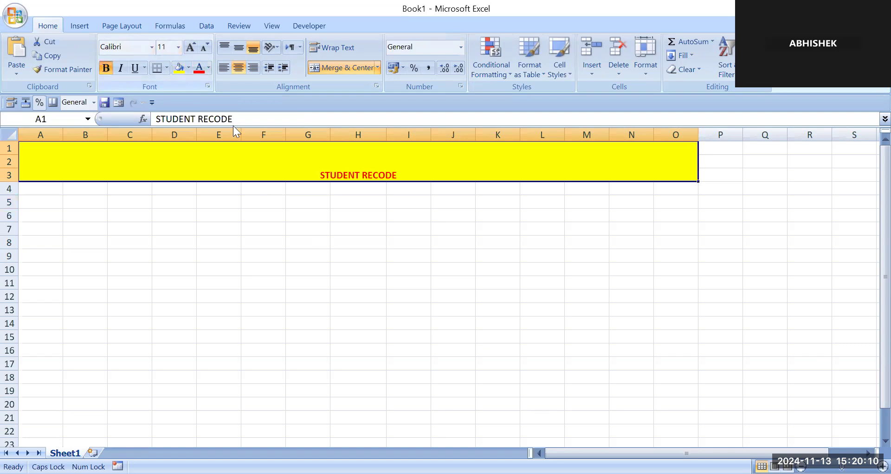
- Enlarge the STUDENT RECODE heading's font size to 36
left_click(192, 47)
left_click(192, 48)
left_click(191, 48)
left_click(191, 47)
left_click(191, 48)
left_click(191, 47)
left_click(191, 47)
left_click(191, 47)
left_click(192, 47)
left_click(192, 47)
left_click(192, 48)
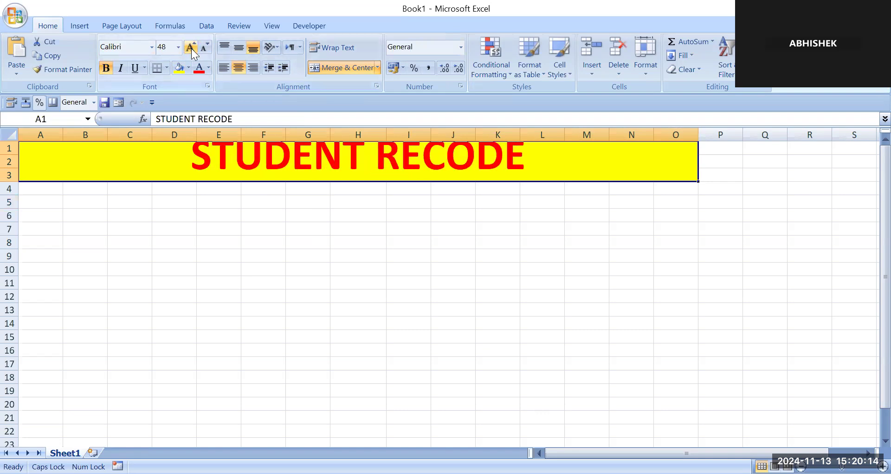
left_click(206, 46)
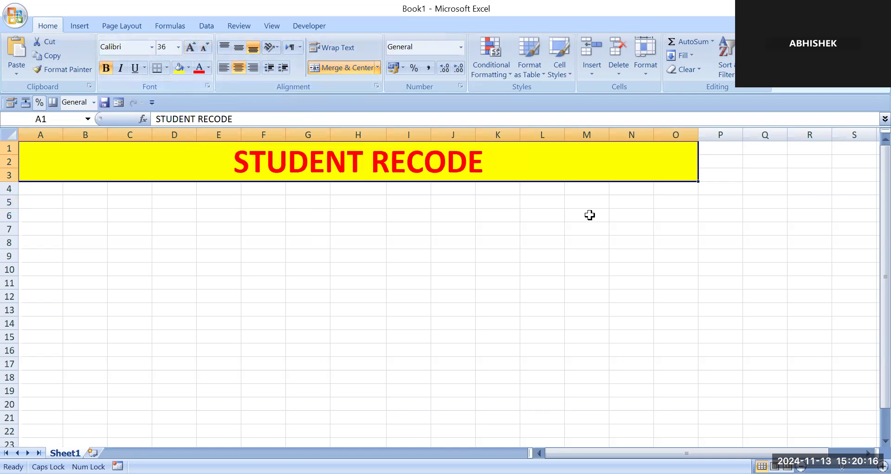
- Extend the merged heading text to STUDENT RECODE(10TH)2024
double_click(491, 159)
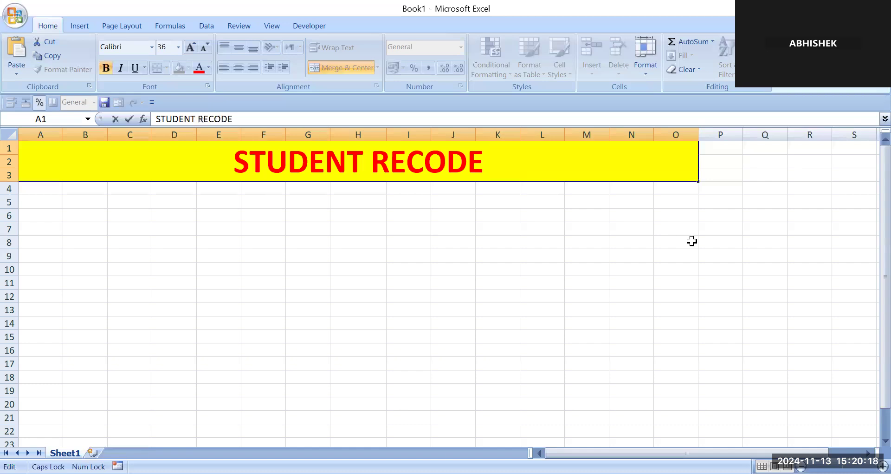
type("(")
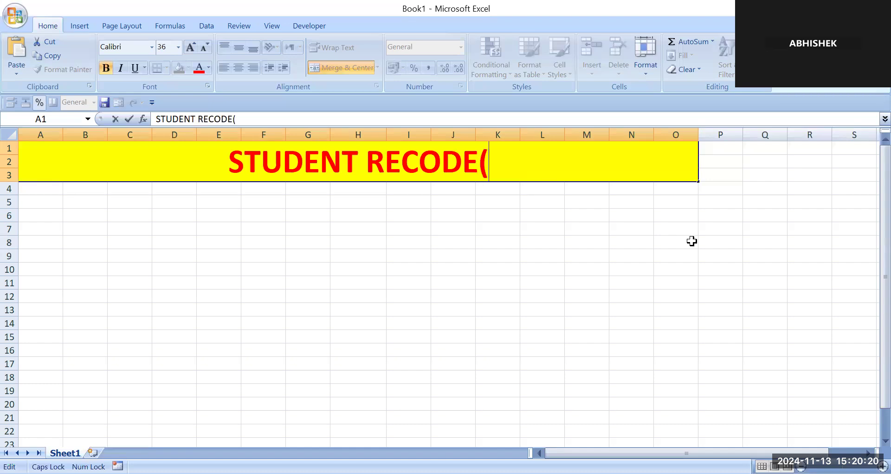
type("10")
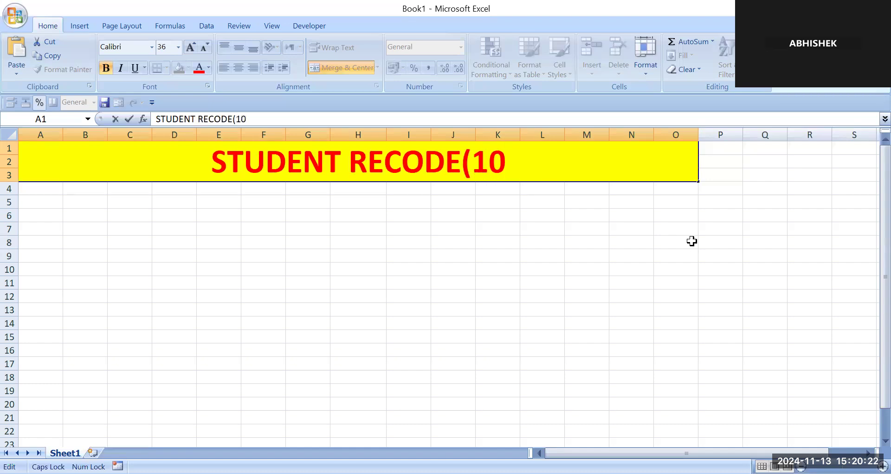
type("TH")
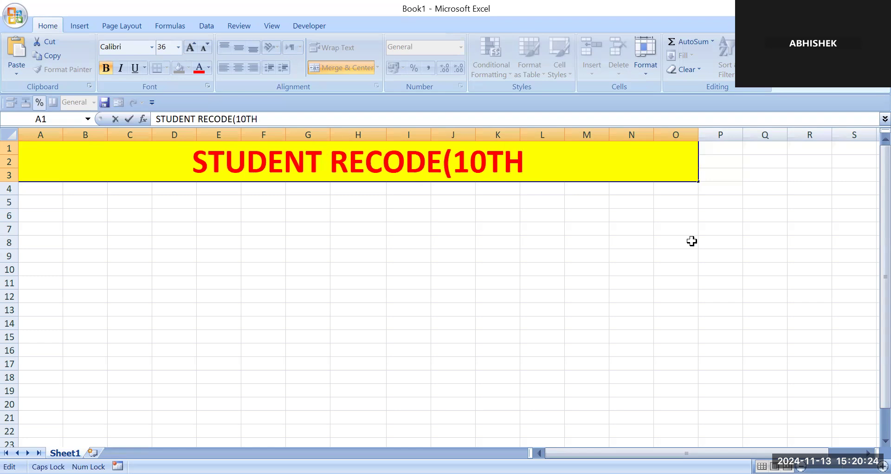
type(")2024")
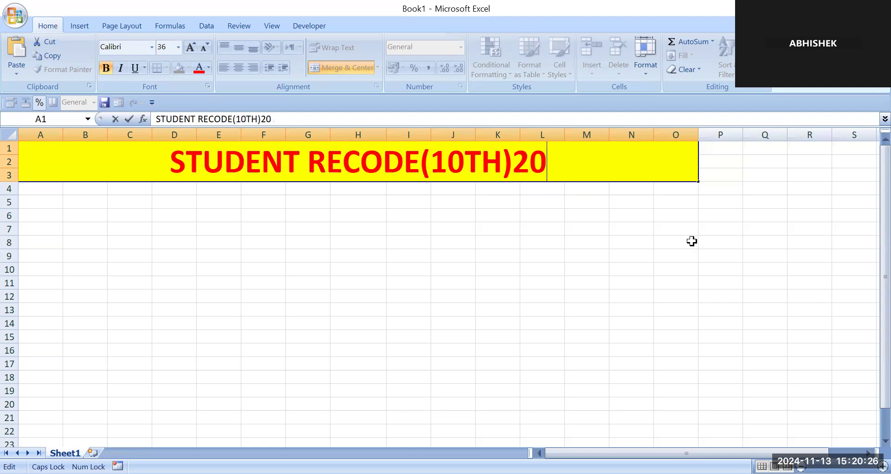
left_click(409, 230)
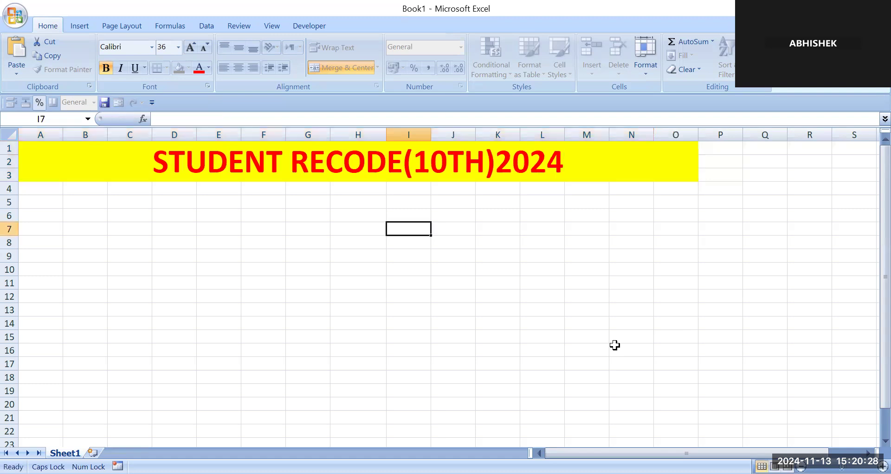
- Apply a thick box border around the merged heading cell A1:O3
left_click(260, 270)
left_click(127, 152)
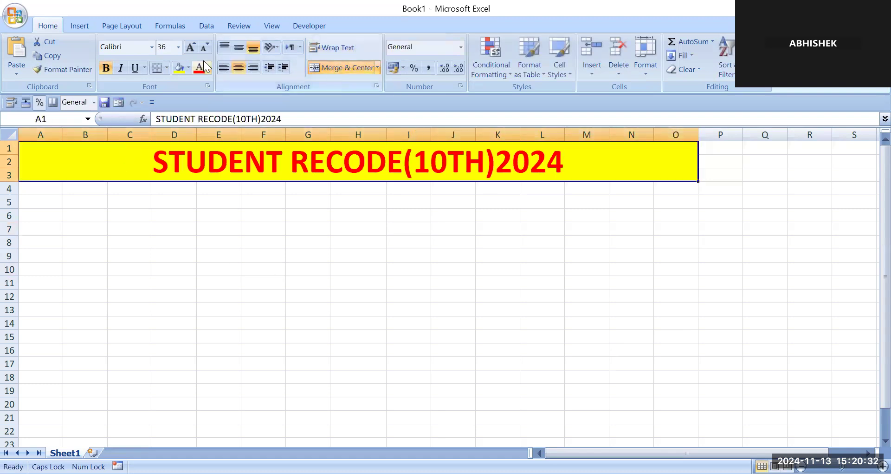
left_click(165, 68)
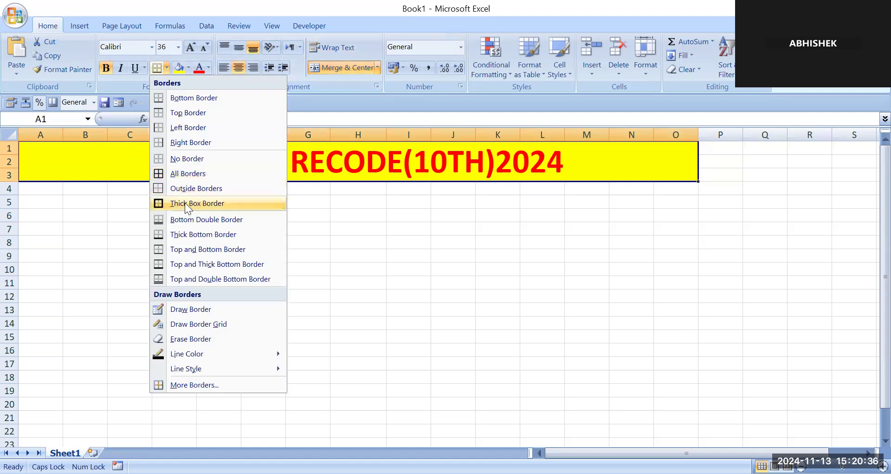
left_click(185, 202)
- Enter the column headers ROLL NO, NAME and CLASS in cells A4 to C4
left_click(43, 188)
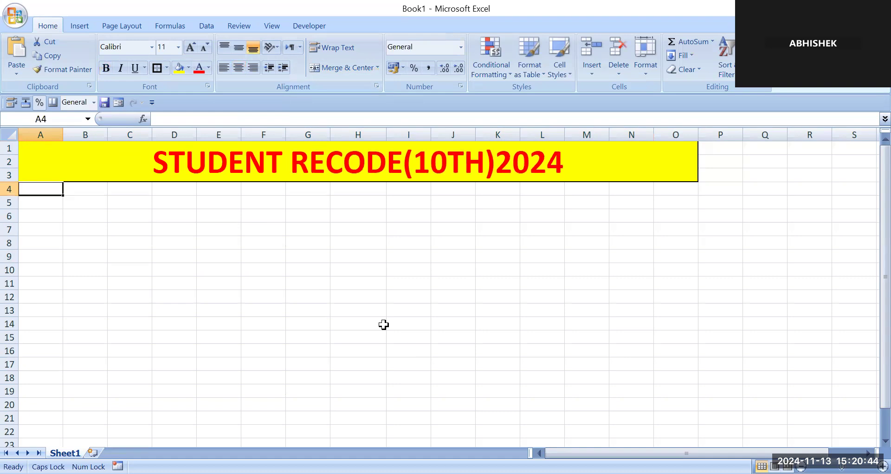
type("ROLL NO")
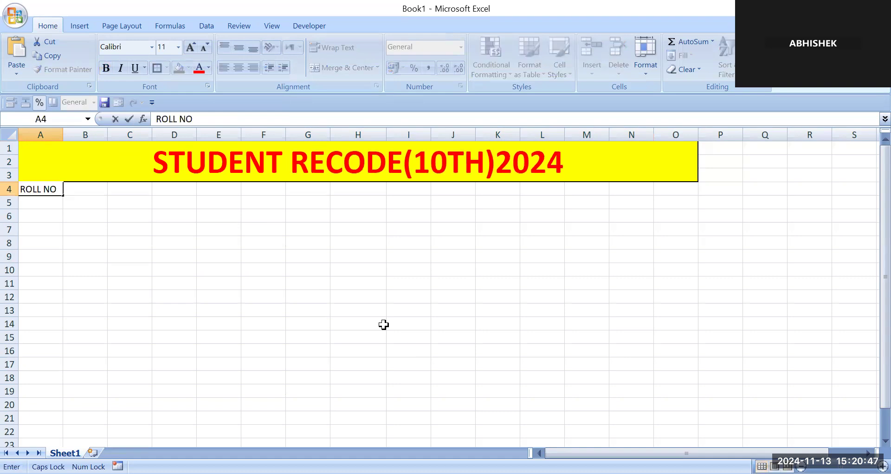
key("Tab")
type("NAME")
key("Tab")
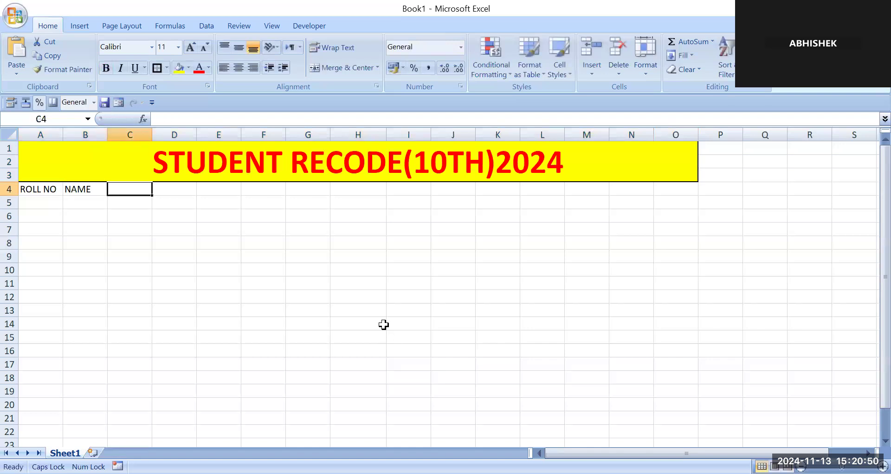
type("E")
key("BackSpace")
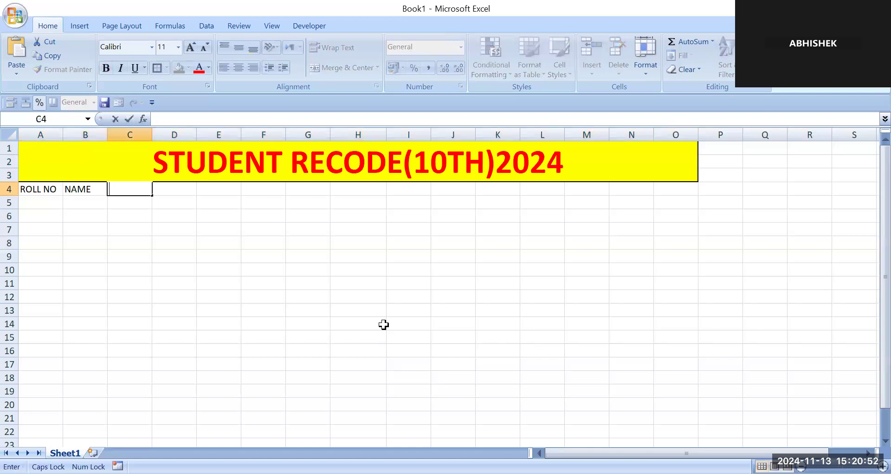
type("CLASS")
key("Tab")
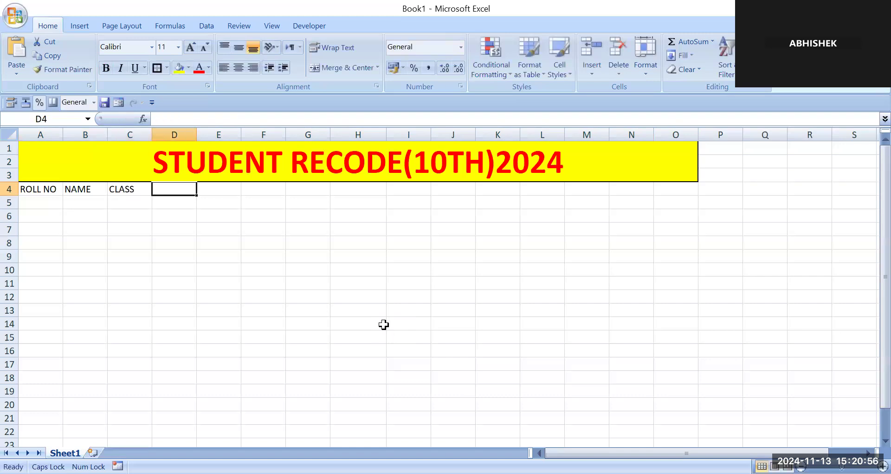
- Enter the column headers ENG, MATH, HINDI and TOTAL in cells D4 to G4
type("ENG")
key("Tab")
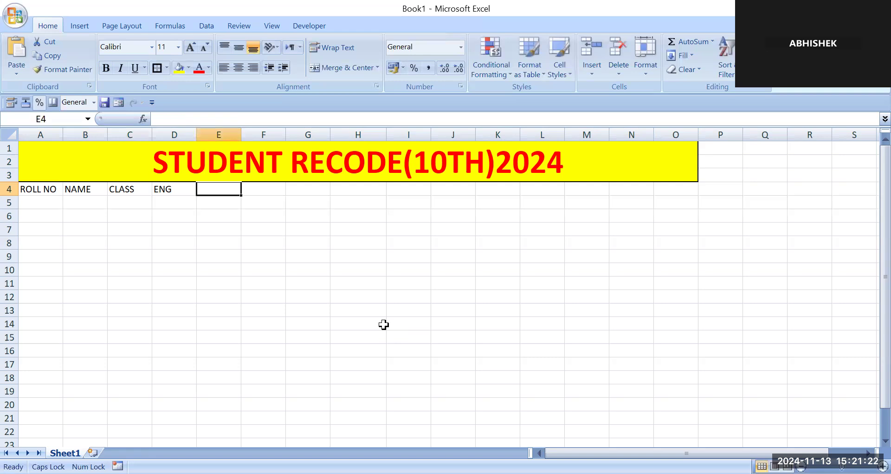
type("MATH")
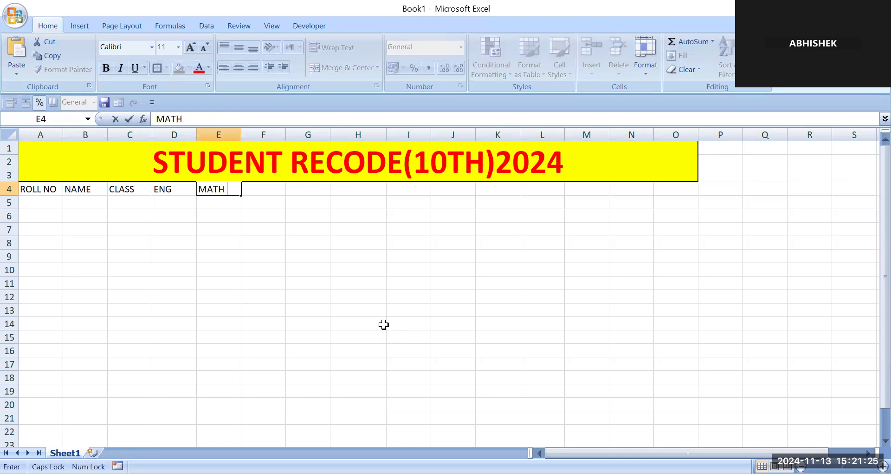
key("Tab")
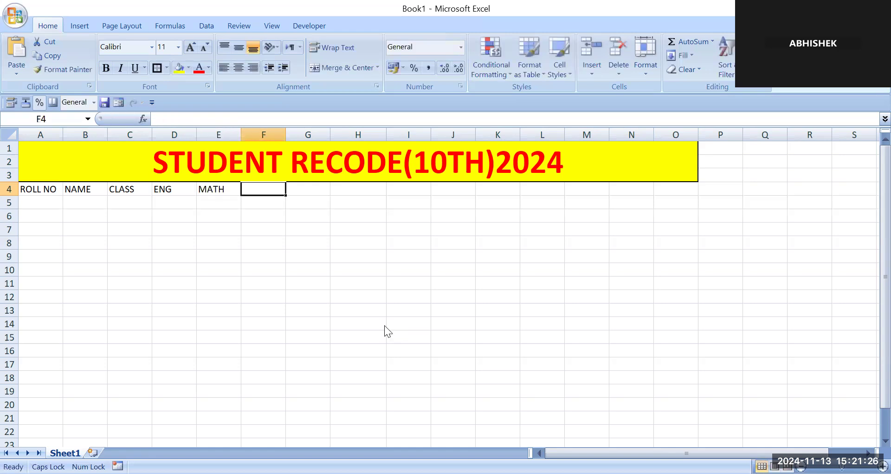
type("HINDI")
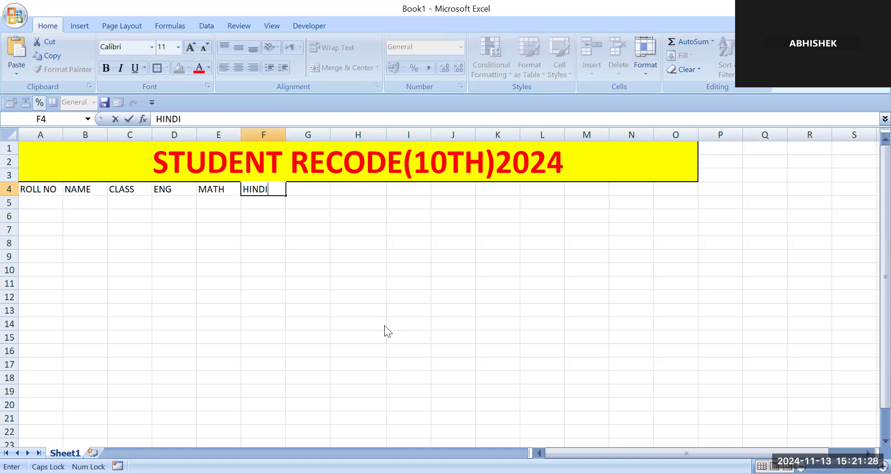
key("Tab")
type("T")
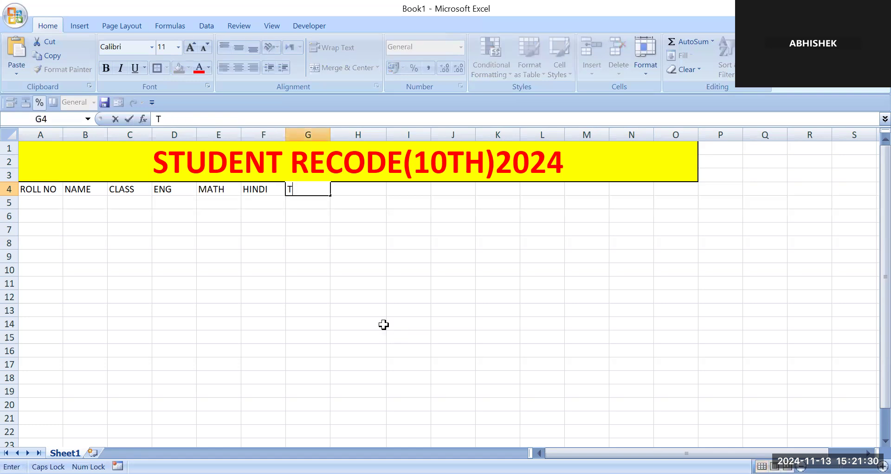
type("OTAL")
key("Return")
- Enter the roll numbers 1, 2, 3 and 4 in cells A5 to A8
key("Left")
key("Left")
key("Left")
key("Left")
key("Left")
key("Left")
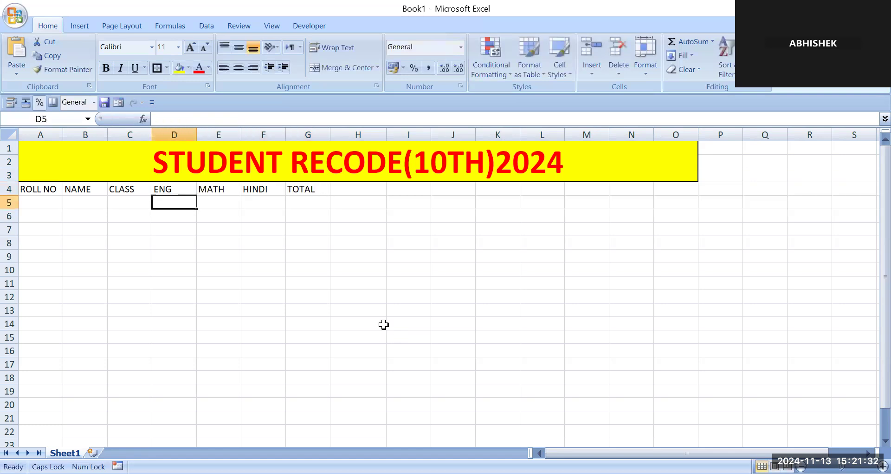
type("1")
key("Return")
type("2")
key("Return")
type("3")
key("Return")
type("4")
key("Return")
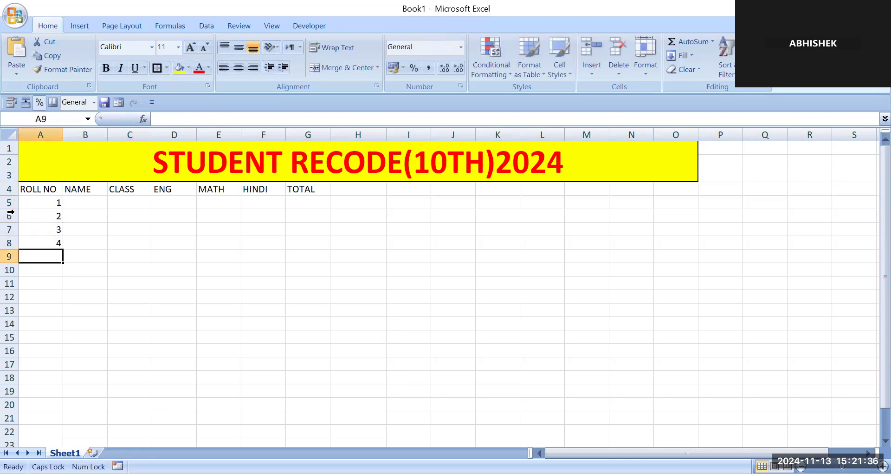
- Extend the roll number series in A5:A8 by automatic filling down to cell A9
left_click_drag(49, 203, 52, 242)
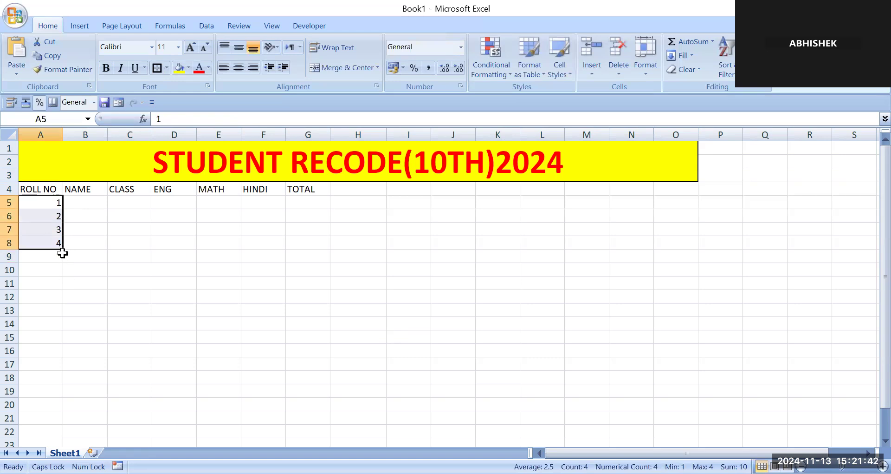
left_click_drag(62, 249, 62, 261)
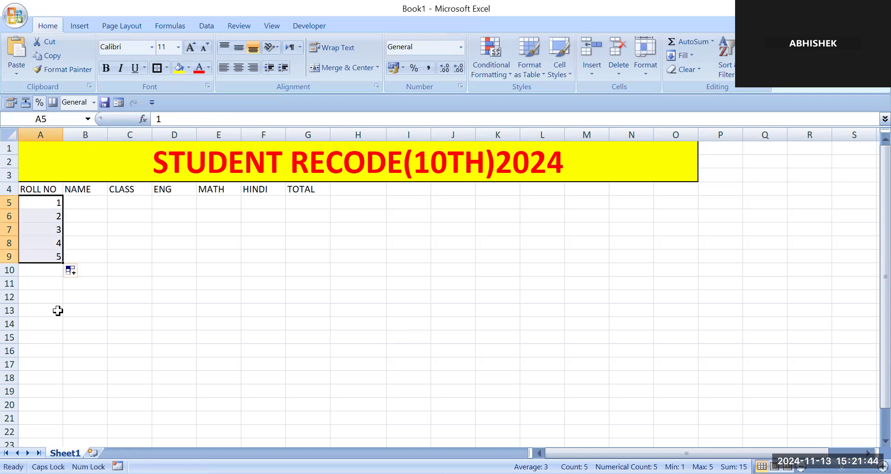
left_click(60, 298)
- Enter the five students' first names in the NAME column, cells B5 to B9
left_click(88, 201)
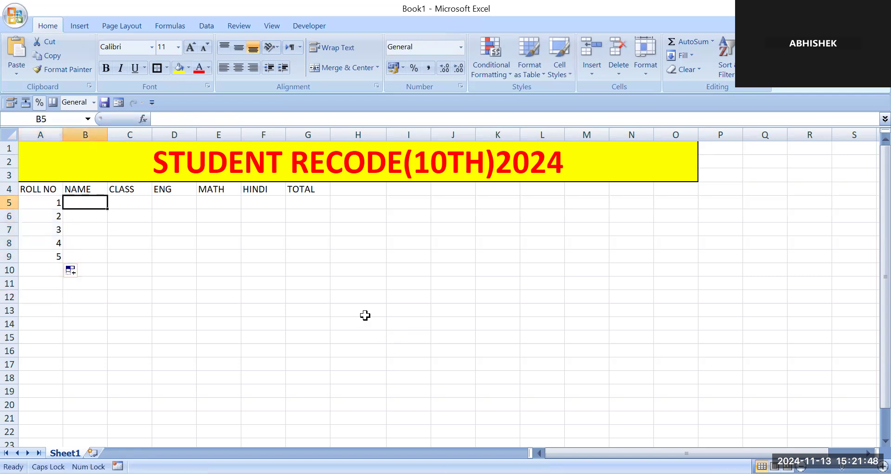
type("NEHA")
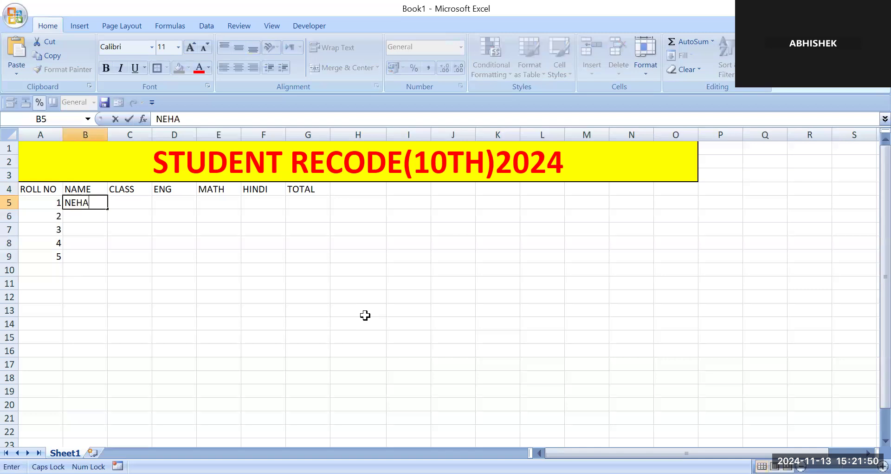
key("Return")
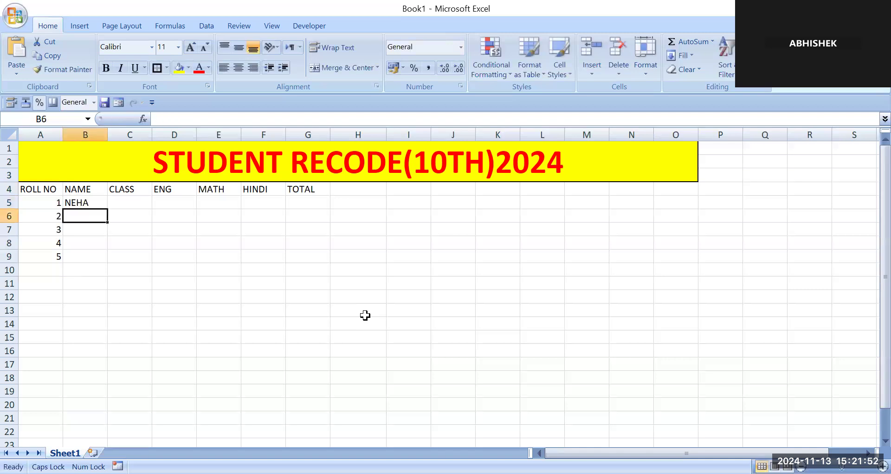
type("POOJA")
key("Return")
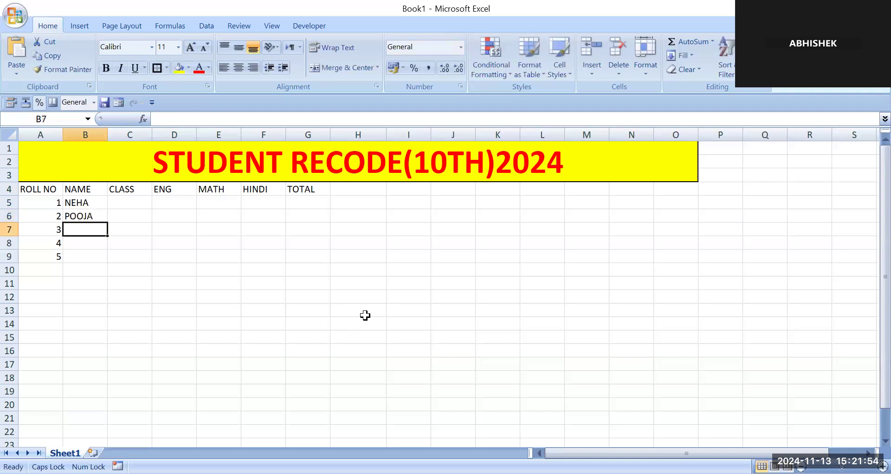
type("REKHA")
key("Return")
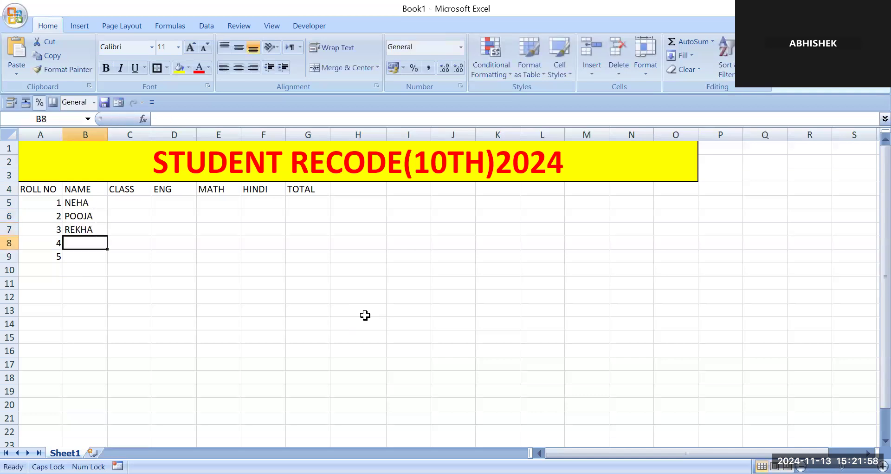
type("MUKESH")
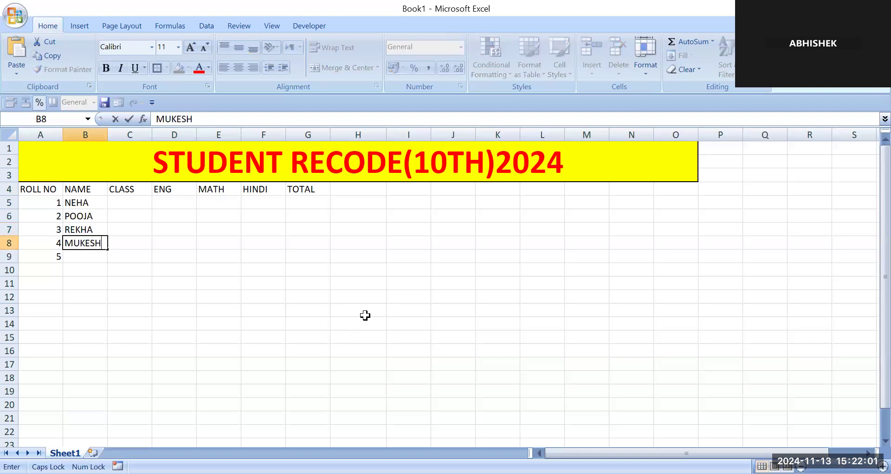
key("Return")
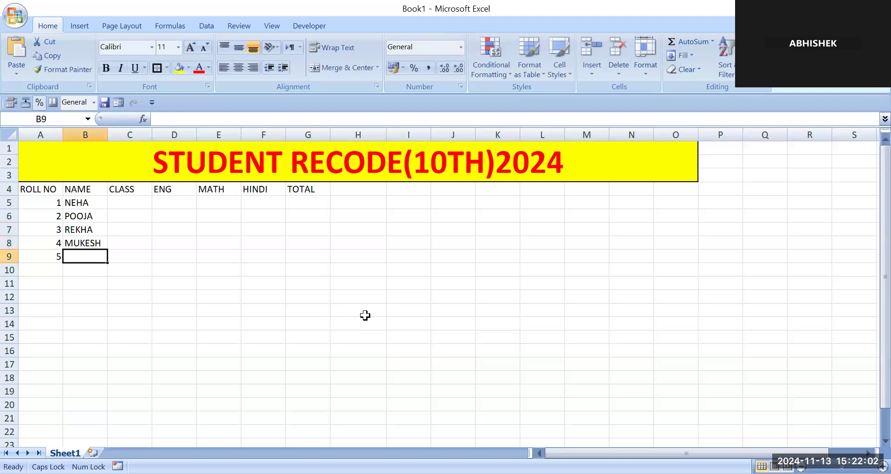
type("DINESH")
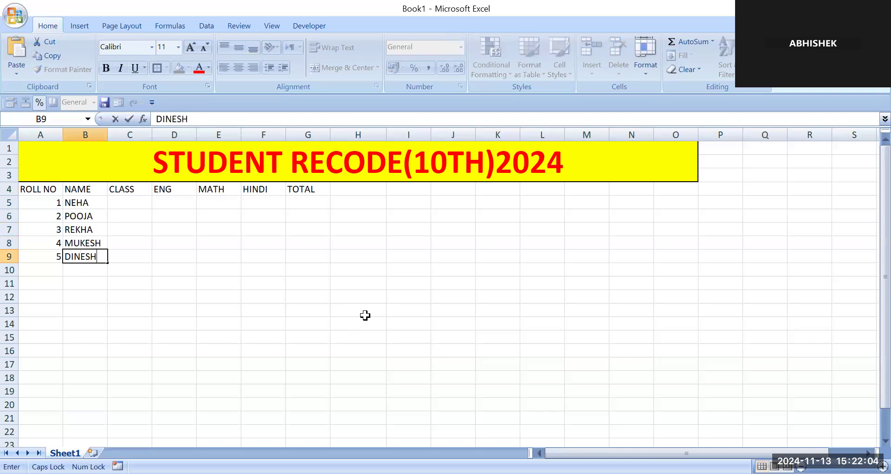
key("Tab")
- Enter 10TH as the first student's class in cell C5
key("Up")
key("Up")
key("Up")
key("Up")
key("Up")
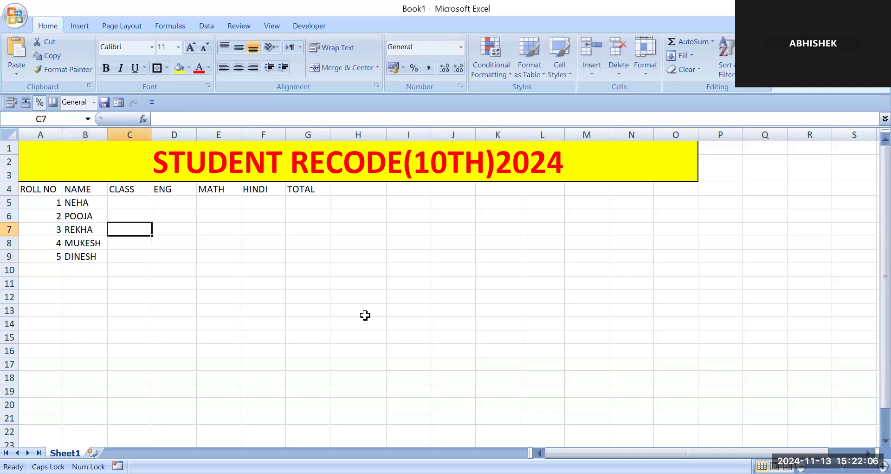
key("Down")
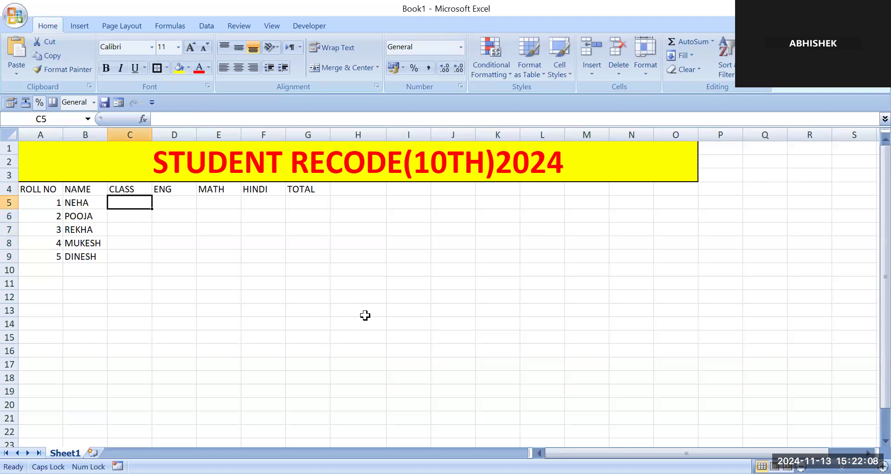
type("10")
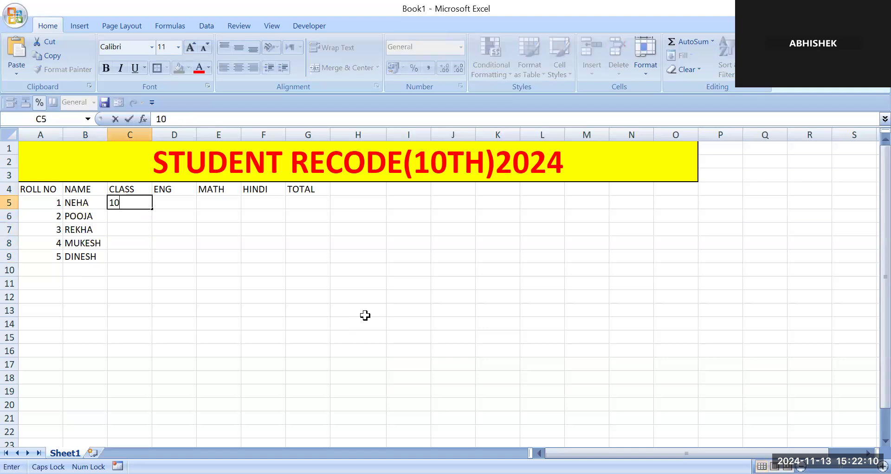
type("TH")
- Try filling the CLASS column from C5 down to C9, clear cells C6:C9 and reselect C5
left_click_drag(154, 208, 150, 261)
left_click_drag(132, 217, 134, 255)
key("Delete")
left_click(133, 295)
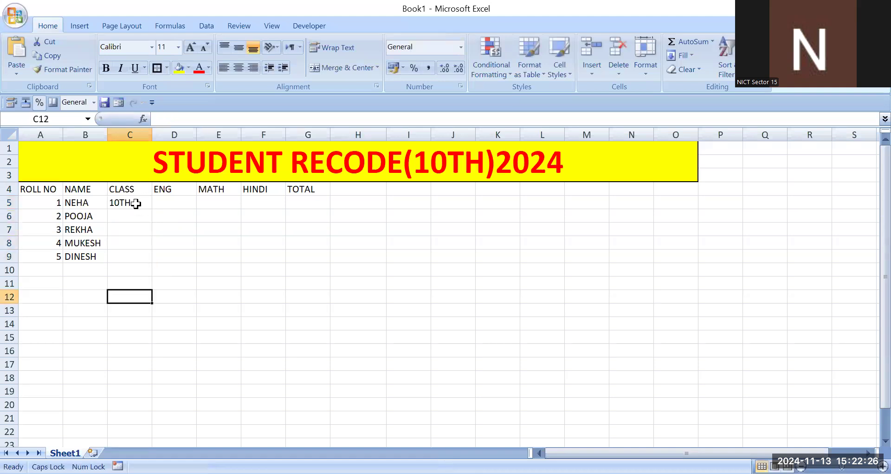
left_click(135, 202)
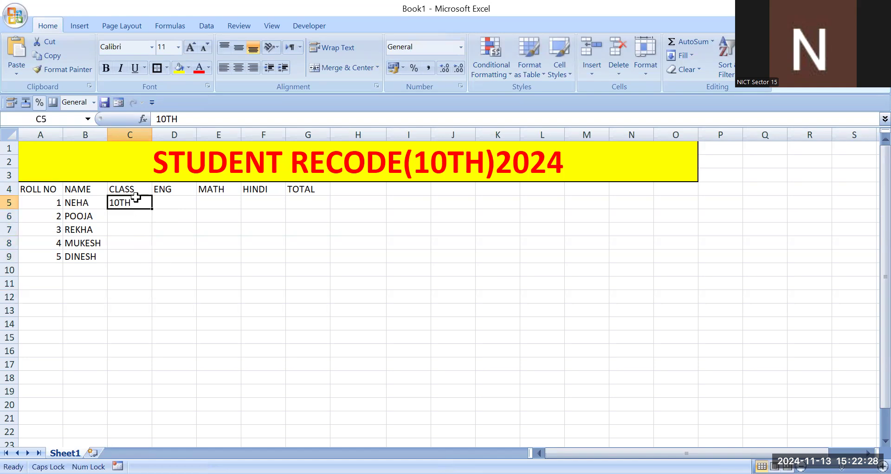
- Fill the class 10TH from C5 down through cell C9
left_click_drag(132, 203, 132, 257)
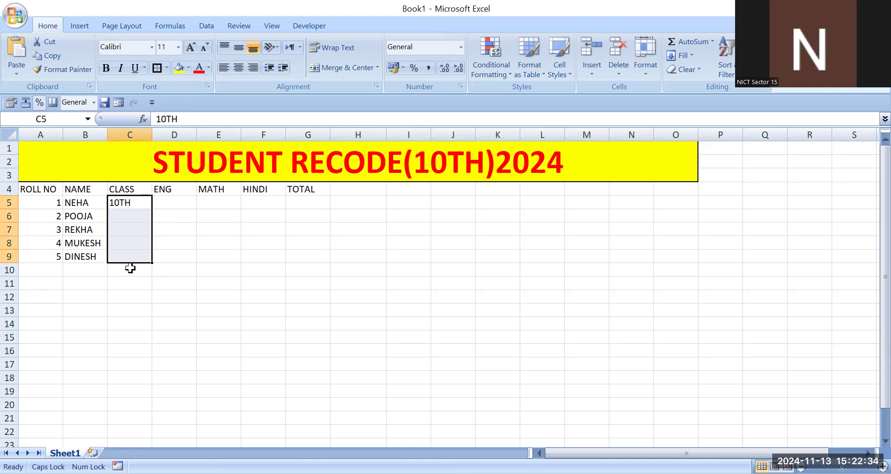
key("ctrl+d")
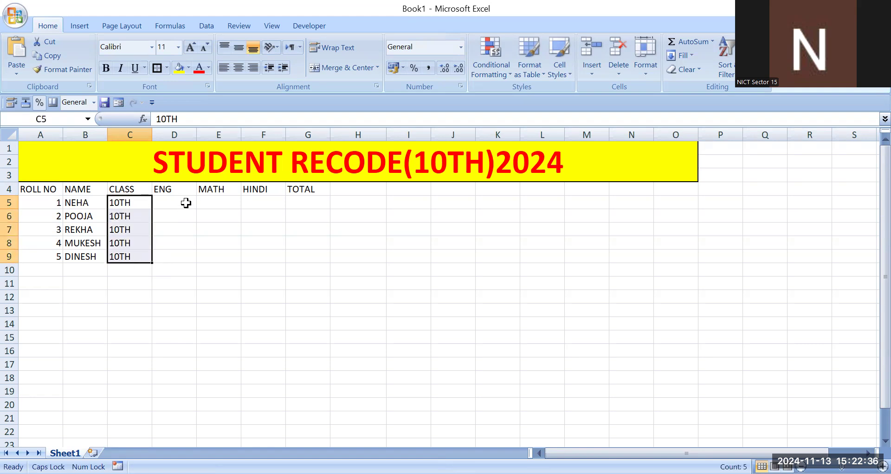
- Enter the ENG marks 56, 67, 56, 67 and 78 in cells D5 to D9
left_click(186, 206)
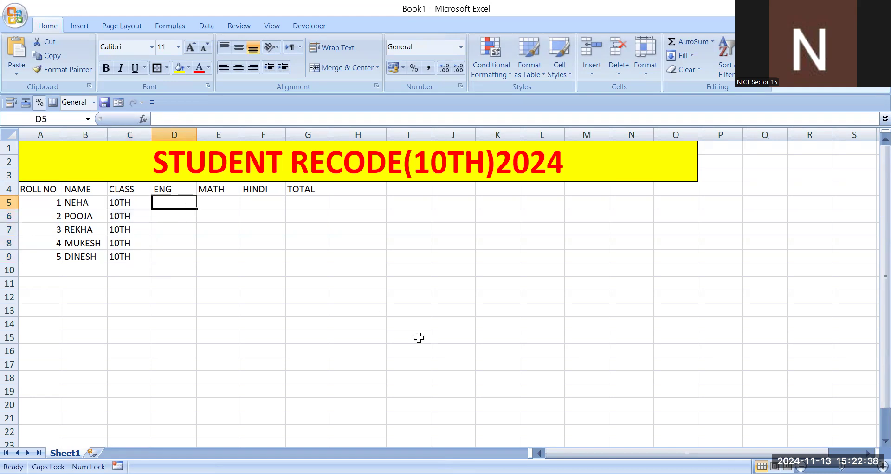
type("56")
key("Return")
type("67")
key("Return")
type("56")
key("Return")
type("67")
key("Return")
type("78")
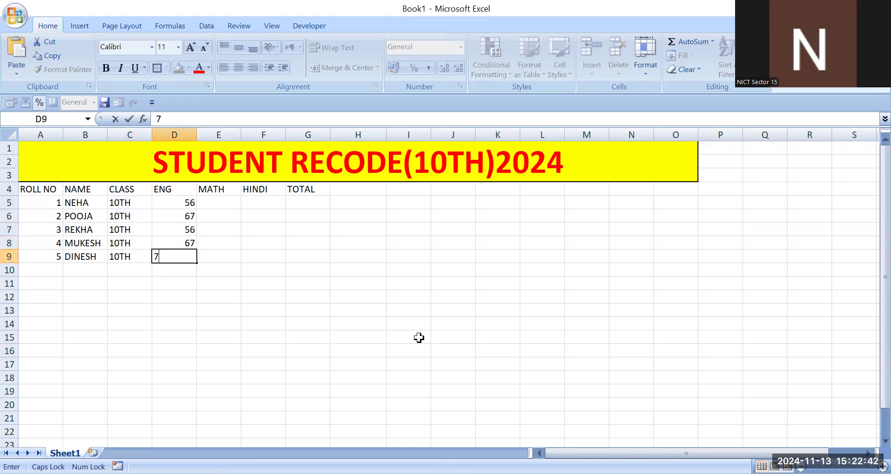
key("Right")
- Enter the MATH marks 78, 67, 78, 67 and 78 in cells E5 to E9
key("Up")
key("Up")
key("Up")
key("Up")
type("78")
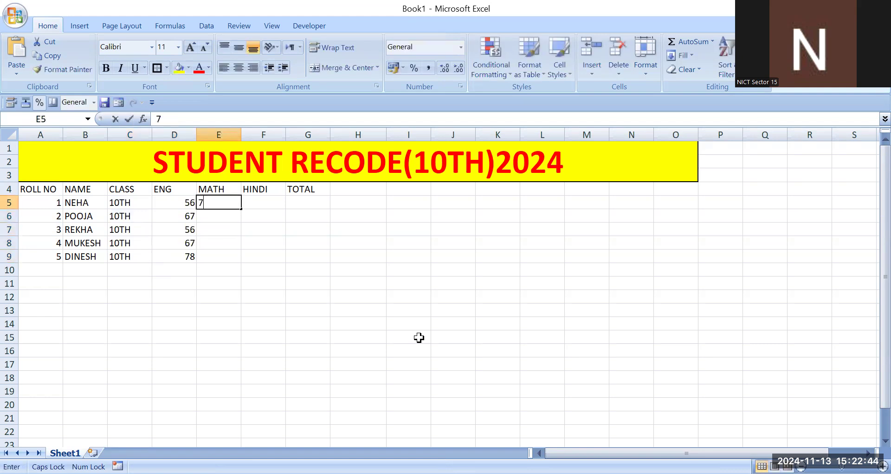
key("Return")
type("67")
key("Return")
type("78")
key("Return")
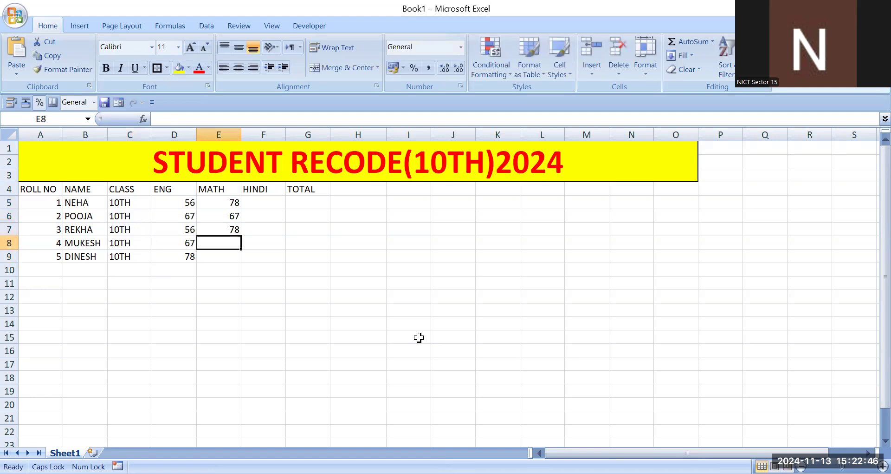
type("67")
key("Return")
type("78")
key("Right")
- Enter the HINDI marks 67, 78, 56, 67 and 78 in cells F5 to F9
key("Up")
- Enter the total formula =SUM(D5+E5+F5) in G5 and fill it down to G9
key("Up")
key("Up")
key("Up")
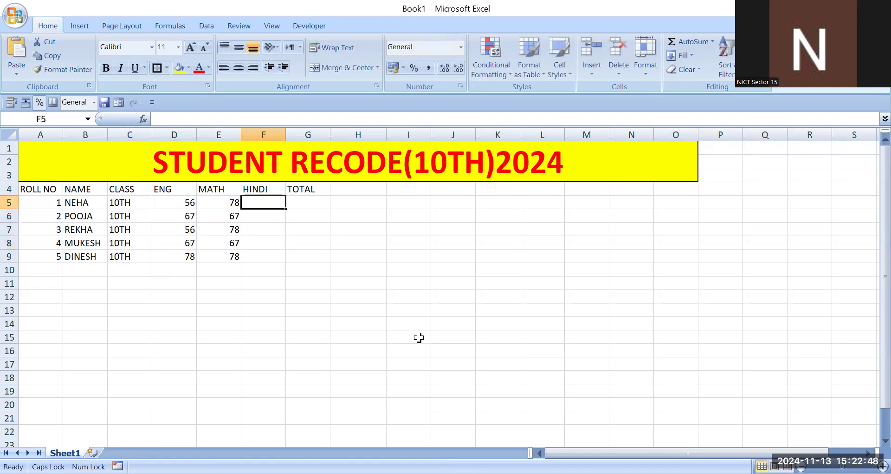
type("67")
key("Return")
type("78")
key("Return")
type("56")
key("Return")
type("67")
key("Return")
type("78")
key("Right")
key("Up")
key("Up")
key("Up")
key("Up")
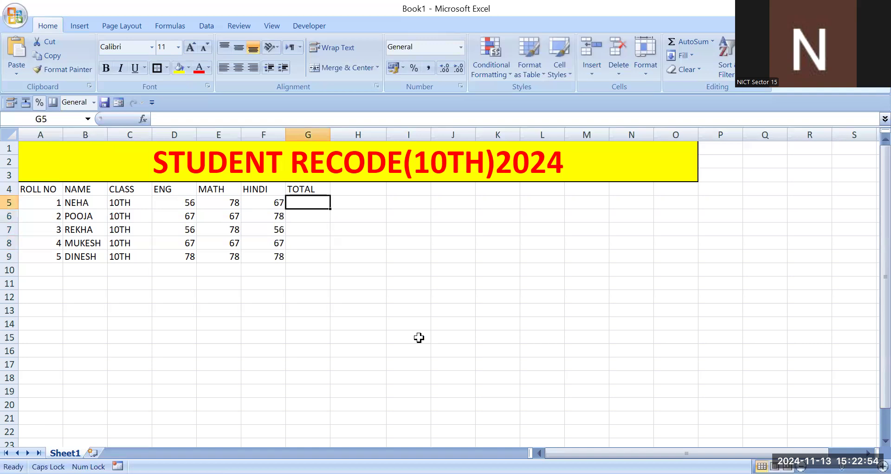
type("=")
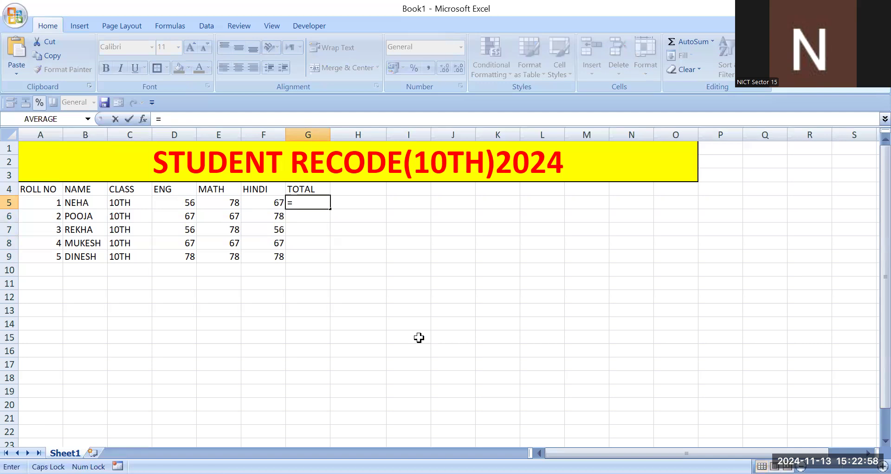
type("SUM(")
left_click(158, 199)
type("+")
left_click(226, 204)
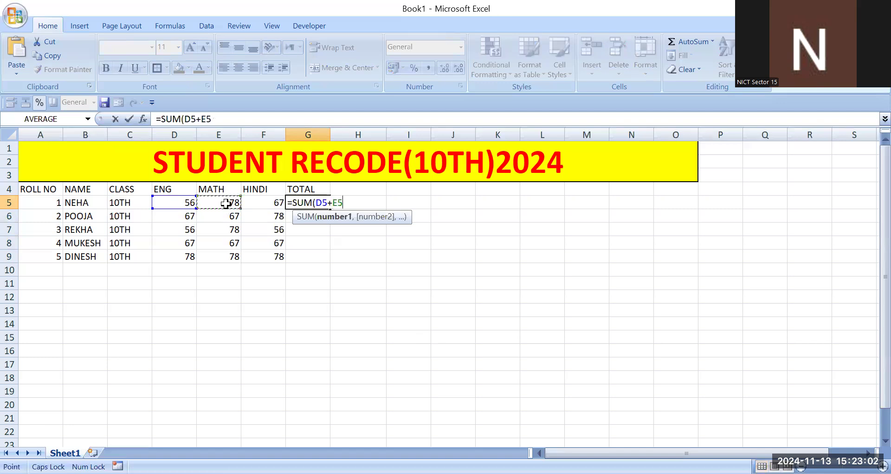
type("+")
left_click(259, 205)
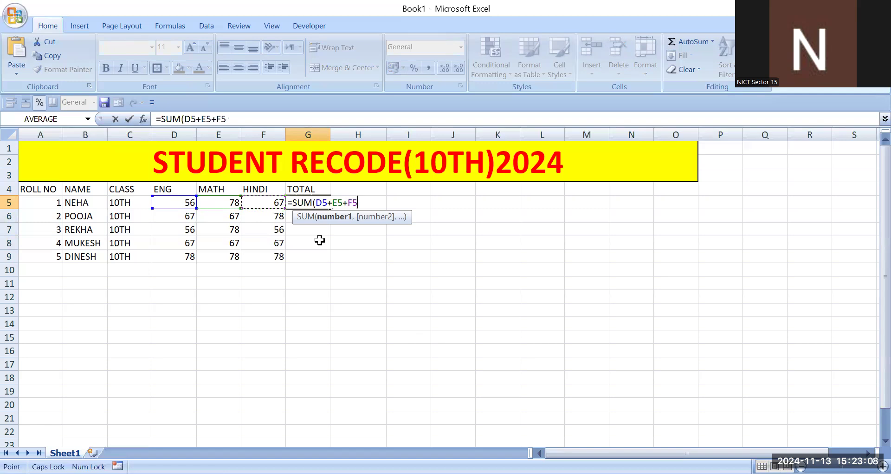
type(")")
key("Return")
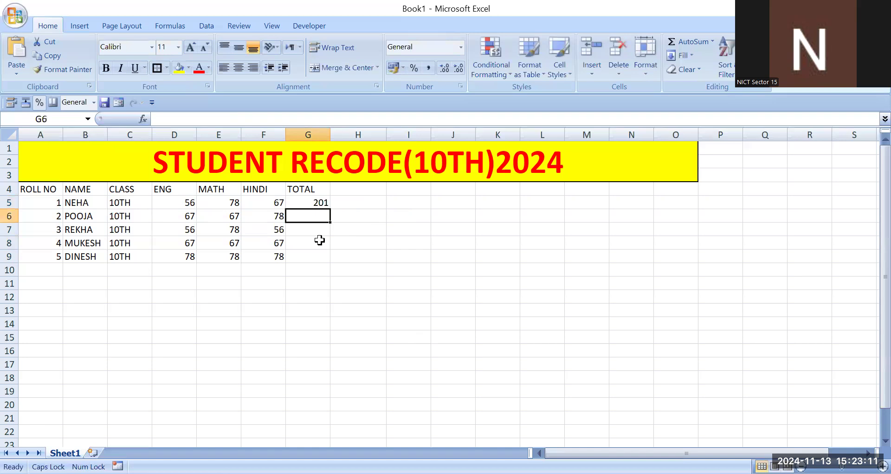
left_click(321, 202)
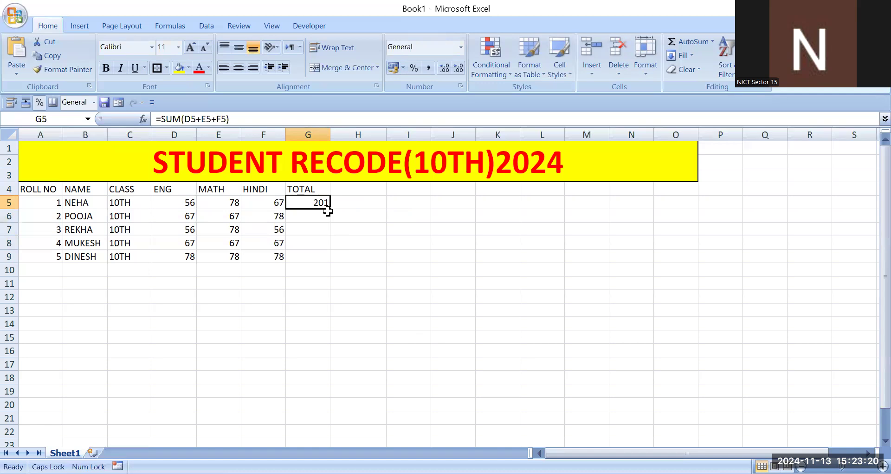
left_click_drag(328, 211, 328, 257)
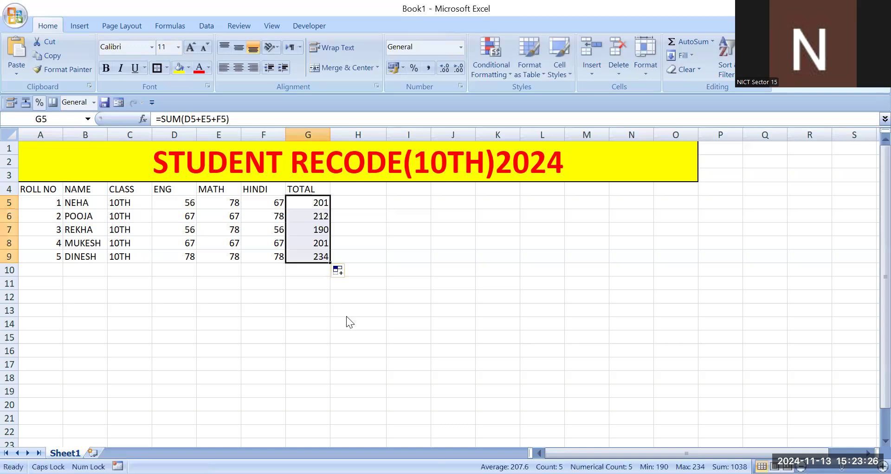
- Add the column heading PER% in cell H4, beside TOTAL
left_click(360, 188)
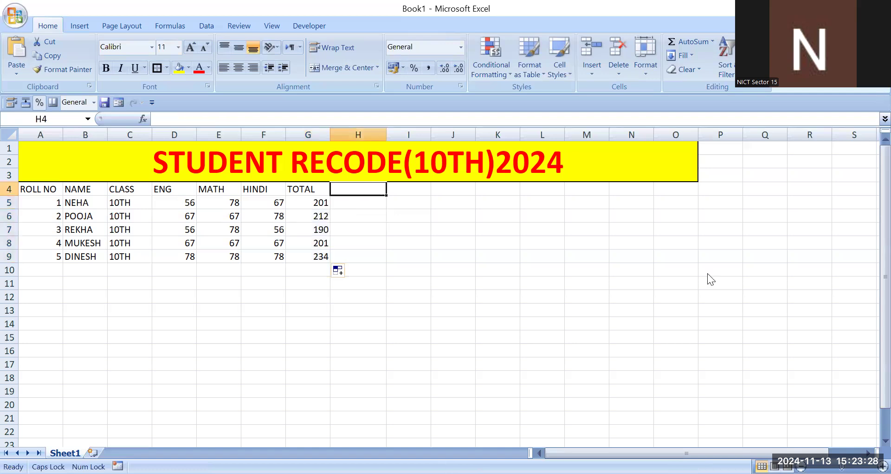
type("PER")
key("Return")
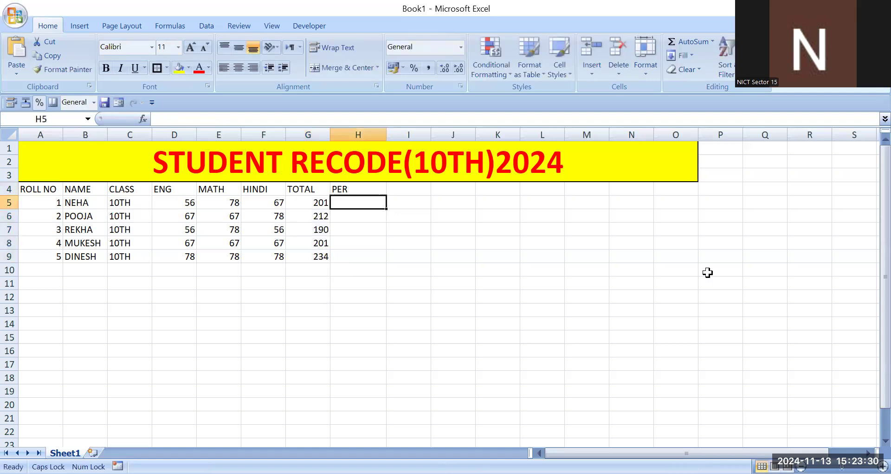
key("Up")
key("F2")
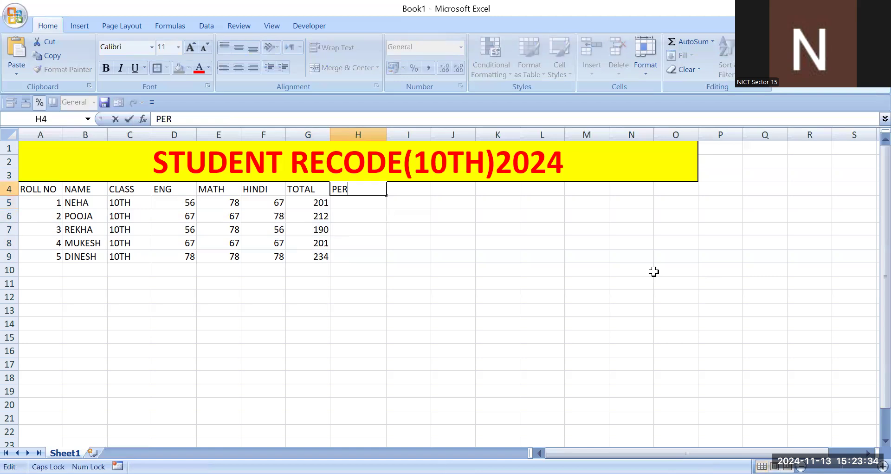
type("%")
type("=")
key("BackSpace")
key("BackSpace")
type("%")
key("Return")
type("=")
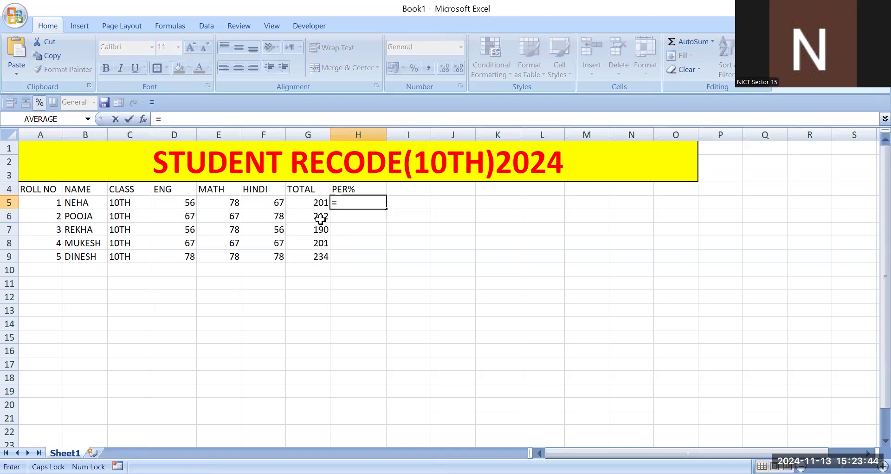
- Enter the percentage formula =G5*100/300 in H5 and fill it down to H9
left_click(319, 202)
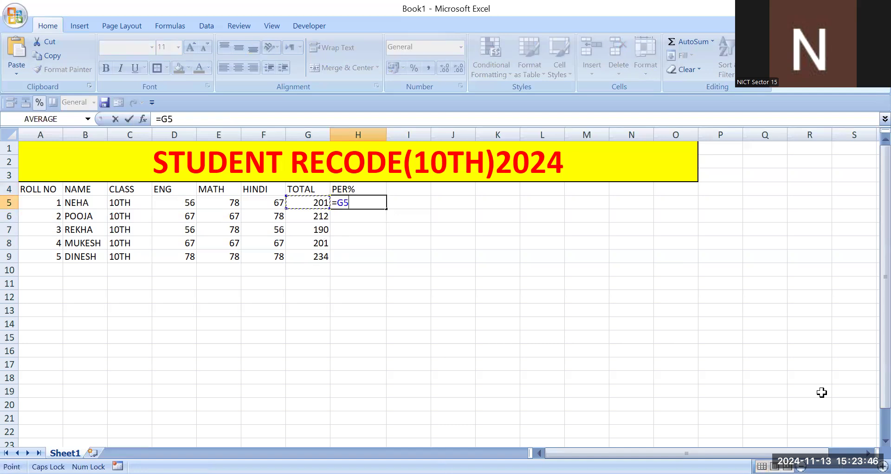
type("%")
key("BackSpace")
type("*100/")
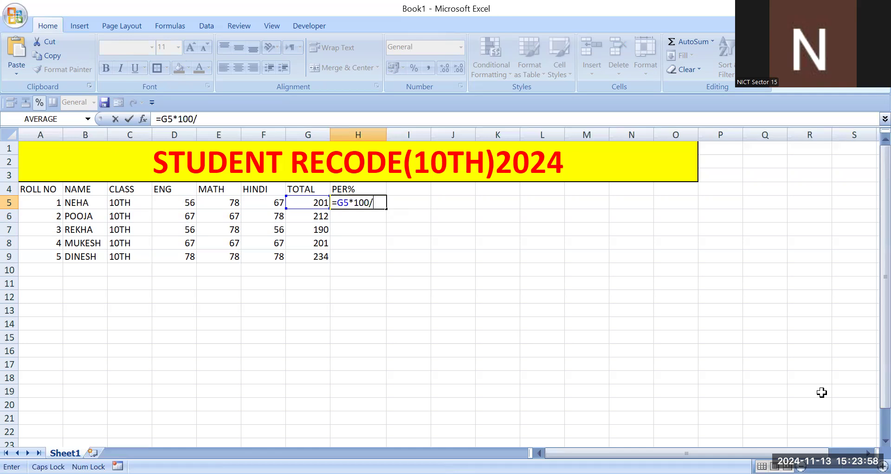
type("300")
key("Return")
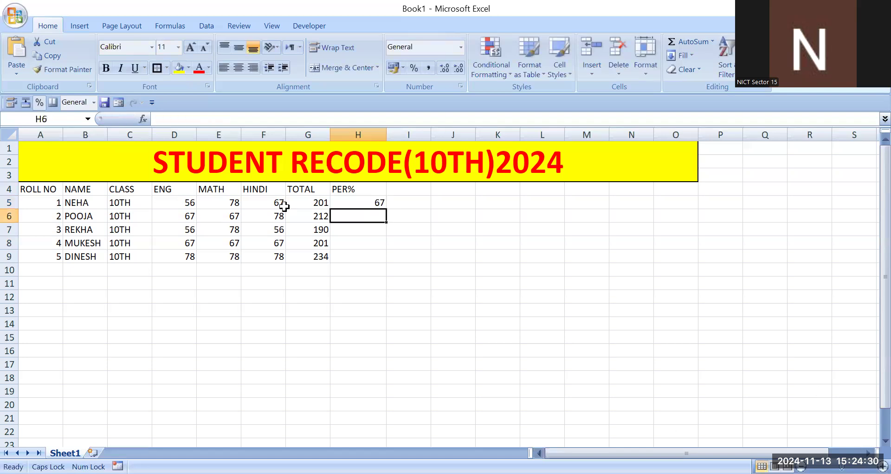
key("Up")
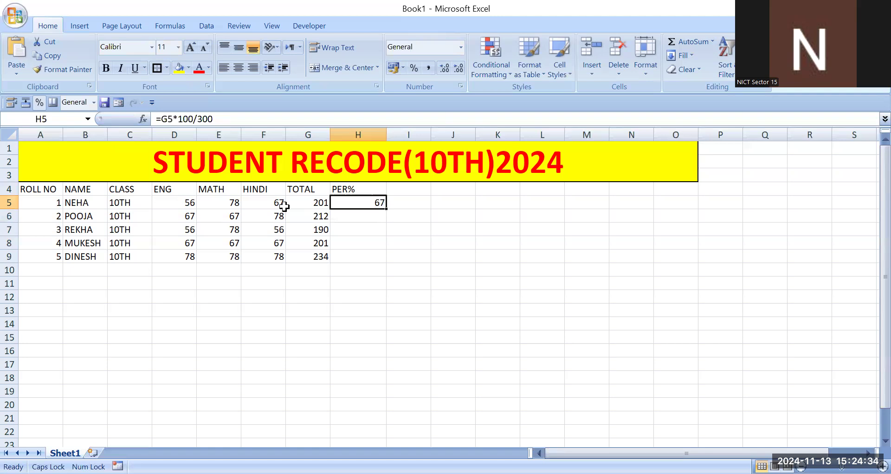
left_click_drag(386, 209, 386, 262)
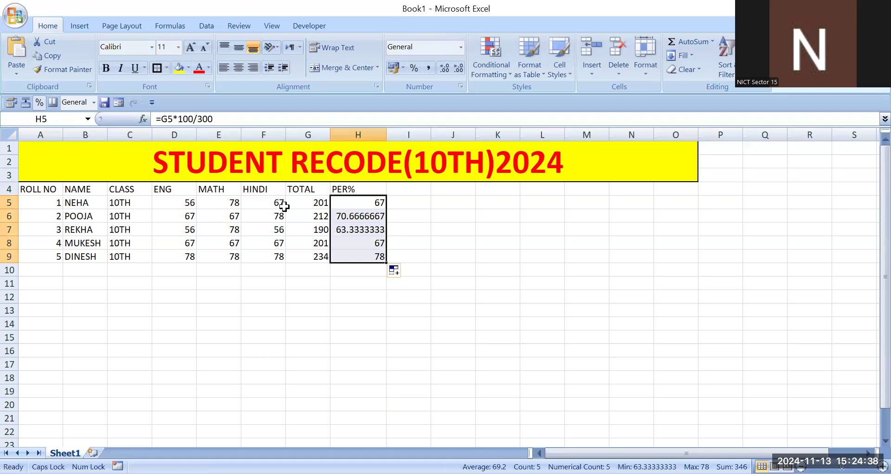
- Reduce the displayed decimals of the percentages in H6:H7 to whole numbers
key("Right")
key("Up")
key("Left")
key("Down")
key("Down")
key("Down")
key("Down")
key("Down")
key("Down")
key("Down")
key("Down")
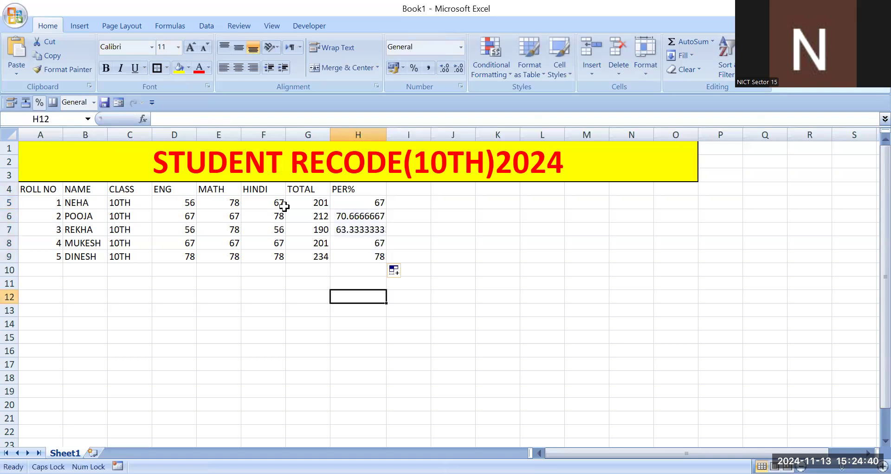
key("Up")
key("Up")
key("Up")
key("Up")
key("Up")
key("Up")
key("shift+Down")
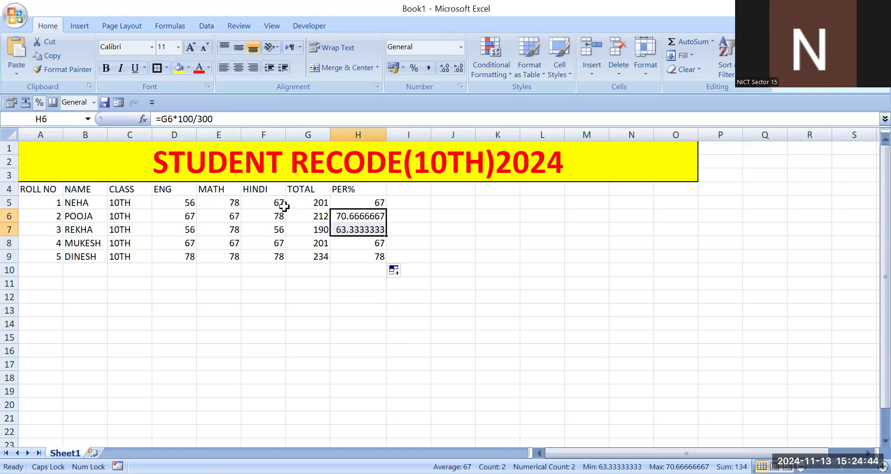
left_click(461, 69)
left_click(462, 69)
left_click(461, 70)
left_click(462, 70)
left_click(461, 70)
left_click(461, 70)
left_click(462, 70)
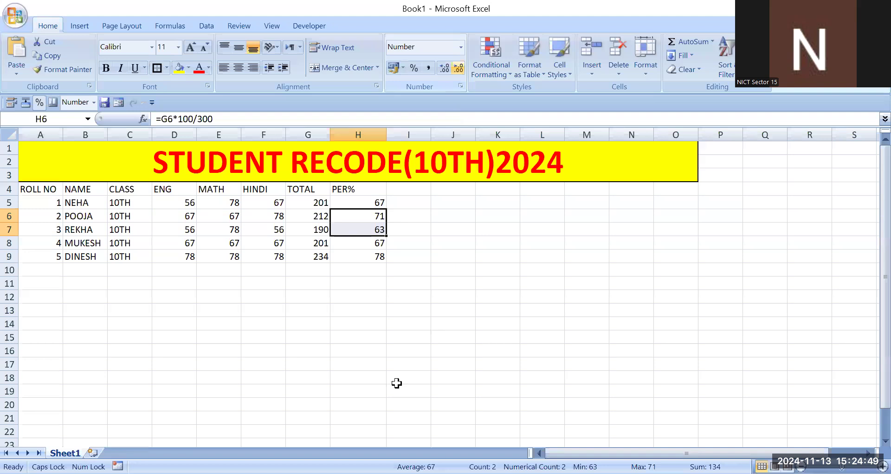
left_click(377, 349)
- Add the column heading GRADE in cell I4
left_click(409, 189)
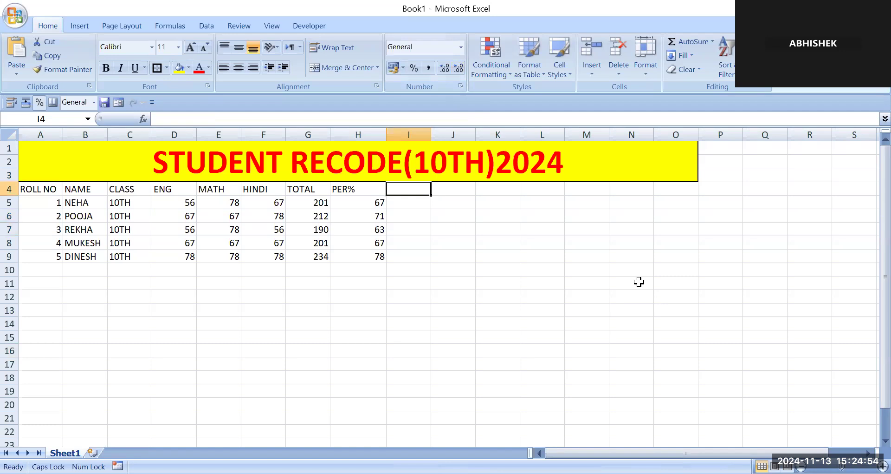
type("GRADE")
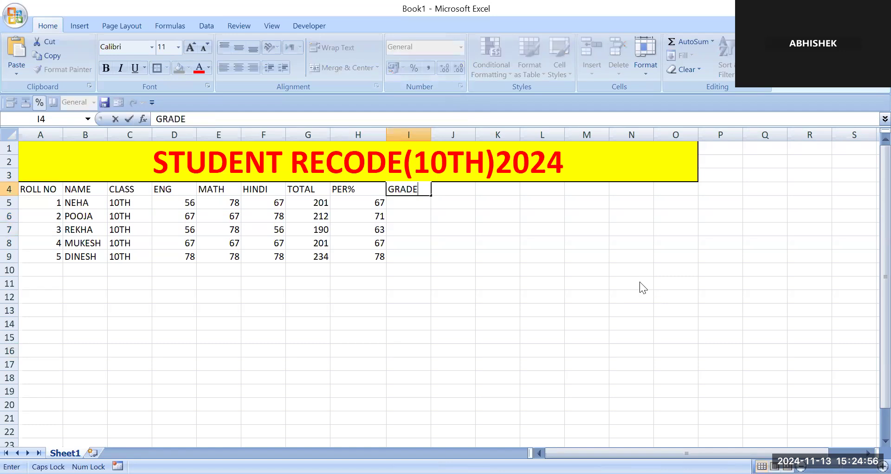
key("Return")
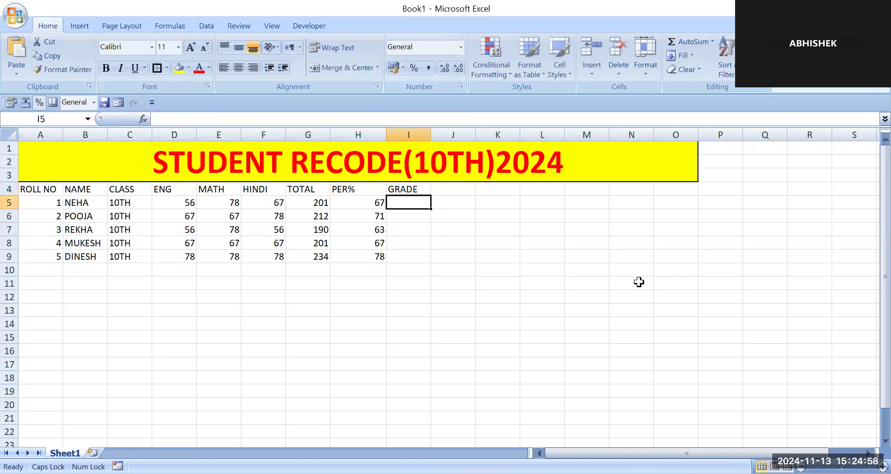
- Begin a grade formula in I5 that returns "A" when the percentage is at least 90: =IF(H5>=90,"A",
type("=")
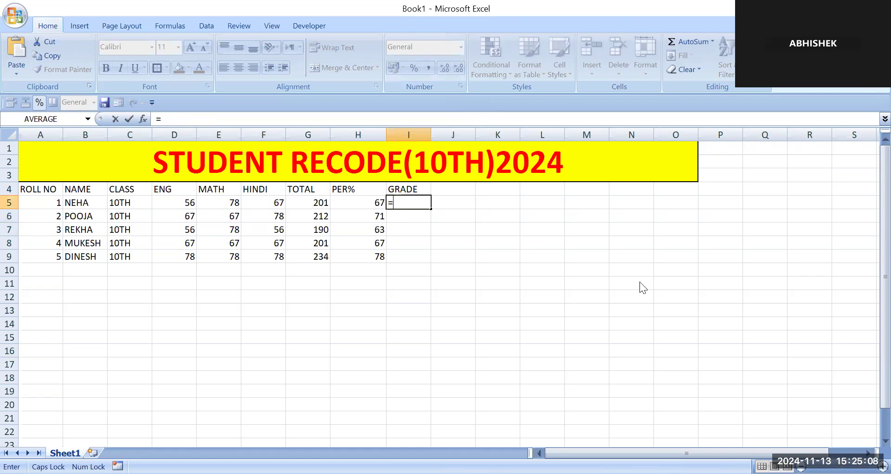
type("IF(")
key("Left")
type(">=9")
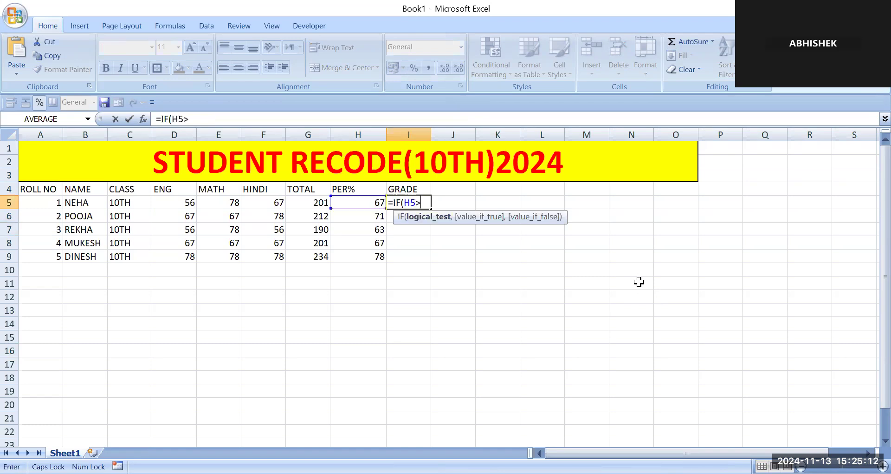
type("0K")
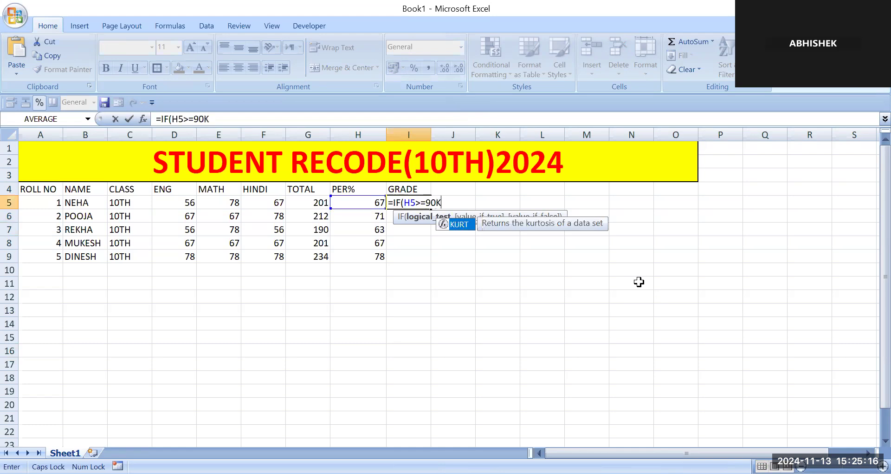
key("BackSpace")
type(",\"")
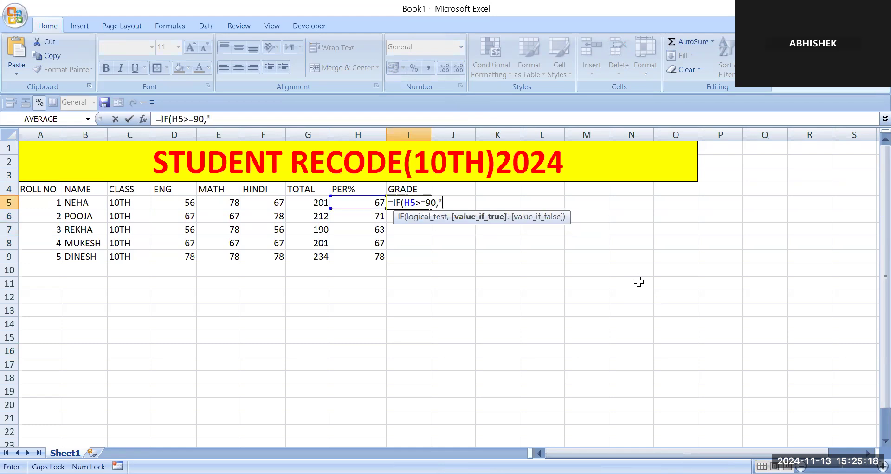
type("A\",")
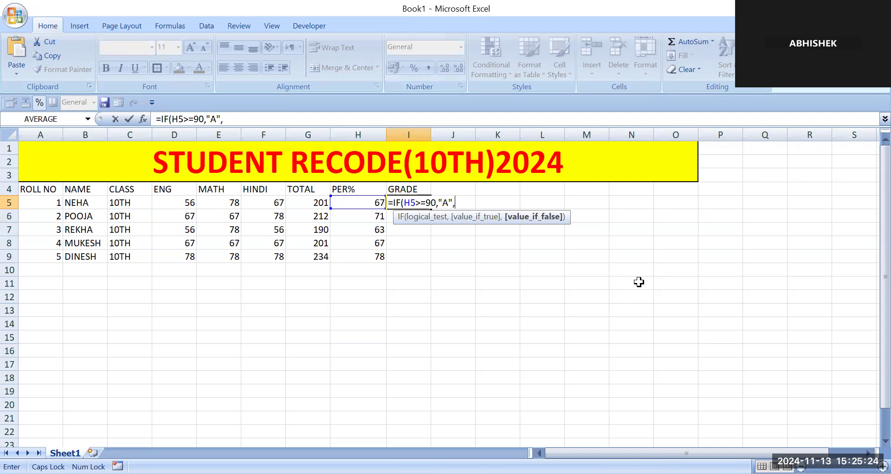
- Extend the I5 formula with a nested condition returning "B" for percentages of at least 75: IF(H5>=75,"B",
type("IF(")
key("Left")
type(">=")
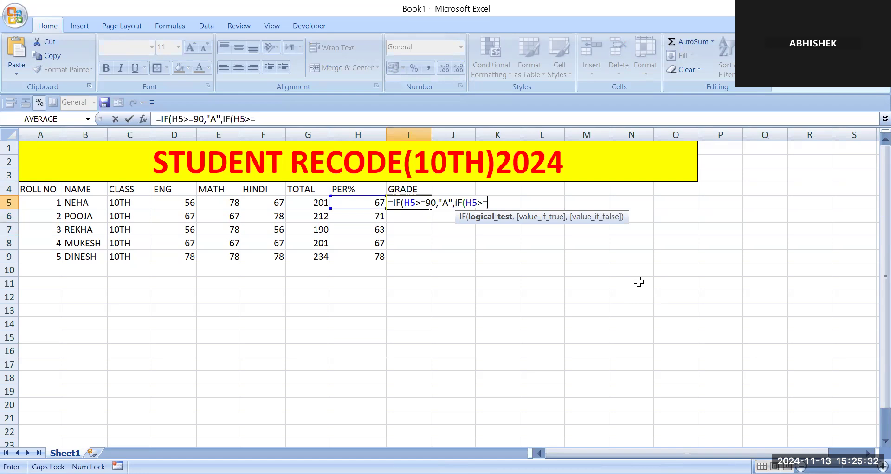
type("75,")
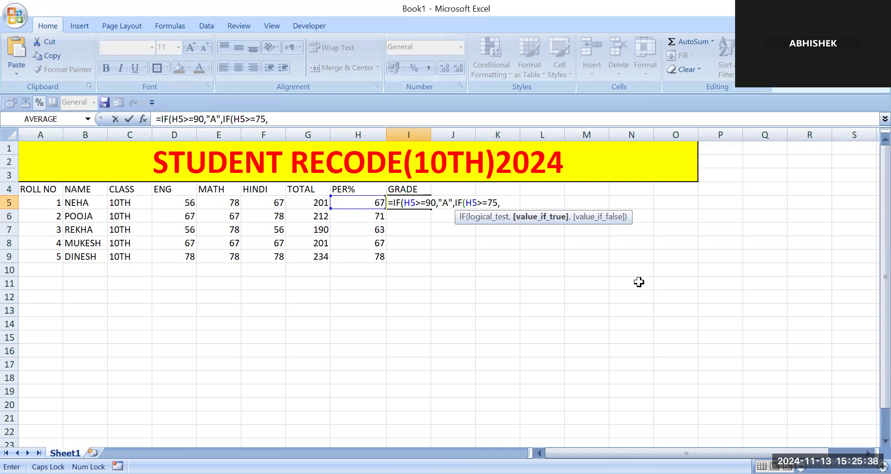
type("\"B\",")
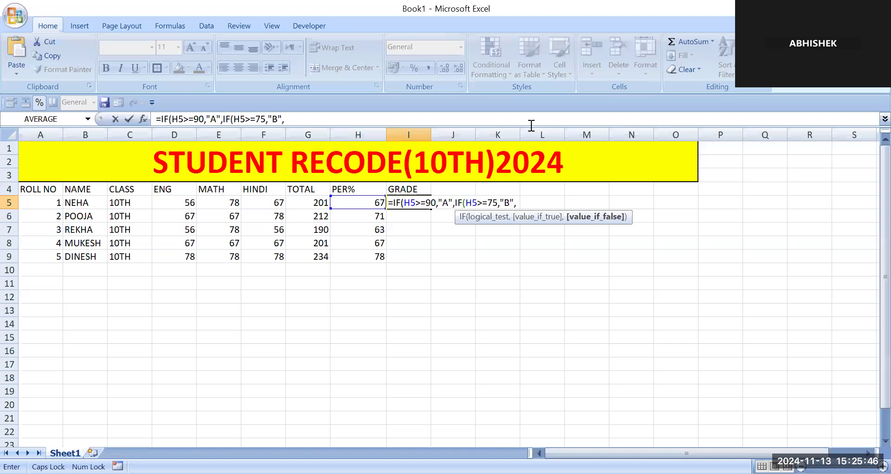
type("IF(")
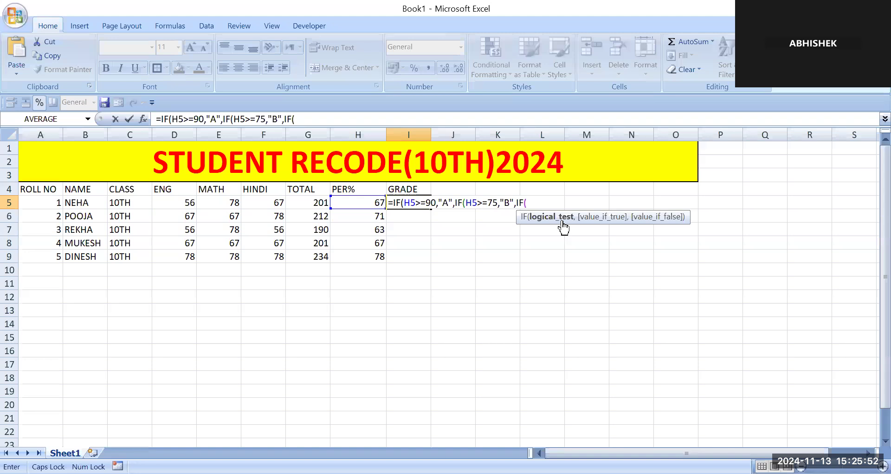
- Complete the I5 formula with the nested condition IF(H5>=50,"C","D"))) and fill it down to I9
key("Left")
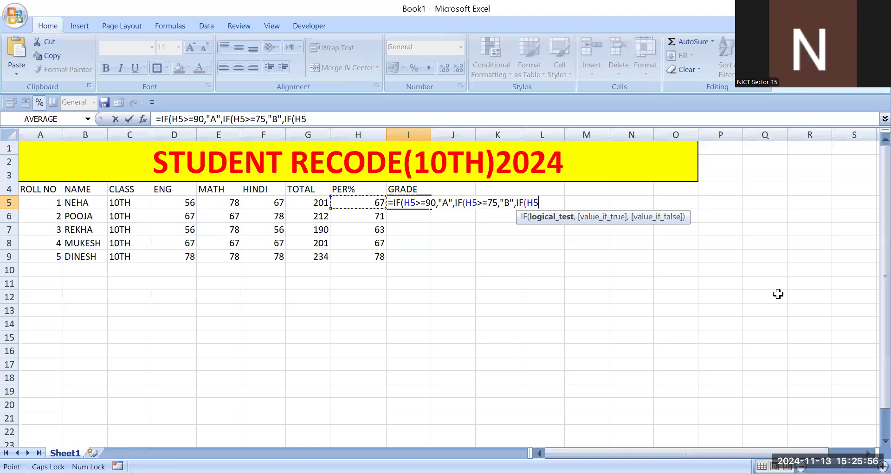
type(">=50,\"")
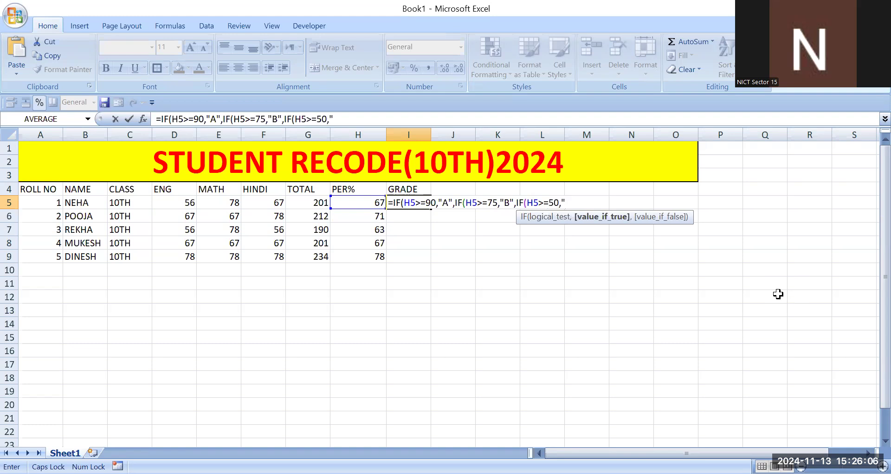
type("C\",")
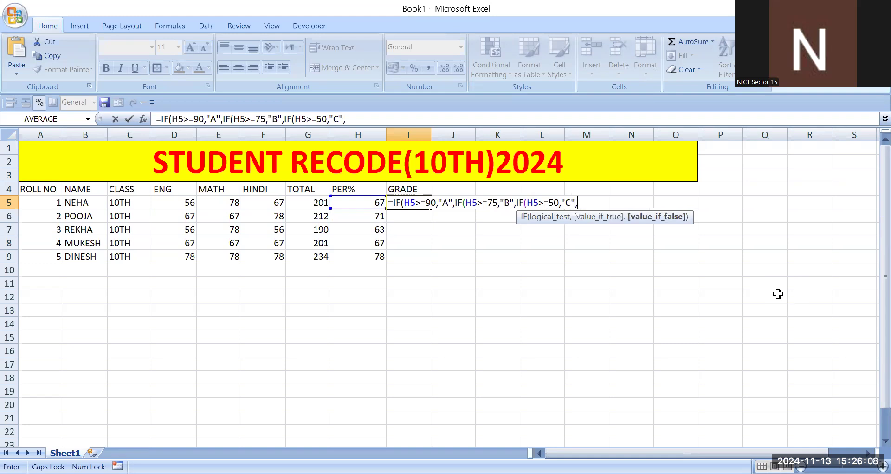
type("\"D\")))")
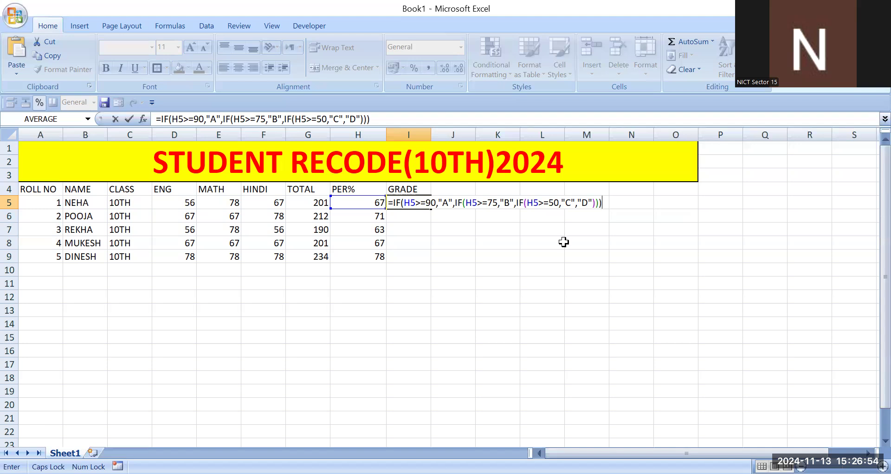
key("Return")
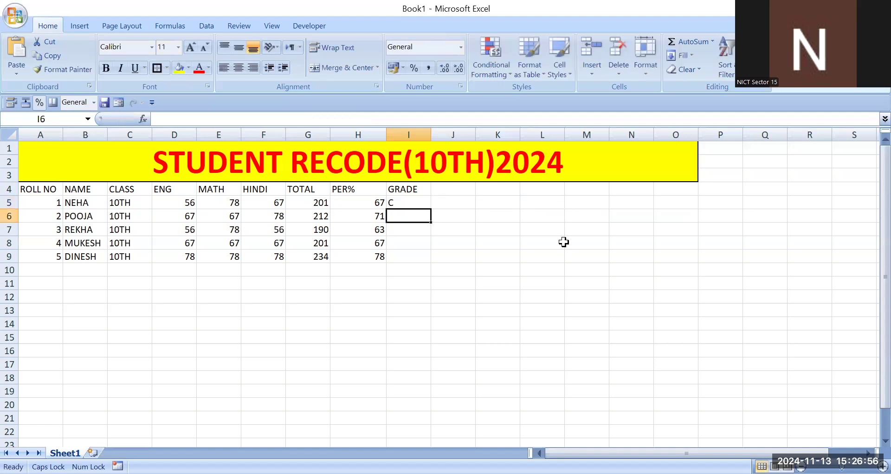
key("Up")
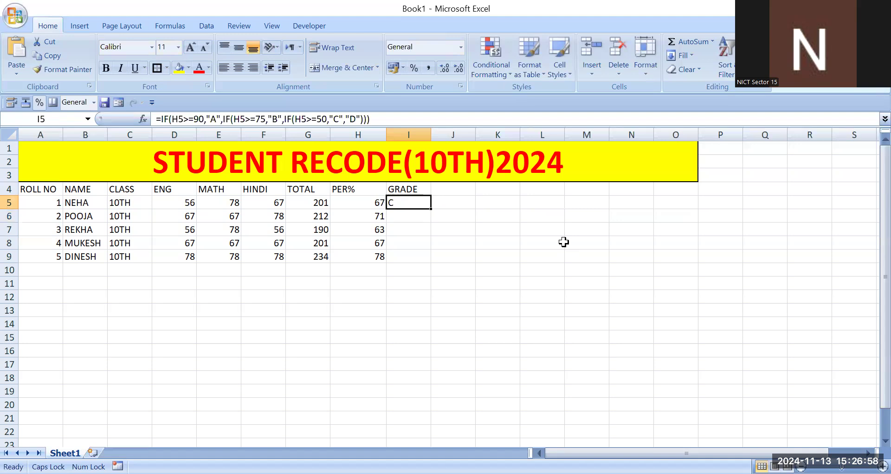
left_click_drag(431, 209, 416, 260)
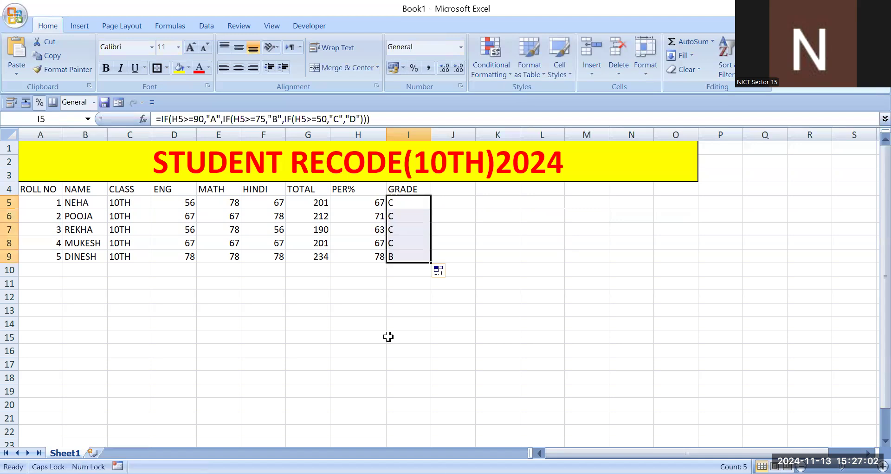
- Examine the grade formula in I9 and its cell reference
key("Up")
key("Right")
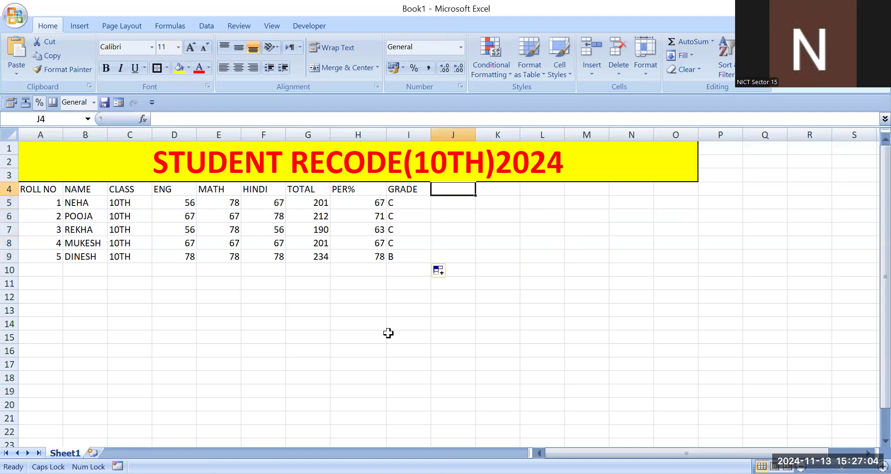
key("Down")
key("Down")
key("Down")
key("Down")
key("Down")
key("Left")
key("F2")
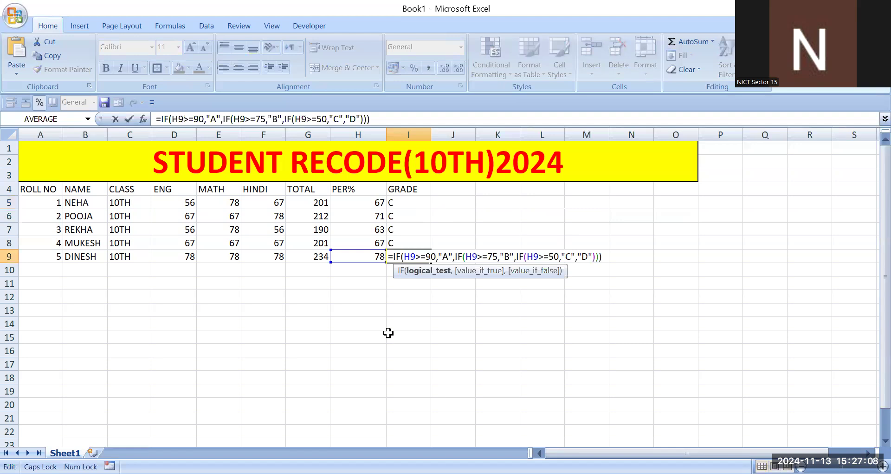
key("Return")
- Change the grade "B" to "B+" in the I5 formula and fill it down to I9
key("Up")
key("Up")
key("Up")
key("Up")
key("Up")
key("F2")
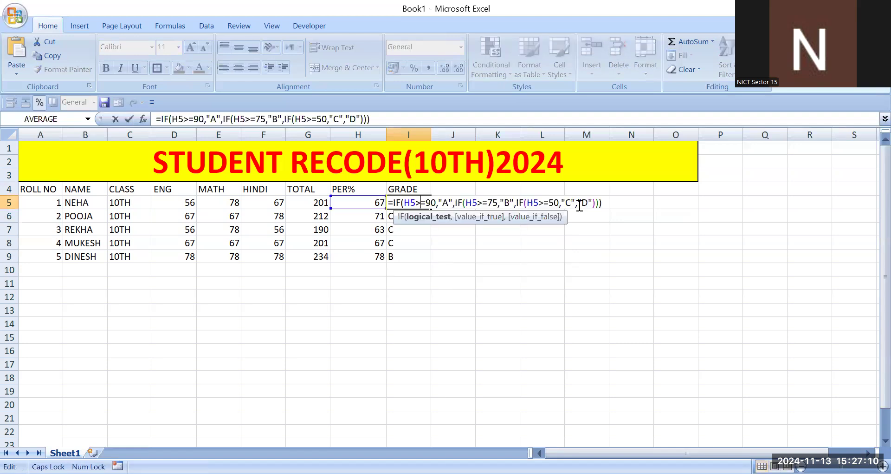
left_click(509, 203)
type("+")
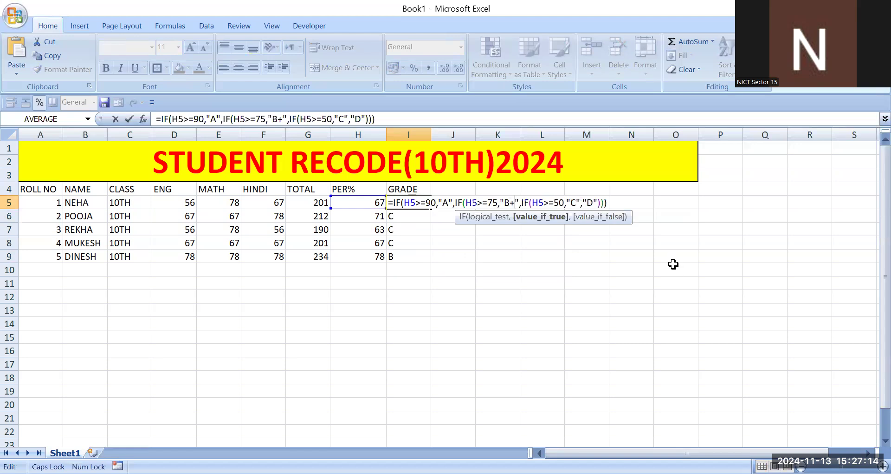
key("Return")
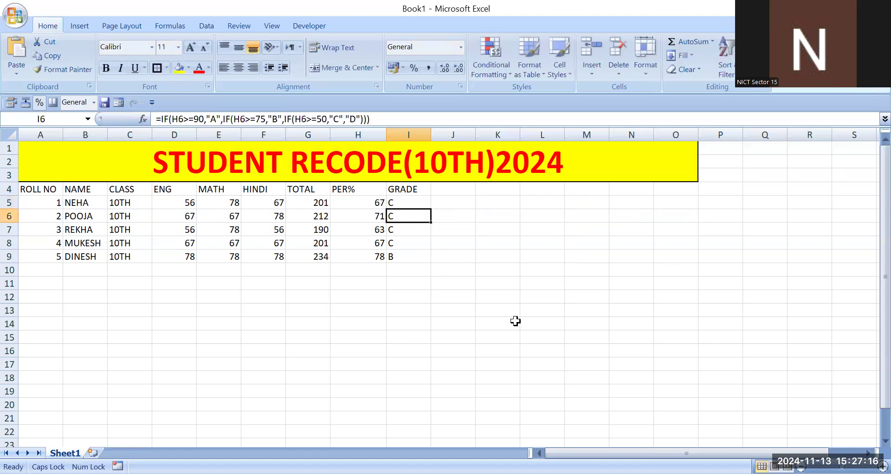
key("Up")
left_click_drag(431, 209, 431, 262)
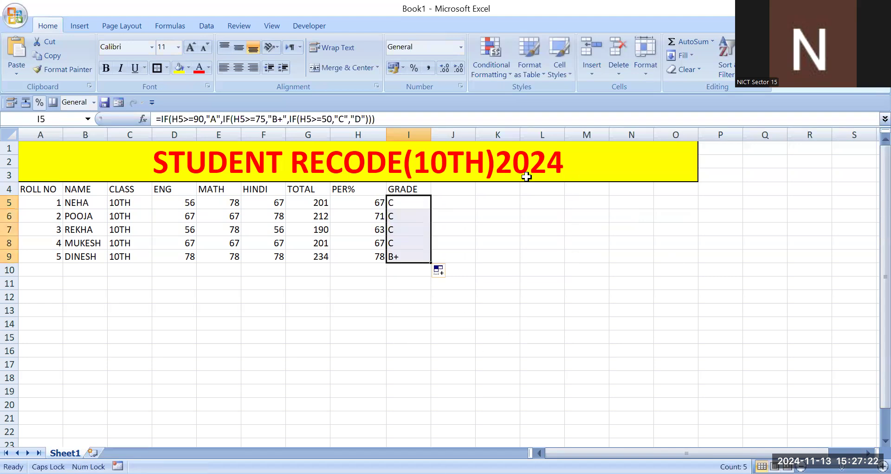
- Add the column heading RESULT in cell J4, beside GRADE
left_click(453, 188)
type("RESULT")
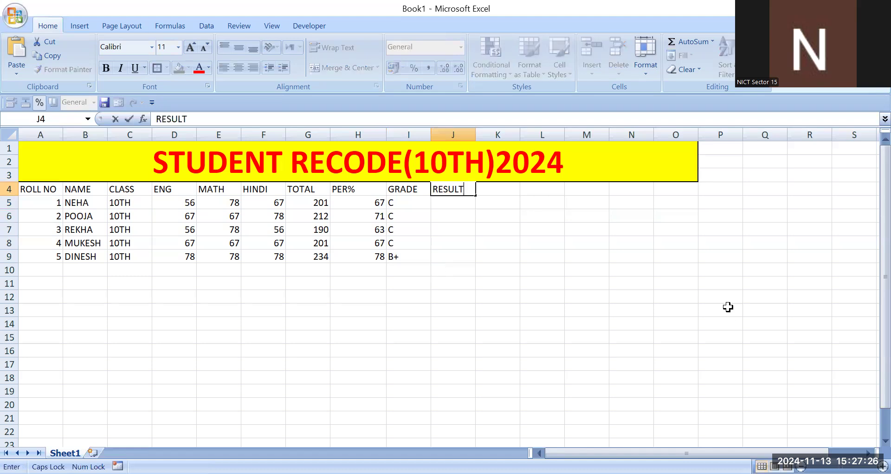
key("Return")
- Begin a result formula in J5 testing that all three subject marks are at least 33: =IF(AND(D5>=33,E5>=33,F5>=33)
type("=")
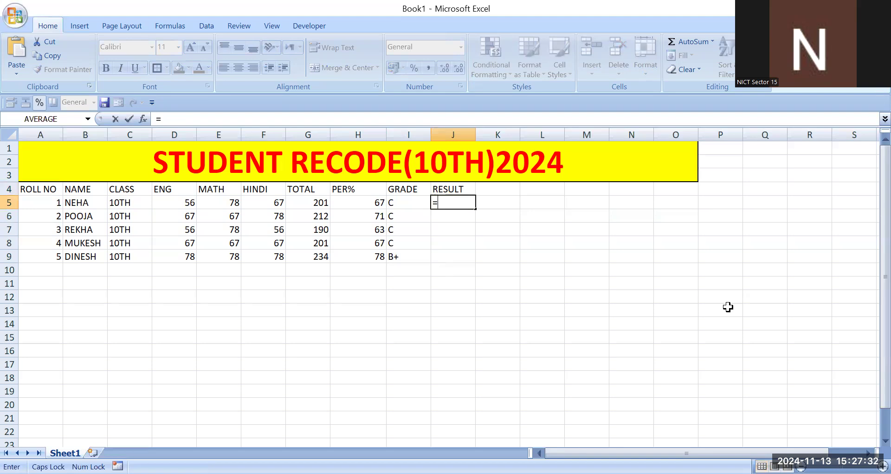
type("IF(AND(")
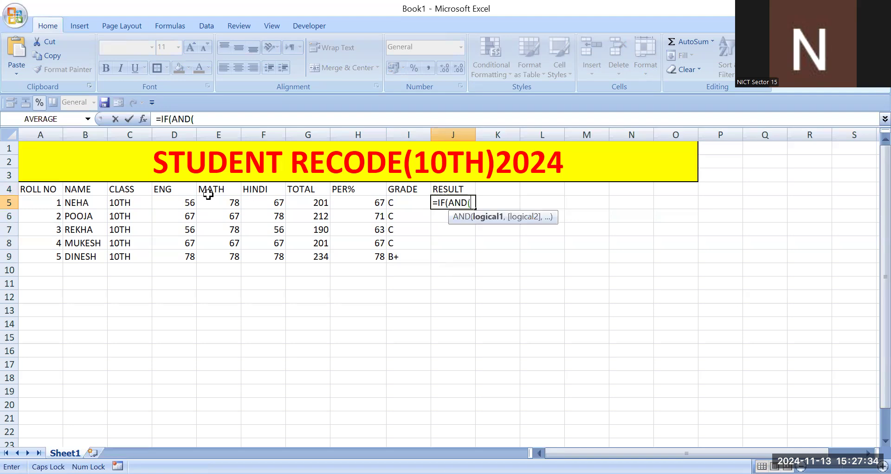
left_click(164, 200)
type(">=33")
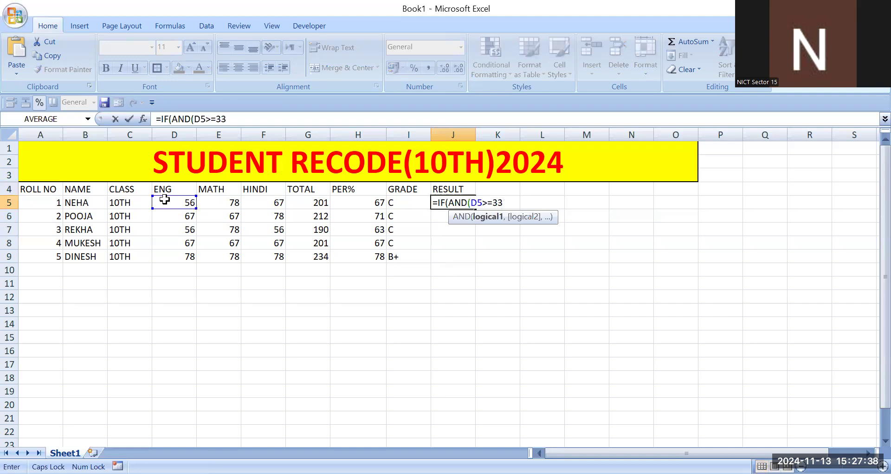
type(",")
left_click(221, 198)
type(">=33")
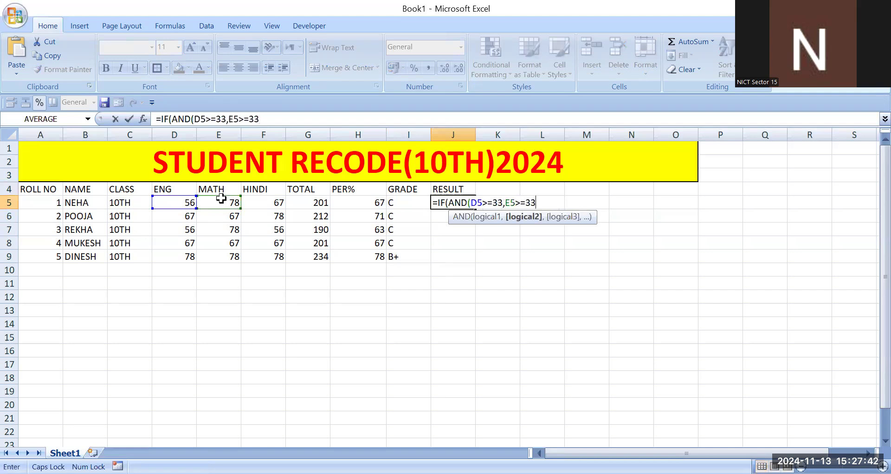
type(",")
left_click(270, 202)
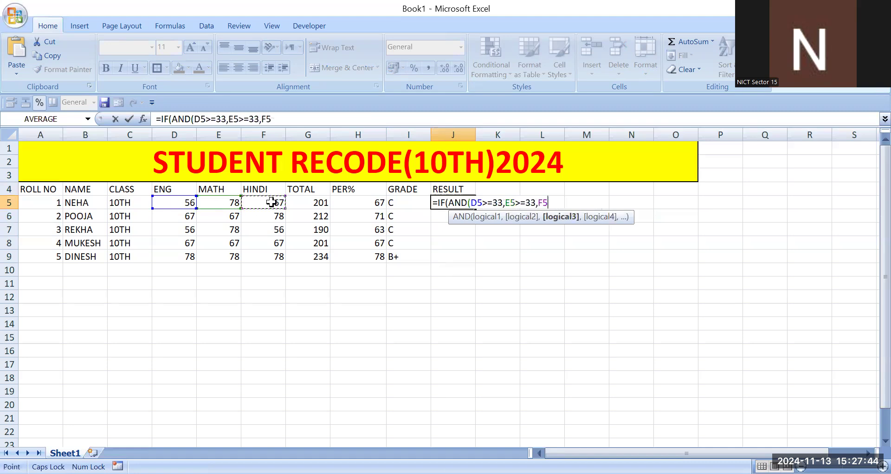
type(">=33")
type(")")
type("),")
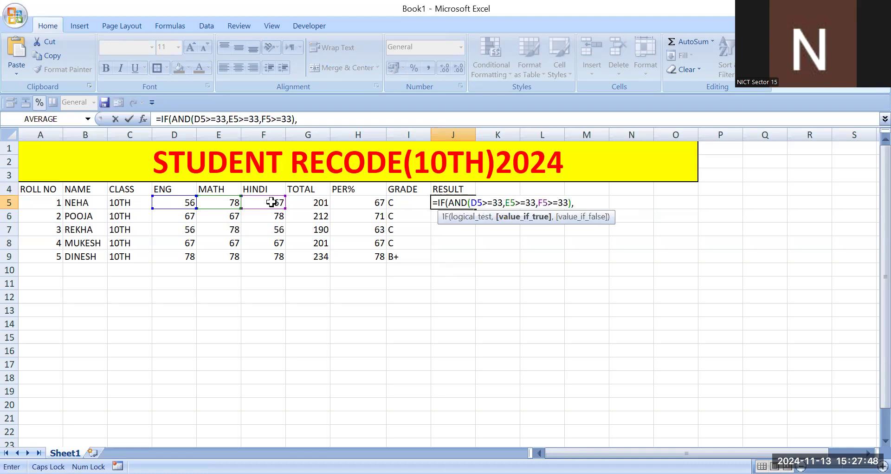
type("\"PASS\",\"FAAIL")
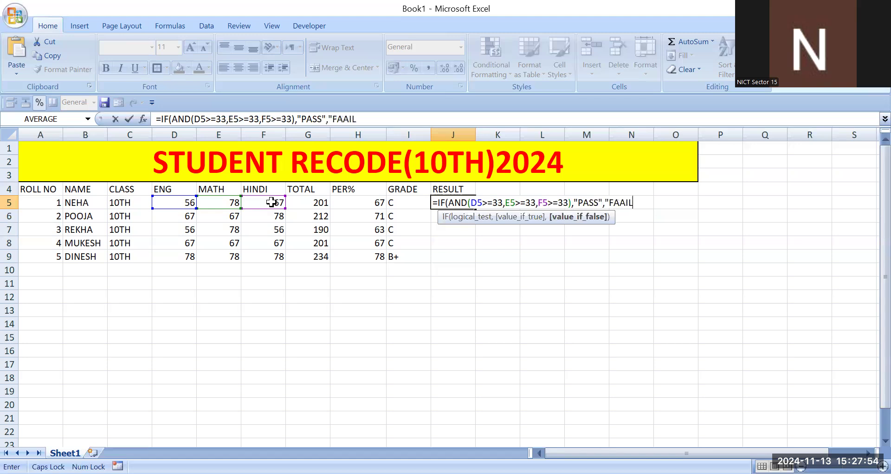
- Complete the J5 formula to return "PASS" when the condition is true and "FAIL" otherwise
key("BackSpace")
key("BackSpace")
key("BackSpace")
type("IL\"))))")
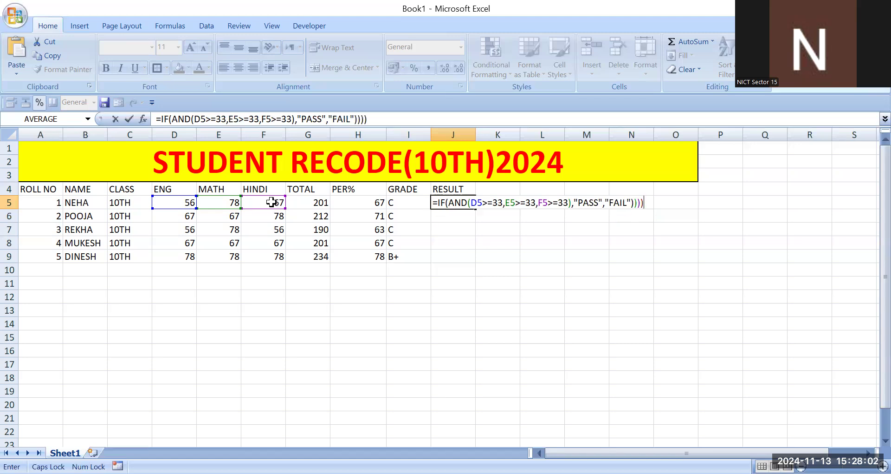
key("BackSpace")
key("Return")
key("Return")
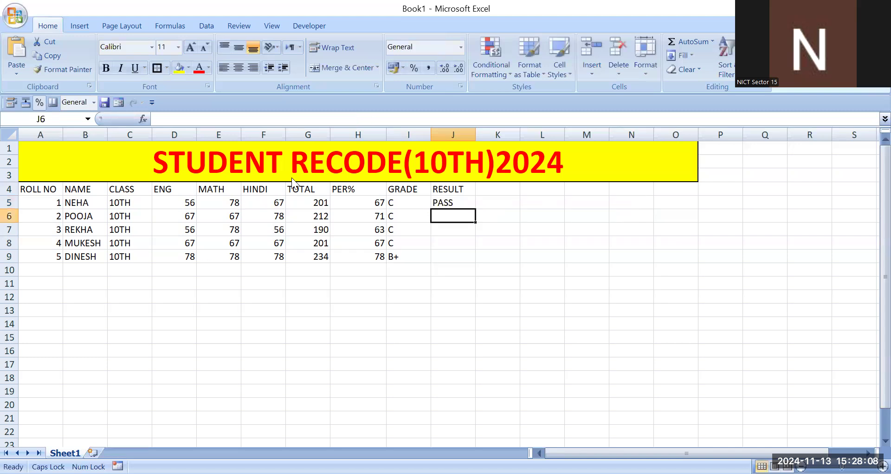
- Examine the arguments of the result formula in J5, leaving it unedited
key("Up")
key("F2")
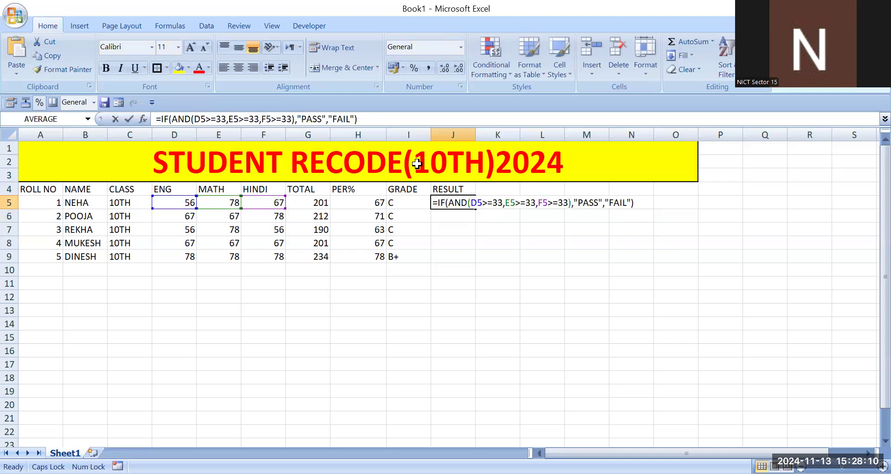
key("Home")
key("Right")
key("Right")
key("Right")
key("Right")
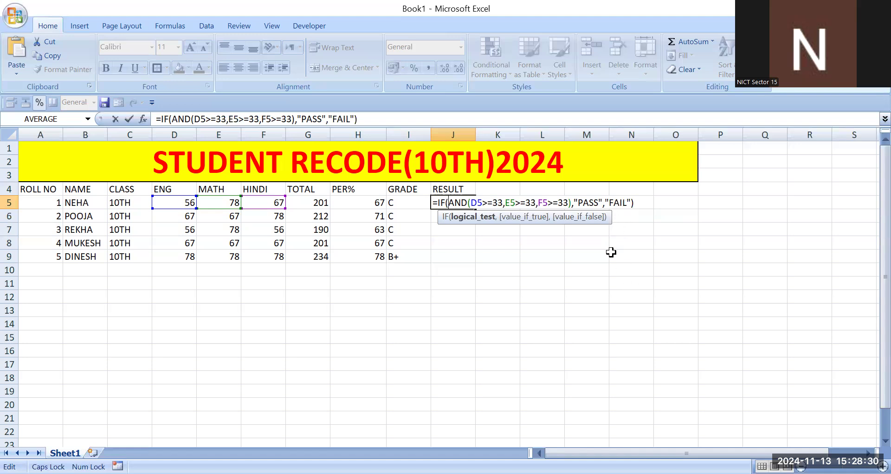
key("Return")
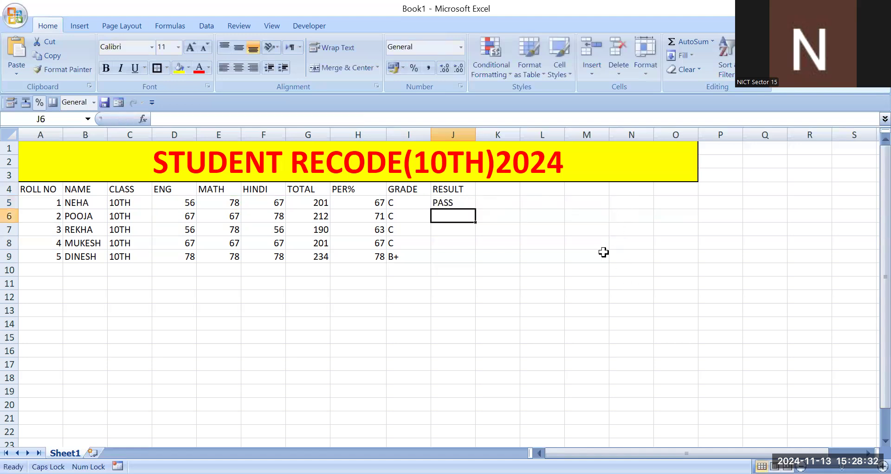
- Copy the result formula from J5 down through J9 for the remaining students
key("Up")
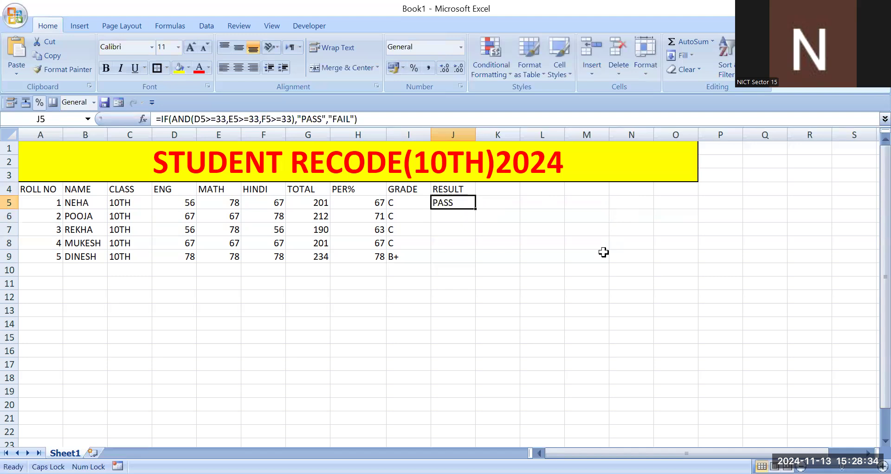
left_click_drag(476, 208, 470, 260)
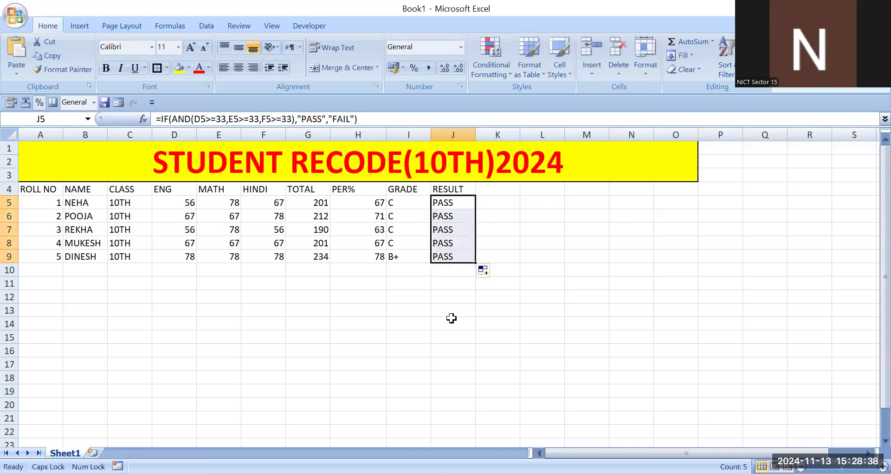
key("F2")
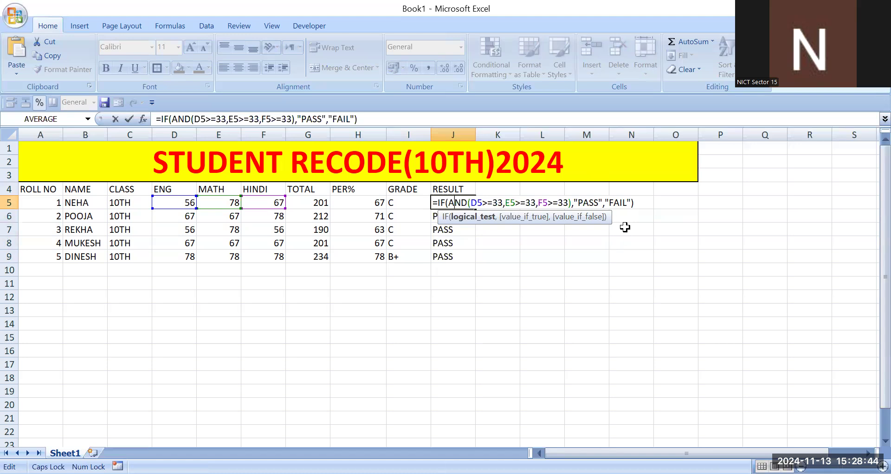
key("Return")
- Set the HINDI mark in F5 to 20 to test the result formula
left_click(260, 199)
type("20")
key("Return")
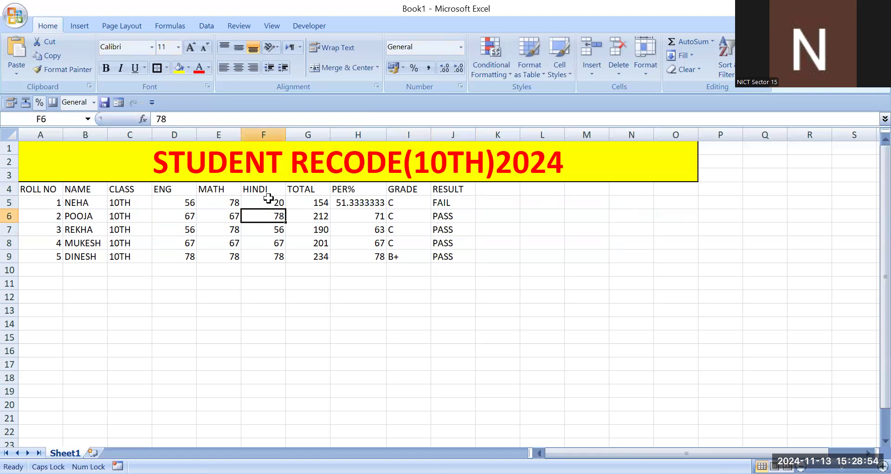
- Set the first student's HINDI mark in F5 to 33
left_click(260, 201)
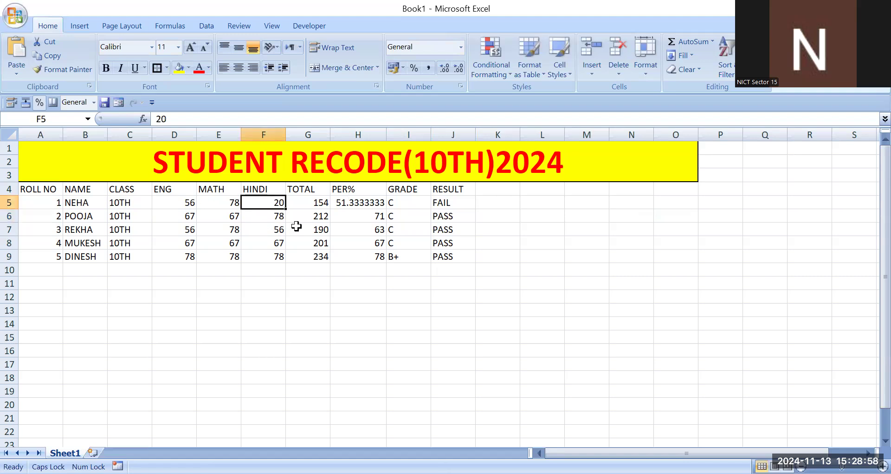
type("33")
key("Return")
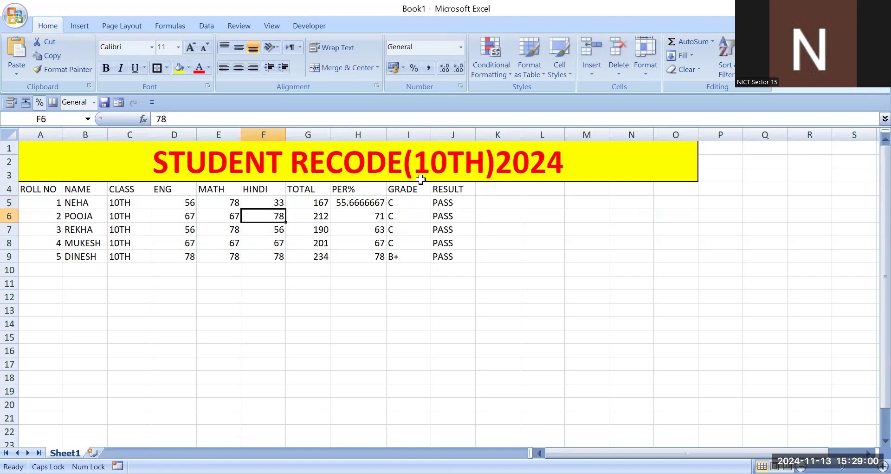
- Add the column heading RANK in cell K4, beside RESULT
left_click(506, 183)
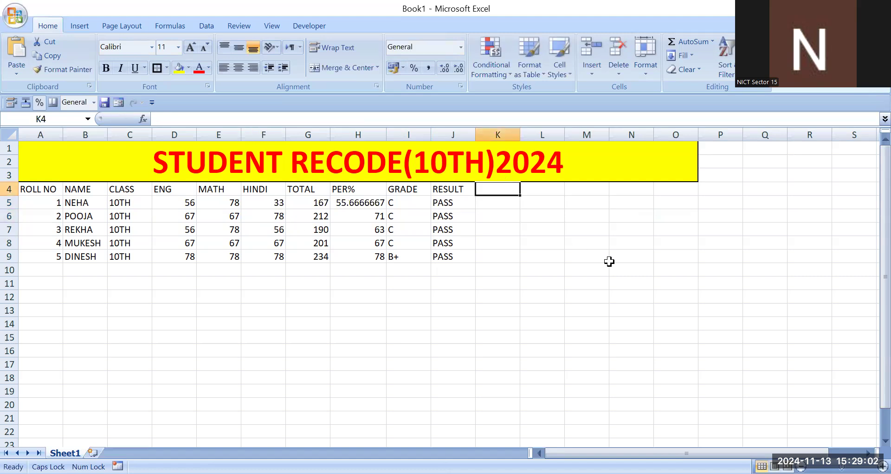
type("RANK")
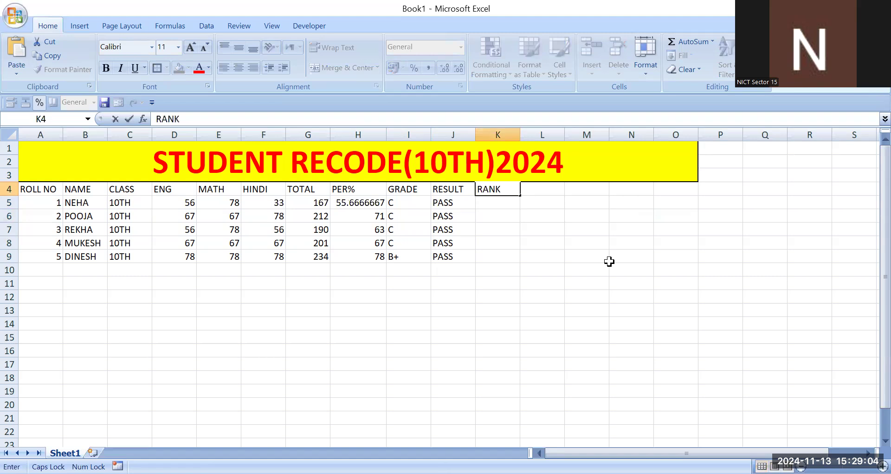
key("Return")
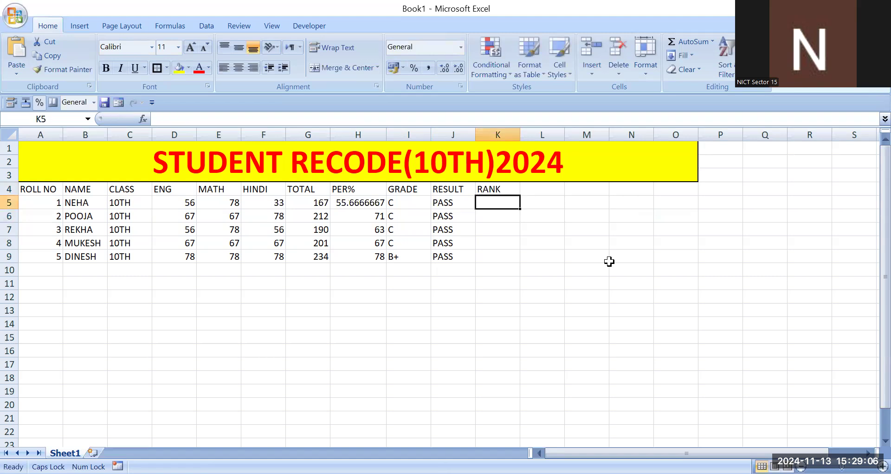
- Write a ranking formula in K5 comparing the first student's total with all totals: =RANK(G5,G5:G9)
type("=")
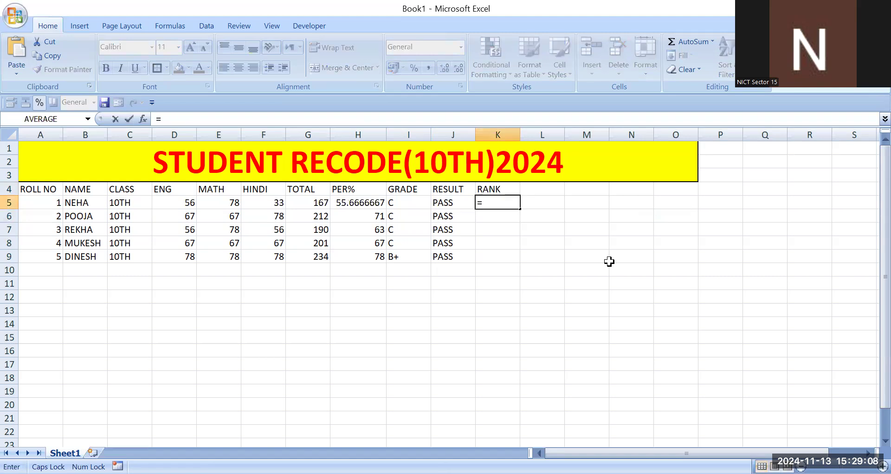
type("RANK")
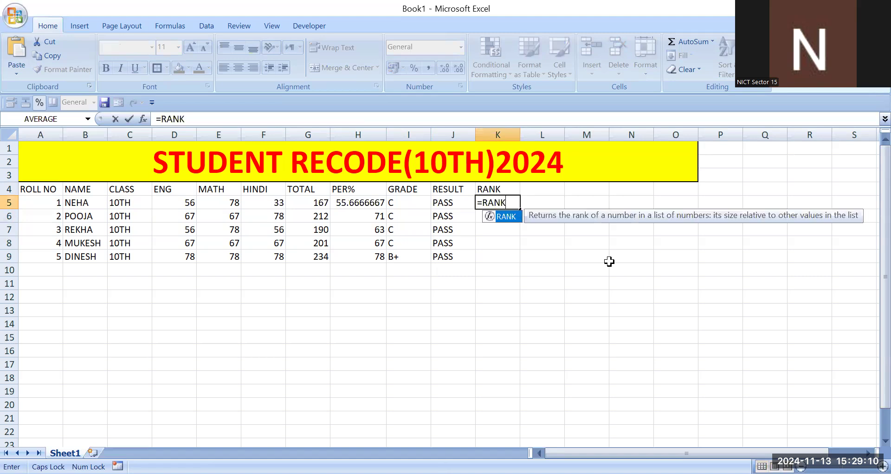
type("(")
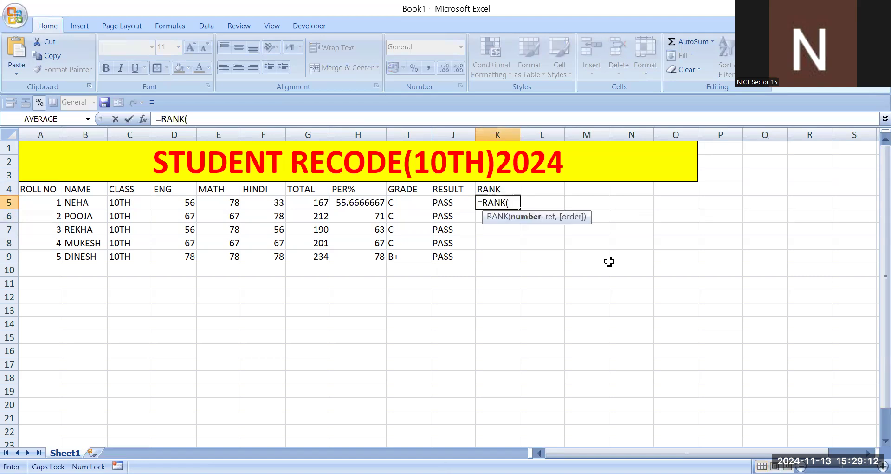
left_click(306, 201)
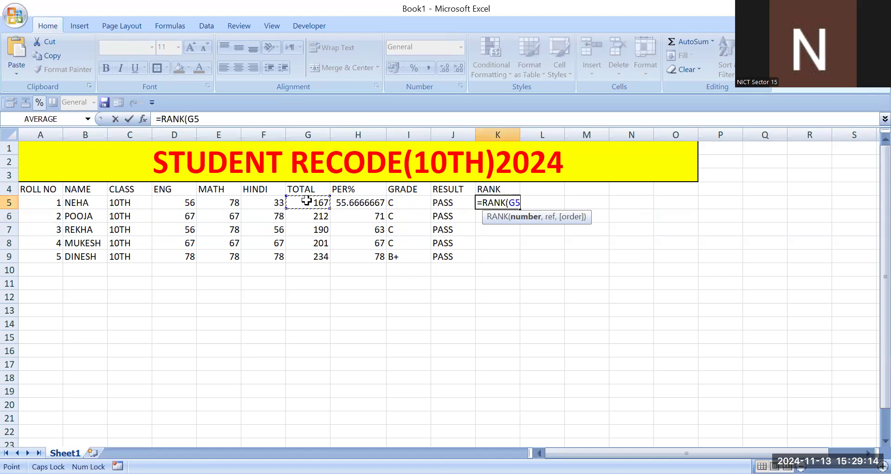
type(",")
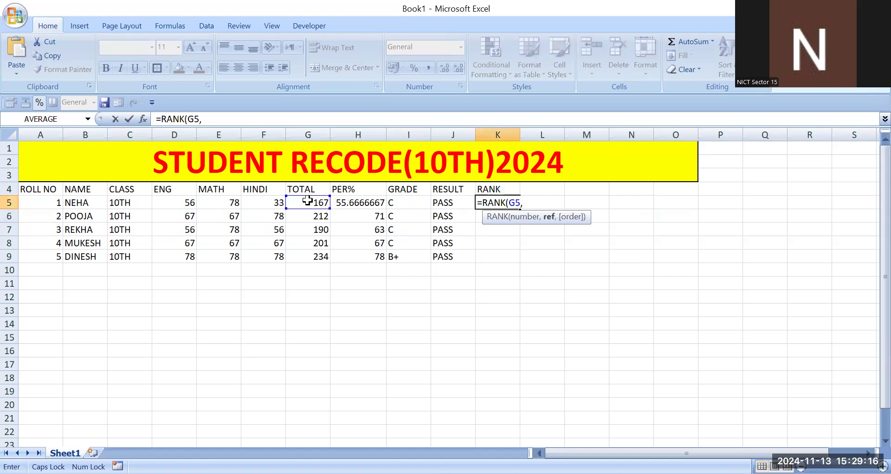
left_click_drag(307, 201, 308, 216)
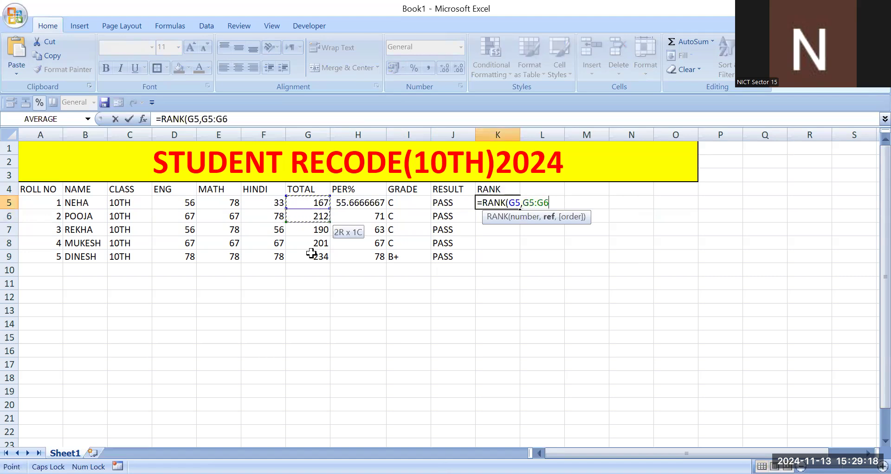
left_click_drag(312, 253, 311, 253)
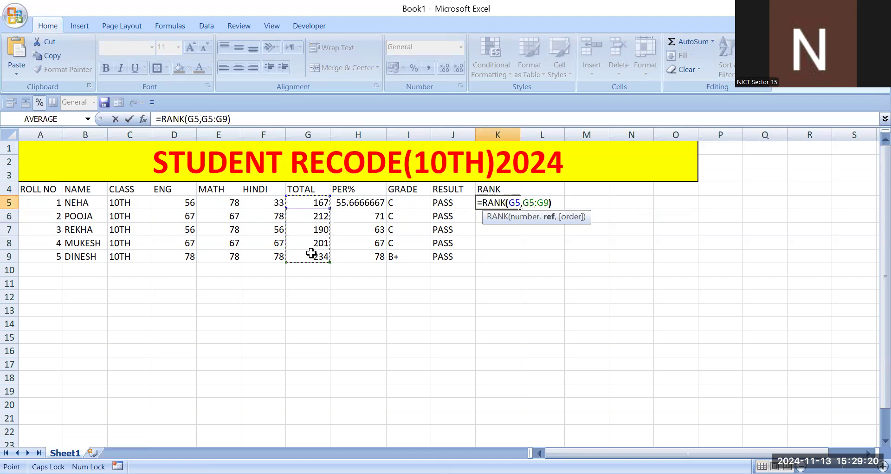
type(")")
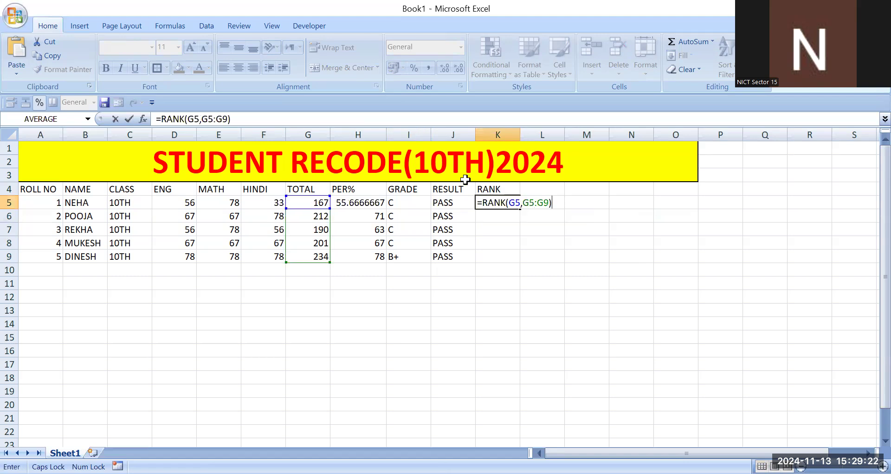
- Make the K5 formula's range absolute as $G$5:$G$9 and copy the formula down through K9
key("F2")
key("Left")
key("Left")
key("Left")
key("Left")
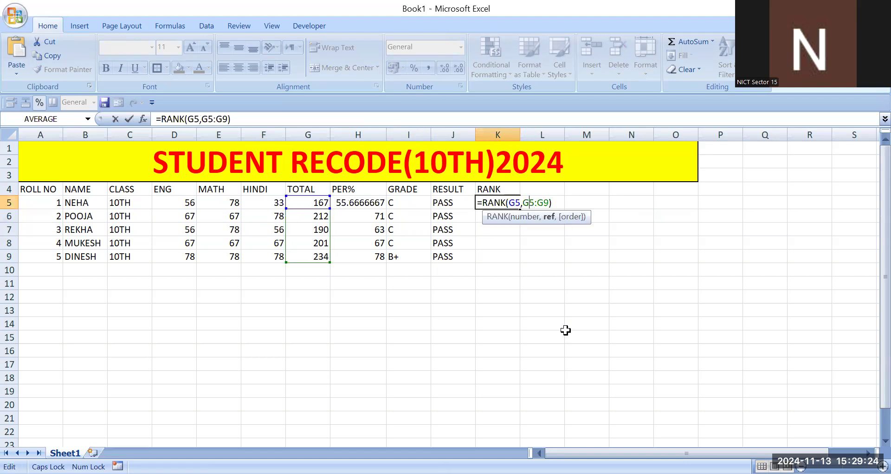
key("F4")
key("Right")
key("Right")
key("Right")
key("F4")
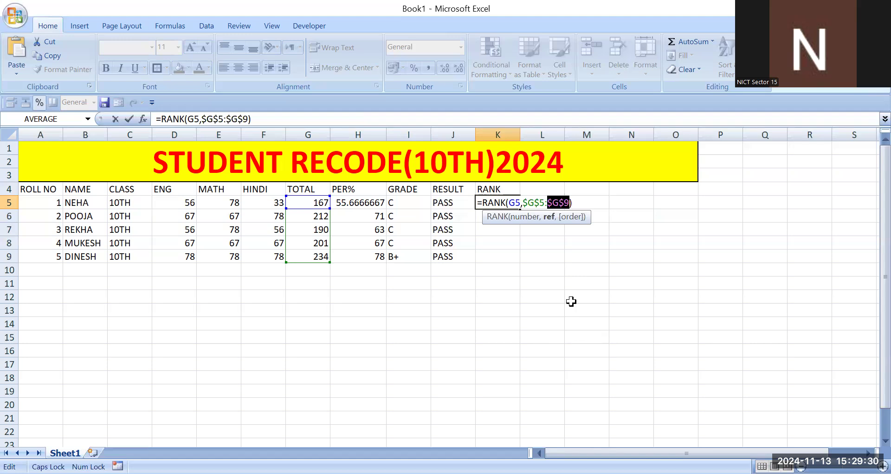
key("Return")
key("Up")
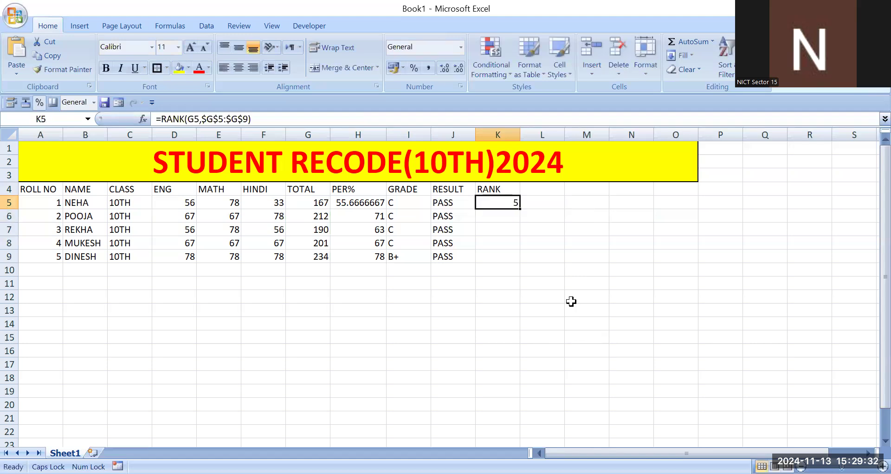
left_click_drag(520, 209, 520, 259)
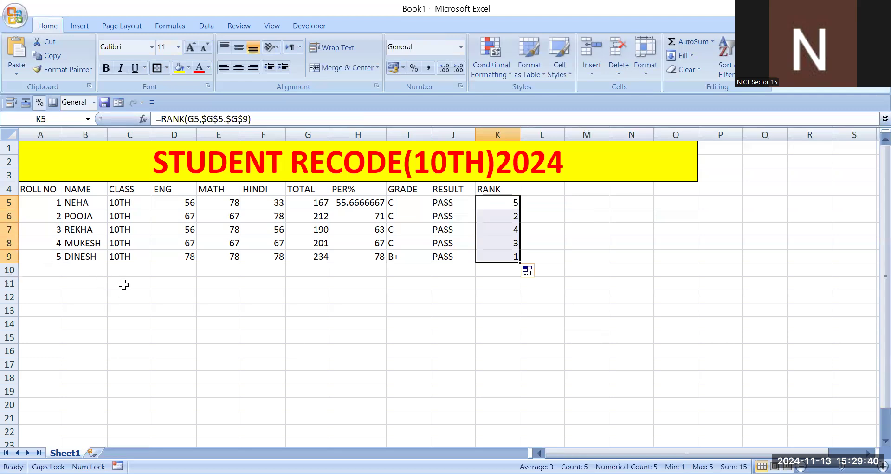
- Enter the summary labels MAX, MIN, COUNT and AVERAGE in cells C12 to C15 below the table
left_click(123, 308)
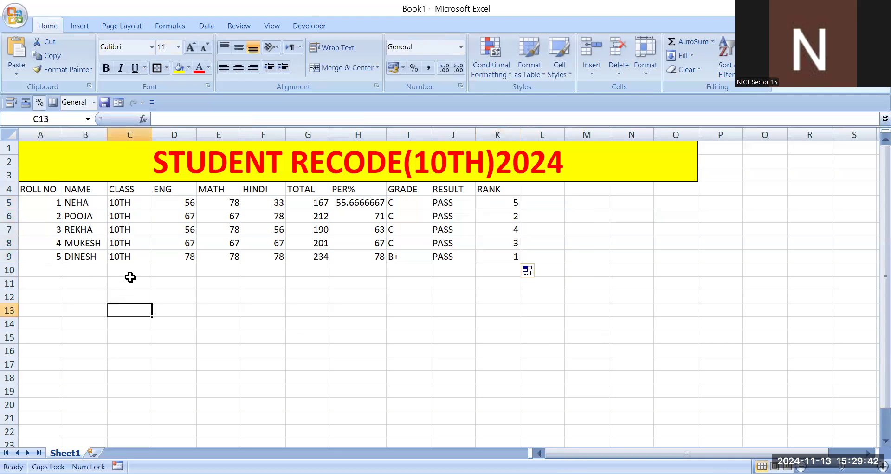
left_click(133, 298)
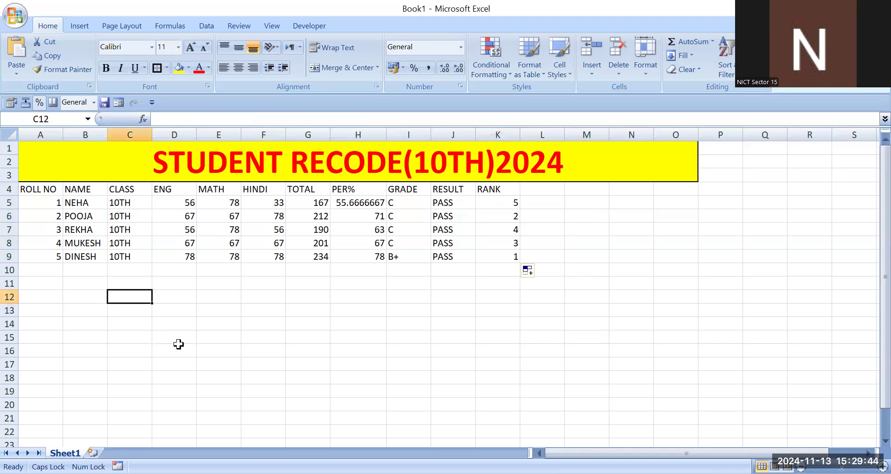
type("MAX")
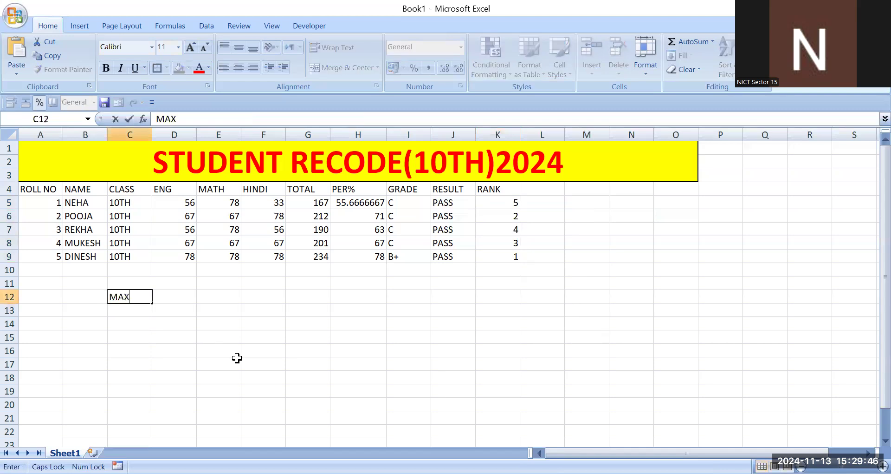
key("Return")
type("MIN")
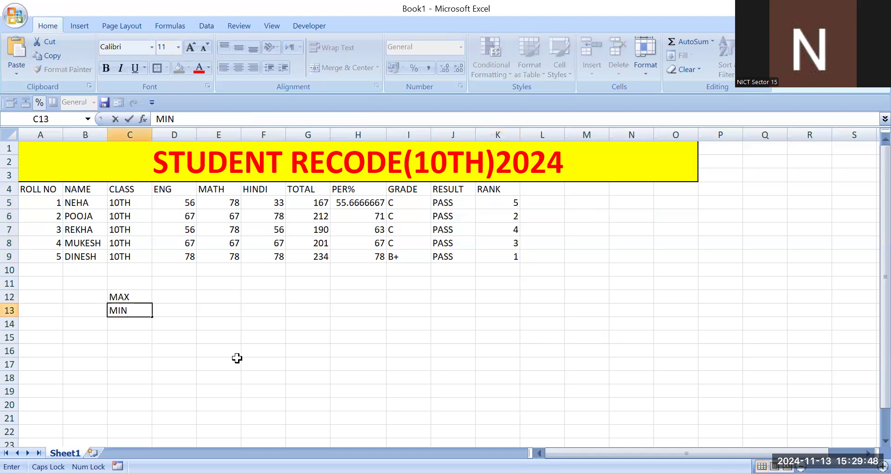
key("Return")
type("COUN")
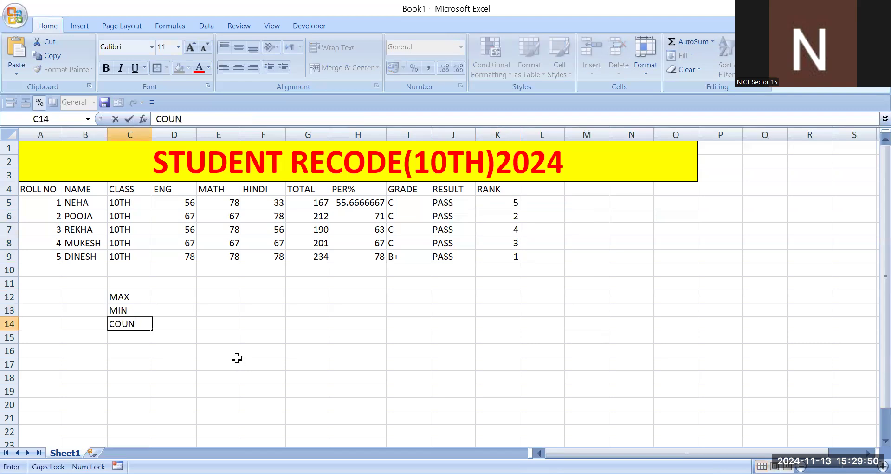
type("T")
key("Return")
type("AVERAGE")
key("Return")
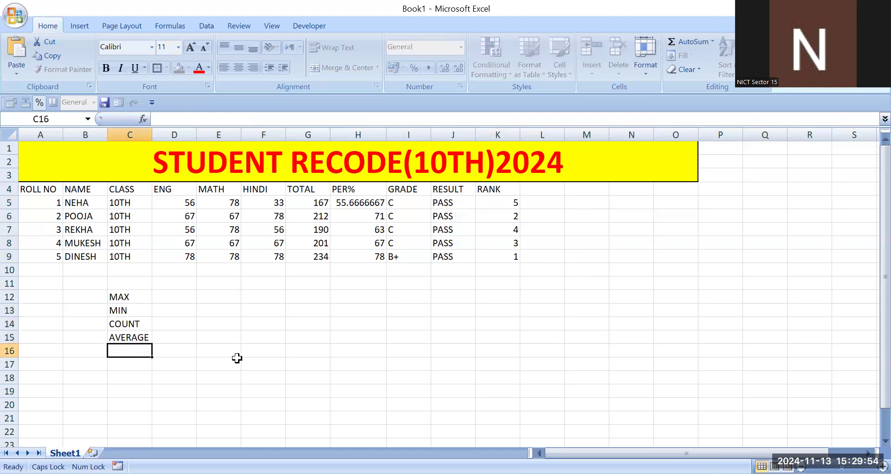
- Add the label NO OF STUDENT in C16 and widen column C to fit it
type("NO ")
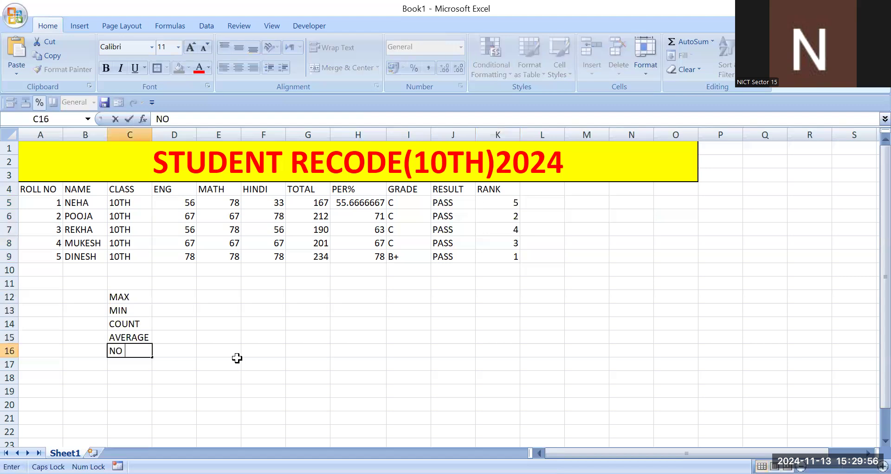
type("OF STUDENT")
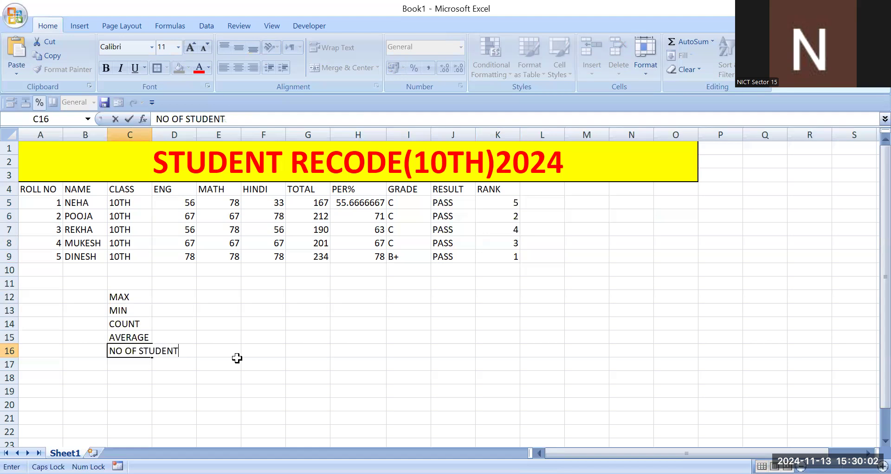
left_click(223, 405)
left_click(164, 297)
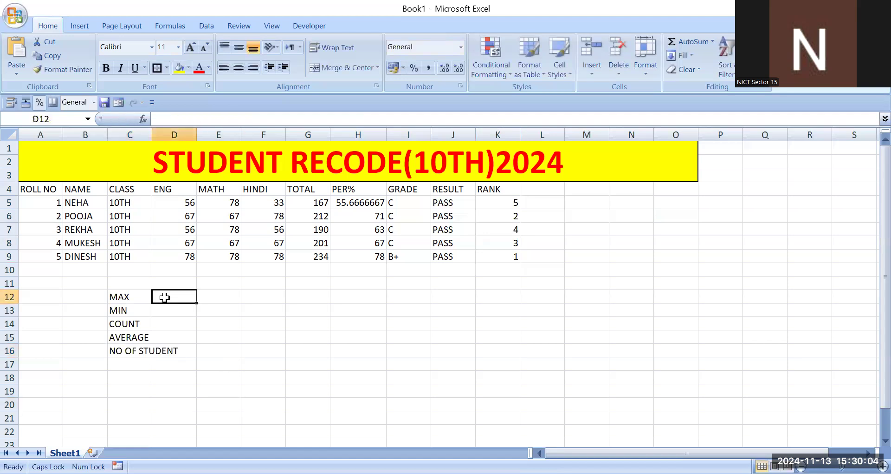
left_click_drag(153, 129, 186, 129)
left_click(254, 337)
- Calculate the highest ENG mark in D12 with =MAX(D5:D9)
left_click(222, 300)
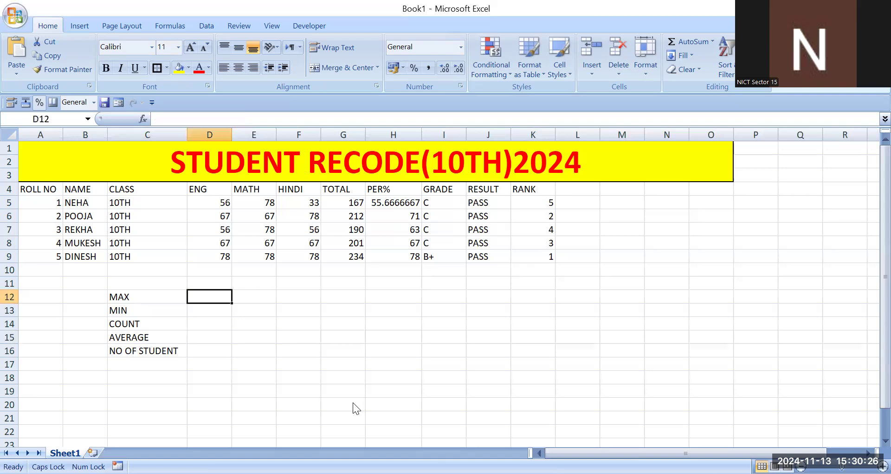
type("=")
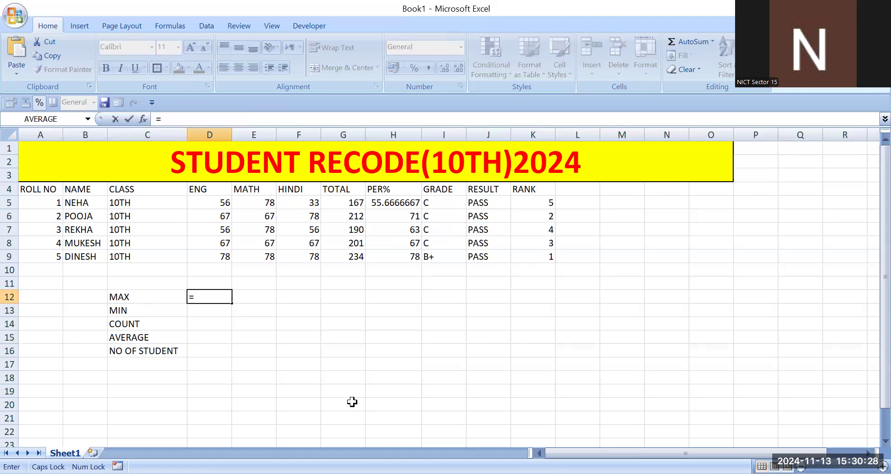
type("MAX(")
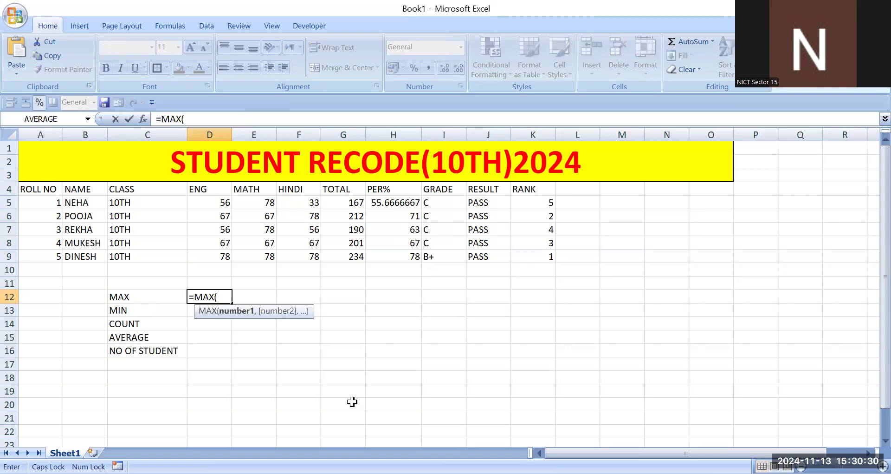
left_click_drag(224, 203, 224, 254)
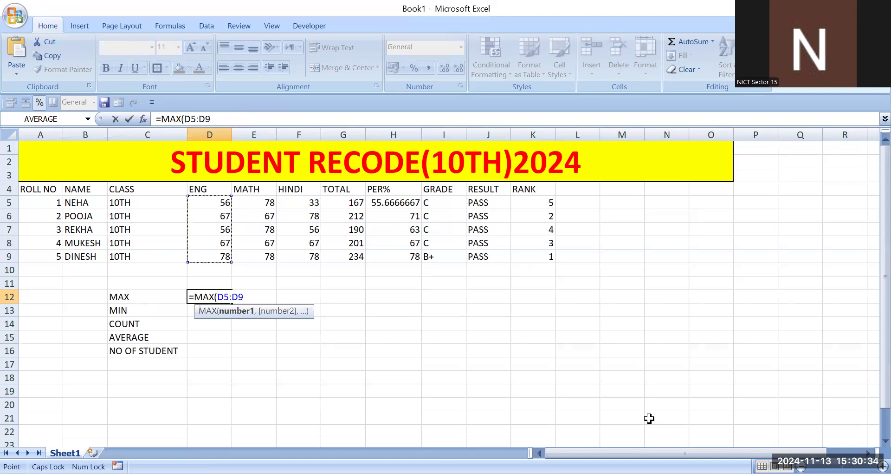
type(")")
key("Return")
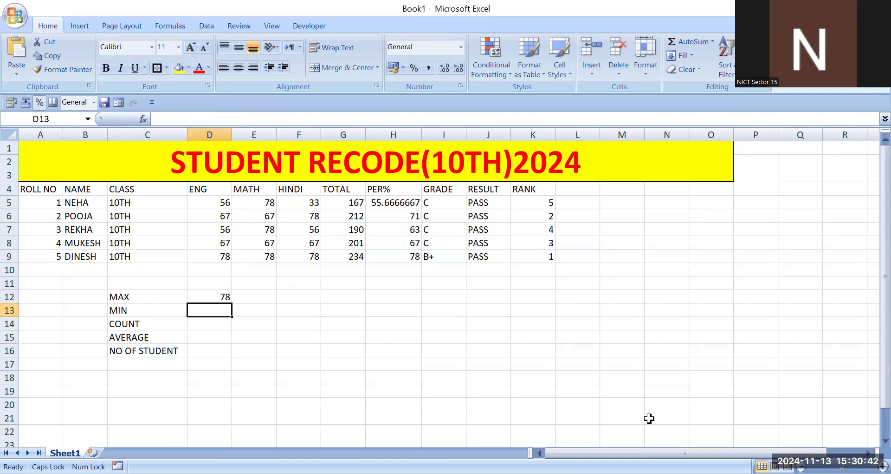
- Calculate the lowest ENG mark in D13 with =MIN(D5:D9)
type("=")
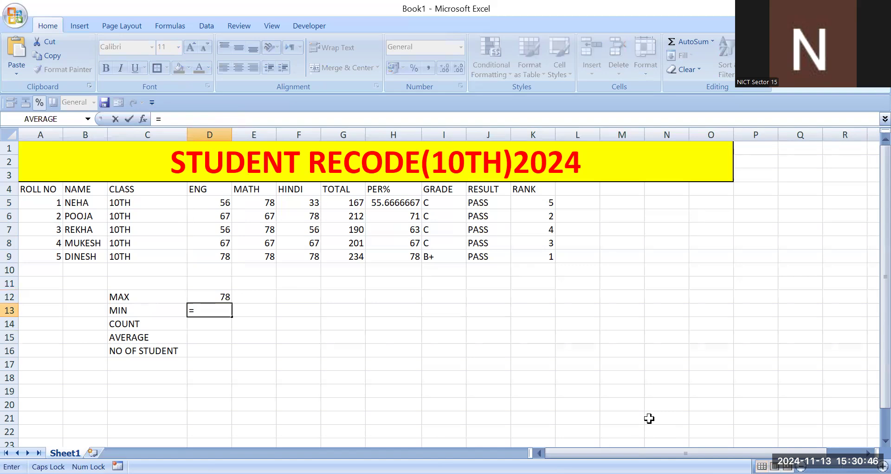
type("MIN(")
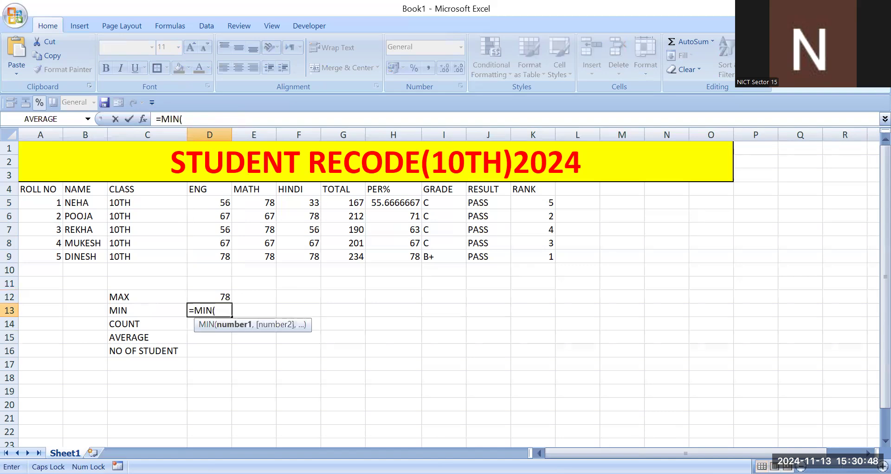
left_click_drag(222, 209, 219, 254)
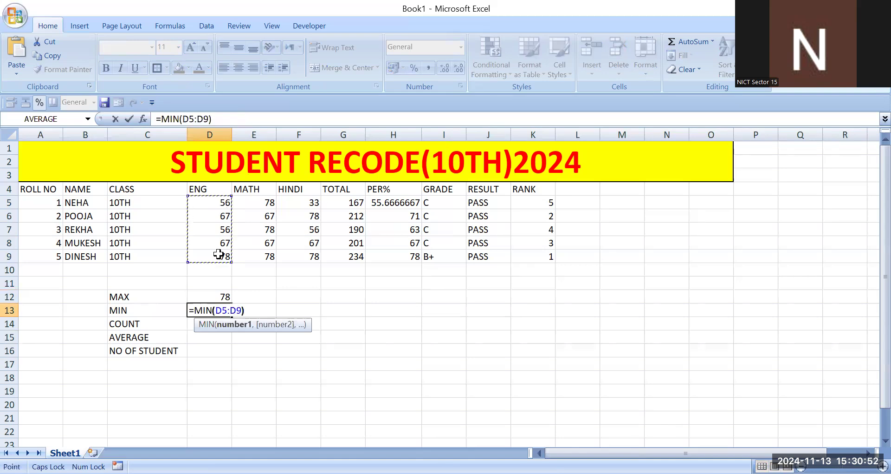
key("Return")
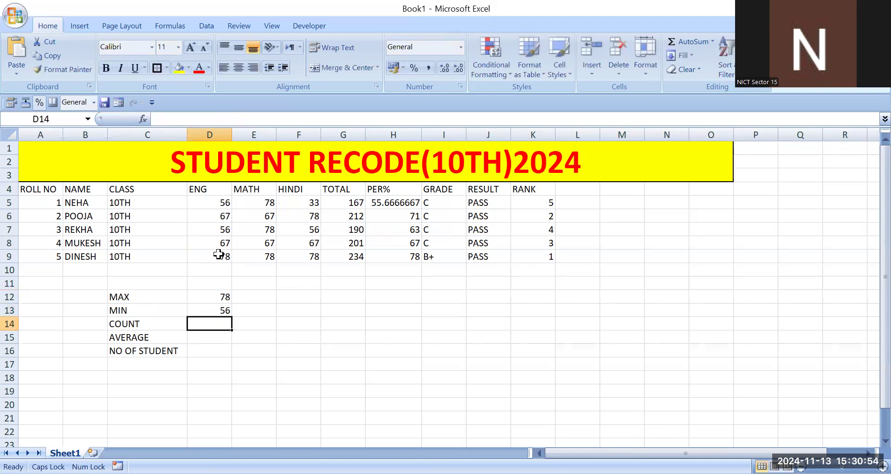
- Count the ENG marks in D14 with =COUNT(D5:D9)
type("COUNT")
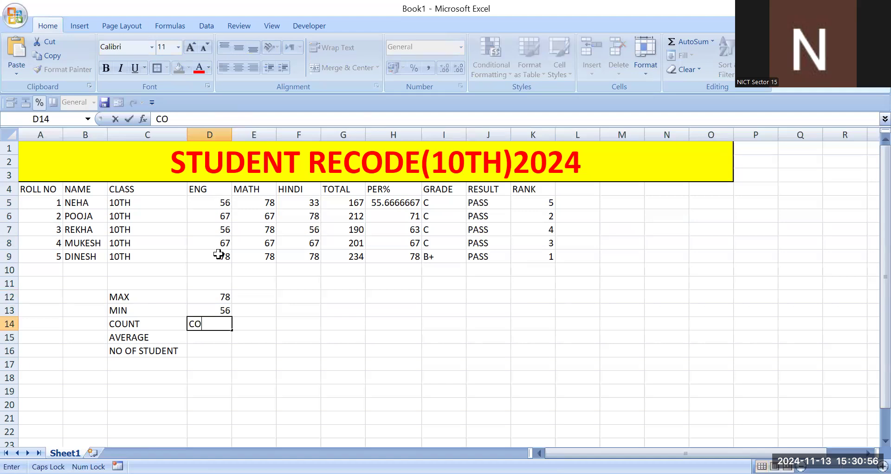
key("BackSpace")
key("BackSpace")
key("BackSpace")
key("BackSpace")
key("BackSpace")
type("=")
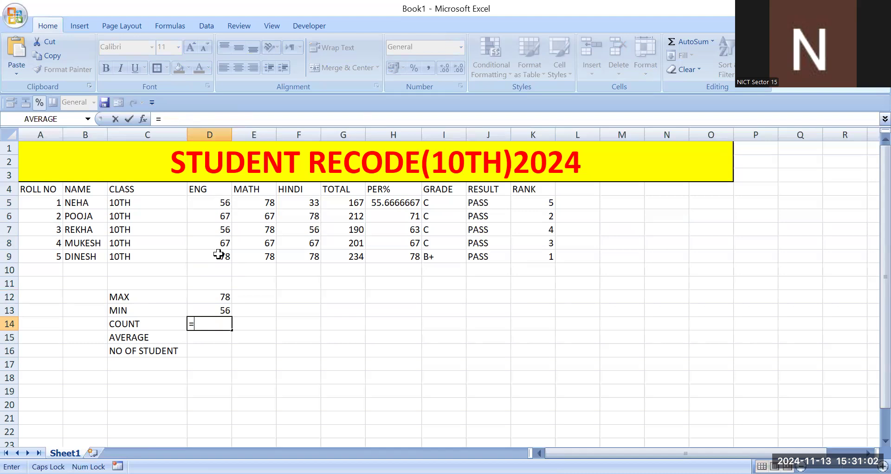
type("COUNT(")
left_click_drag(213, 204, 220, 254)
type(")")
key("Return")
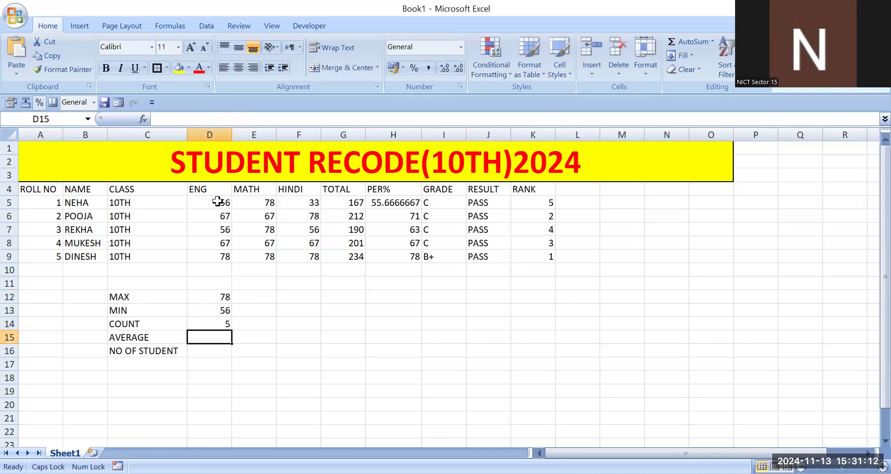
left_click(219, 323)
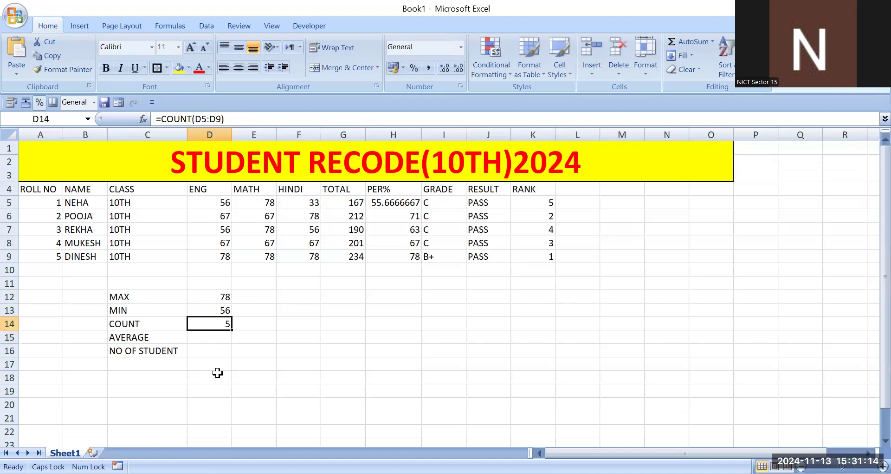
- Try to calculate the average ENG mark in D15 with =AVRAGE(D5:D9)
left_click(219, 339)
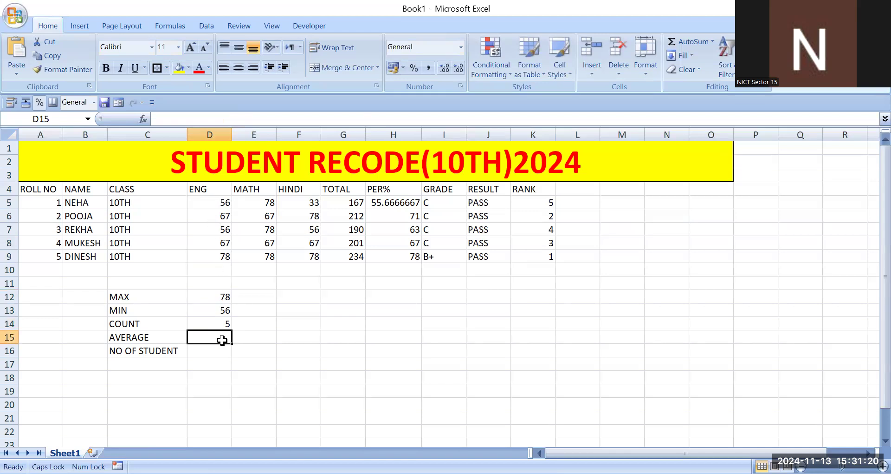
type("=")
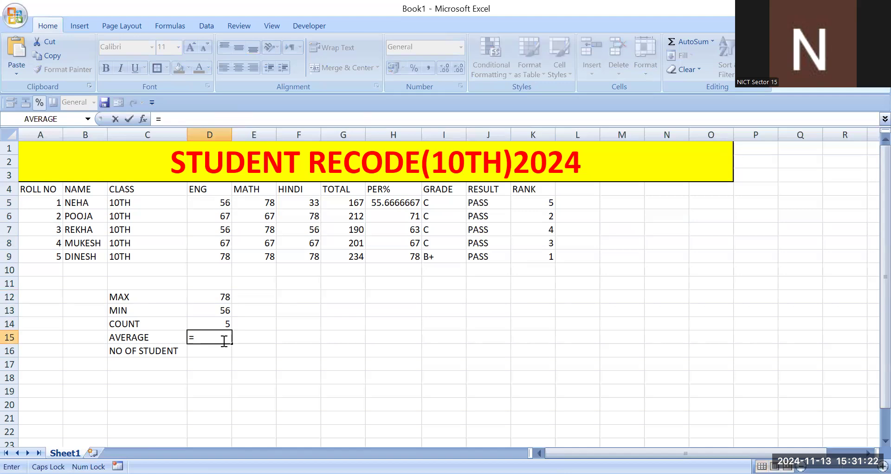
type("AVRAGE(")
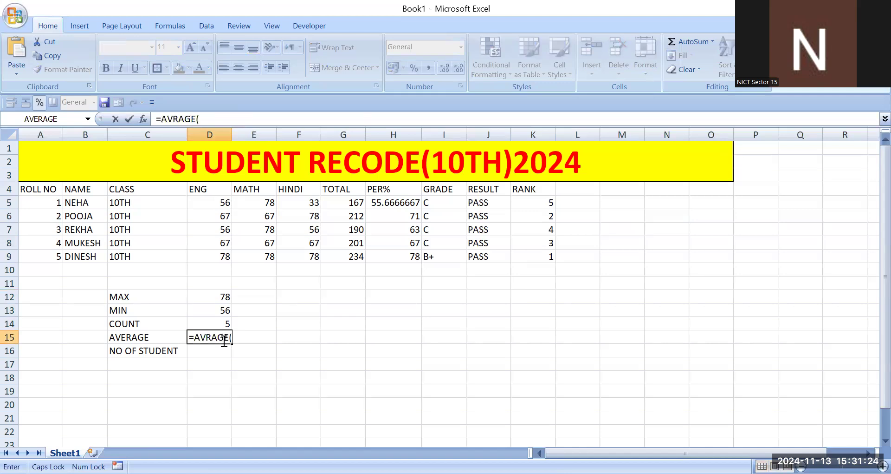
left_click_drag(205, 201, 205, 218)
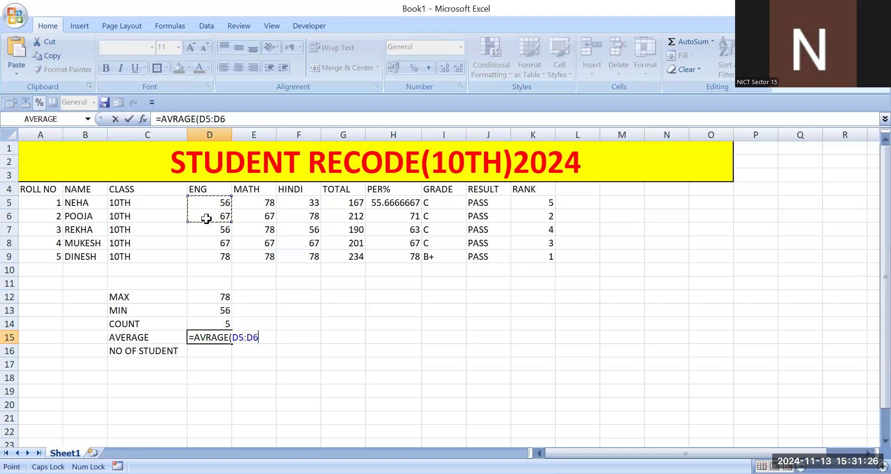
left_click_drag(210, 252, 210, 254)
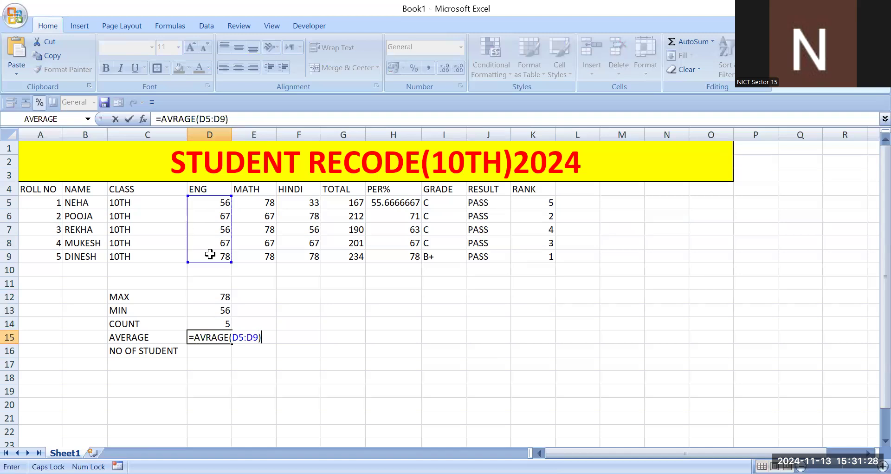
key("Return")
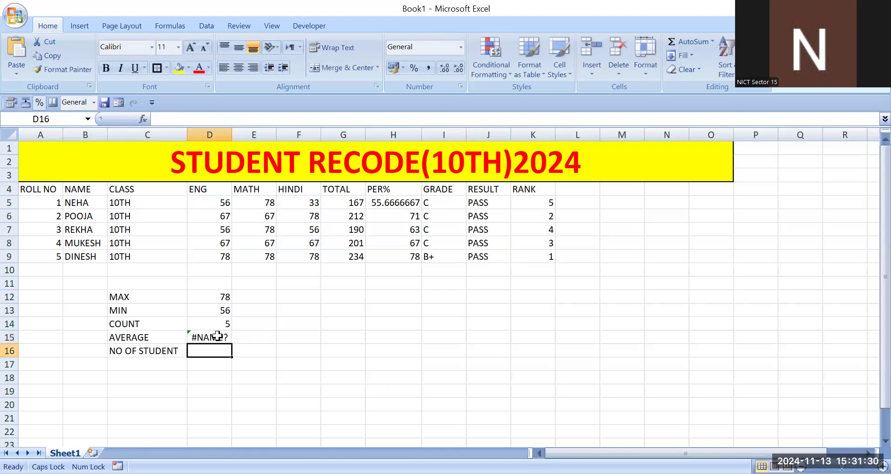
- Correct the misspelled function name in the D15 formula to AVERAGE, keeping the range D5:D9
double_click(218, 337)
left_click(231, 337)
key("BackSpace")
key("BackSpace")
key("BackSpace")
key("BackSpace")
key("BackSpace")
key("BackSpace")
type("A")
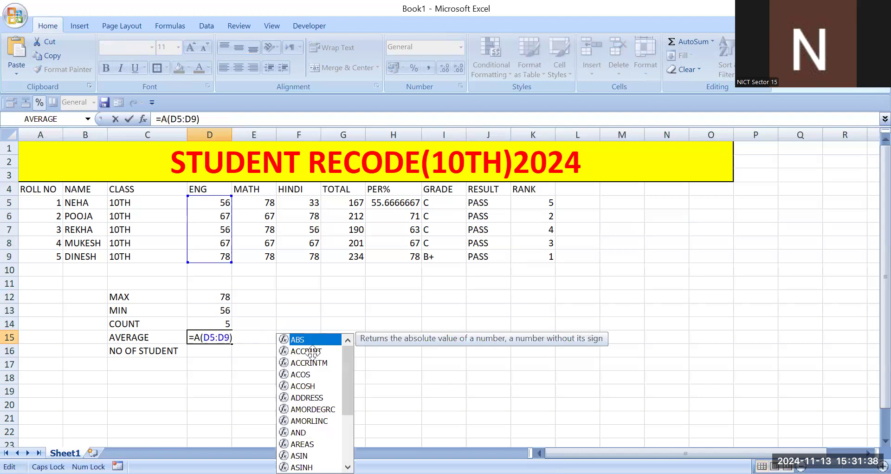
type("VER")
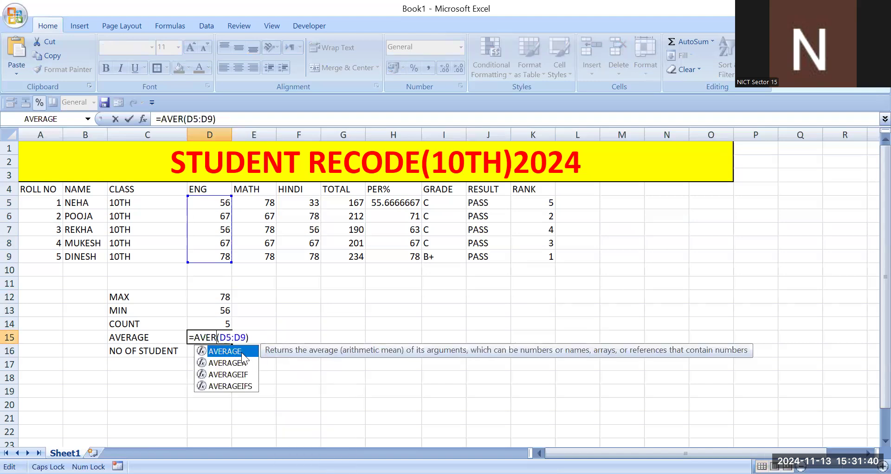
double_click(244, 353)
key("Return")
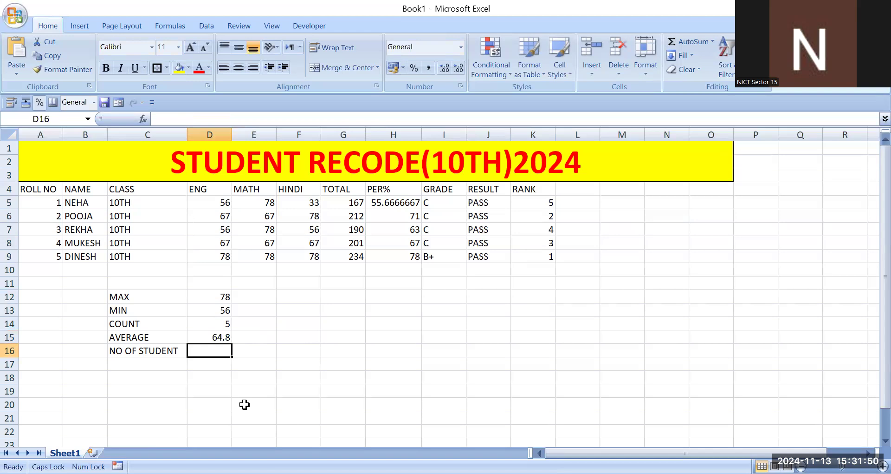
- Count the students listed in the NAME column in D16 with =COUNTIF(B5:B9,"*")
left_click(221, 329)
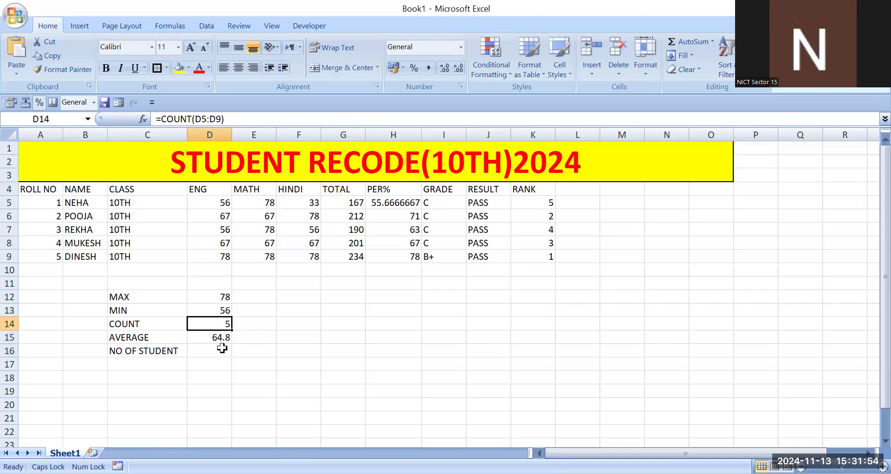
left_click(214, 352)
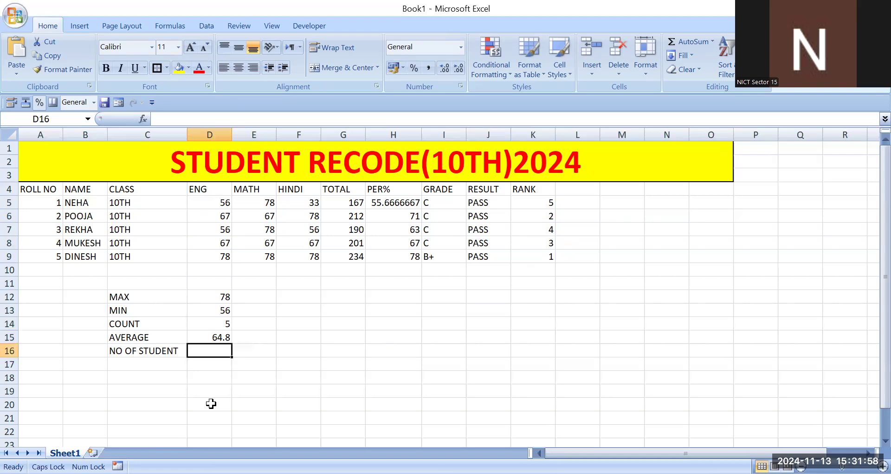
type("=")
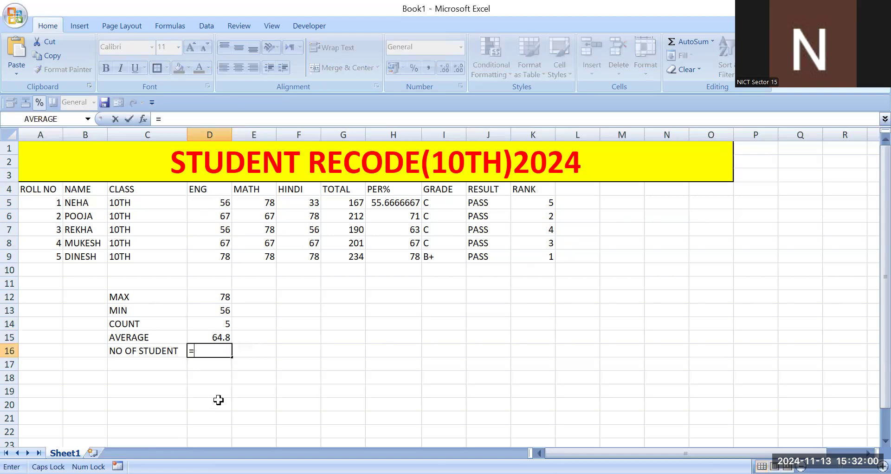
type("COUNTIF")
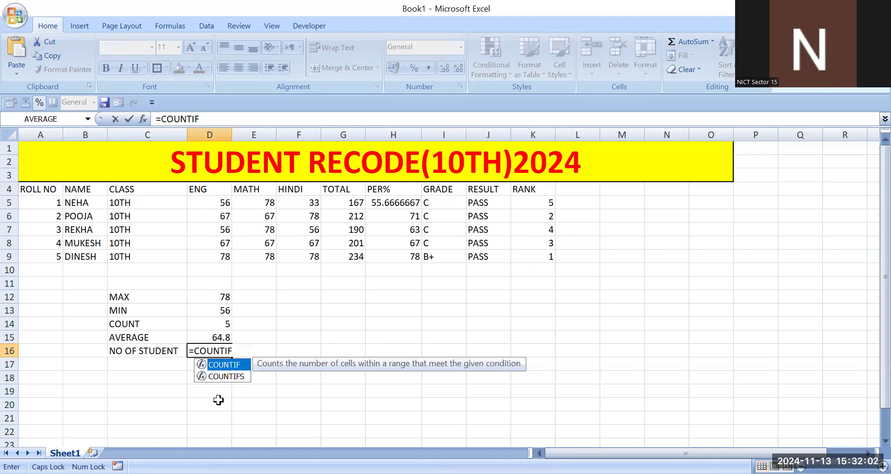
type("(")
left_click(84, 204)
left_click_drag(86, 212, 93, 251)
type(",\"")
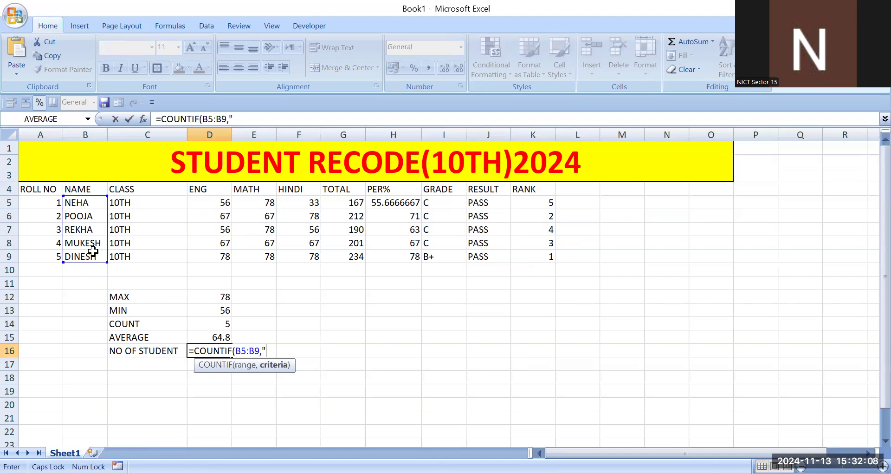
type("*\"")
key("Return")
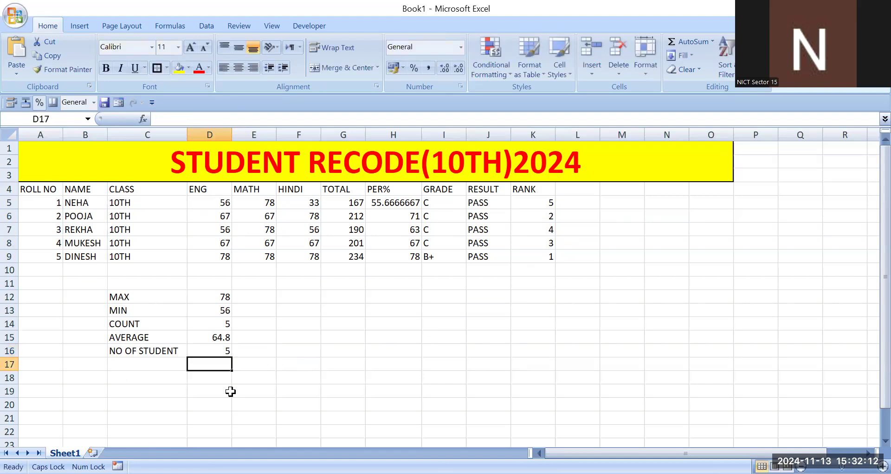
left_click(227, 351)
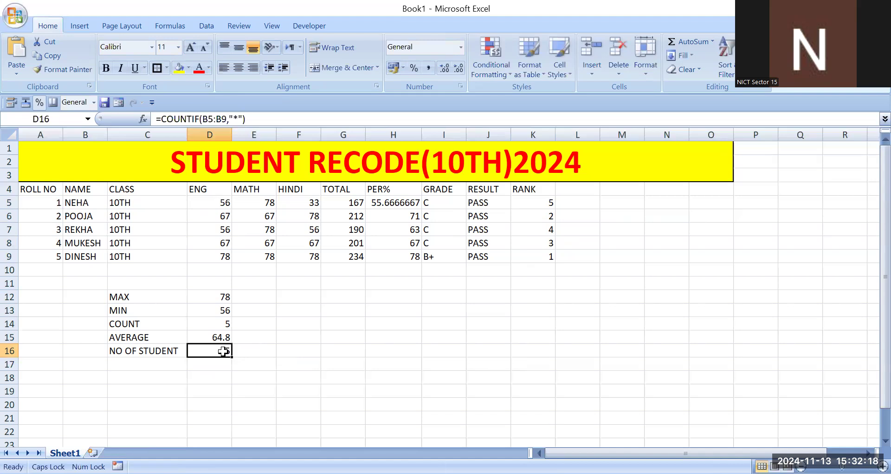
left_click(267, 333)
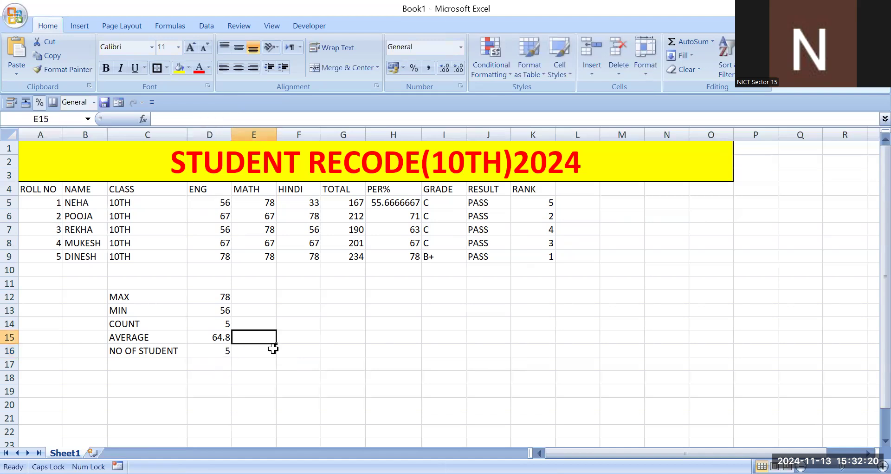
left_click(258, 364)
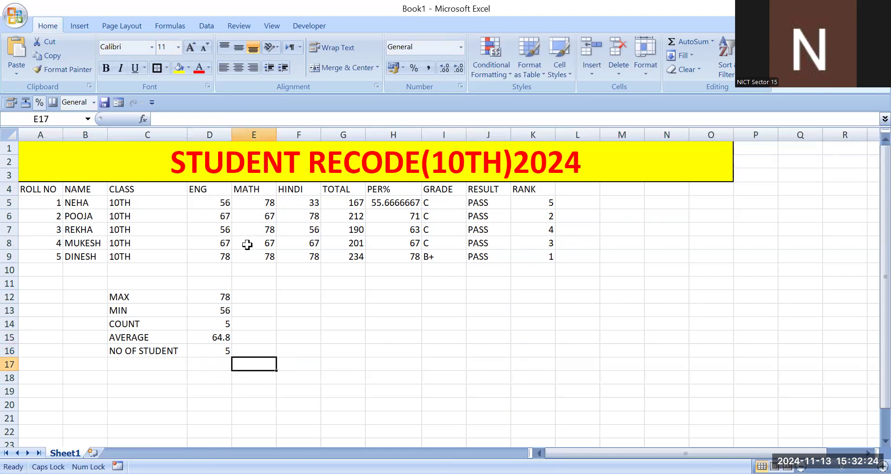
left_click(443, 256)
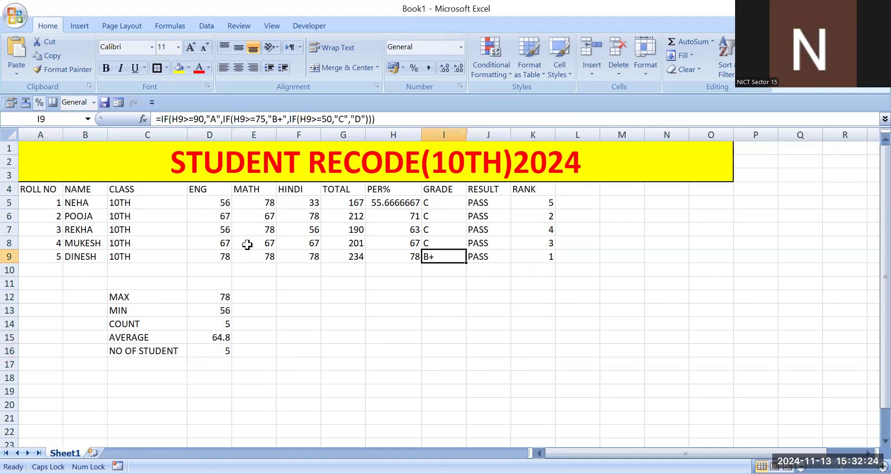
left_click(223, 362)
left_click(223, 353)
left_click(98, 164)
left_click(195, 242)
left_click(47, 186)
left_click_drag(65, 159, 107, 348)
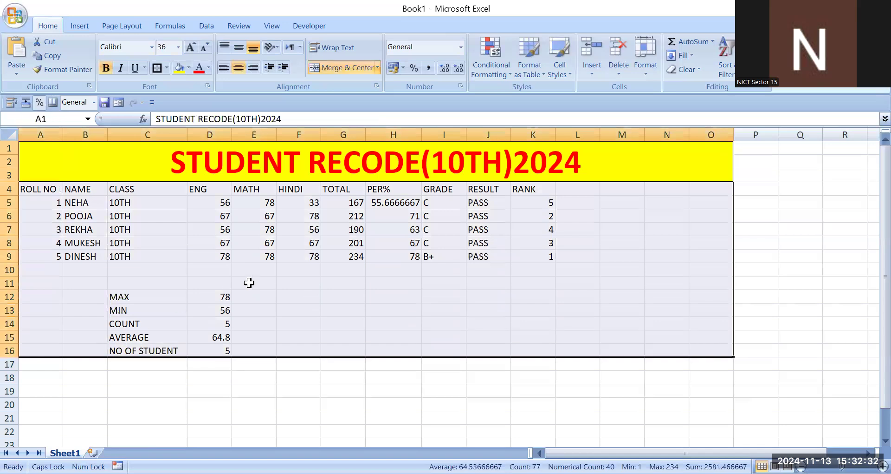
left_click(249, 283)
- Unmerge the title banner and merge and center it again across A1:K3 only, matching the table's width
left_click(252, 163)
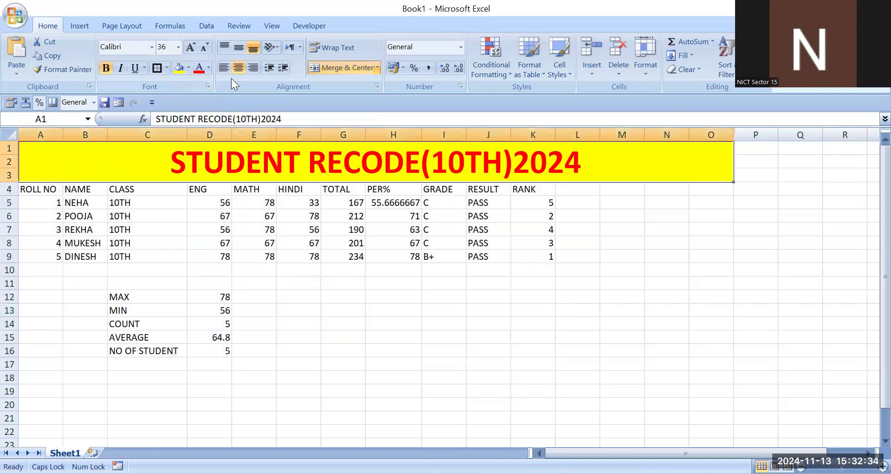
left_click(331, 66)
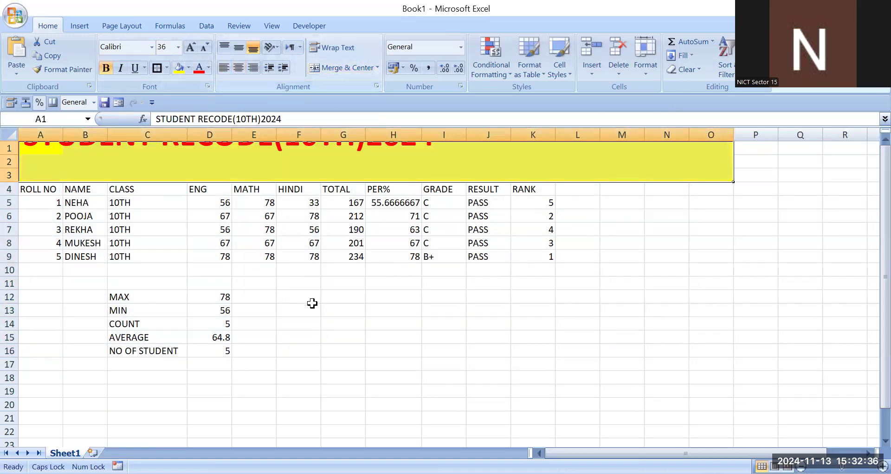
left_click(312, 270)
left_click_drag(51, 145, 530, 175)
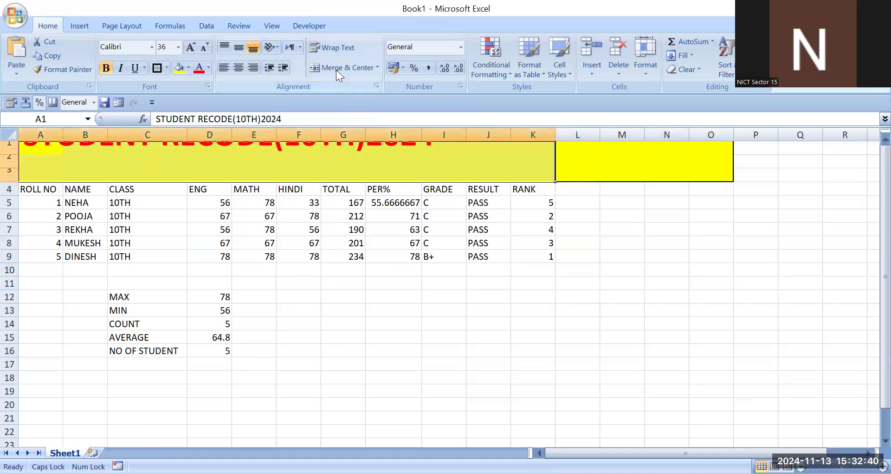
left_click(353, 69)
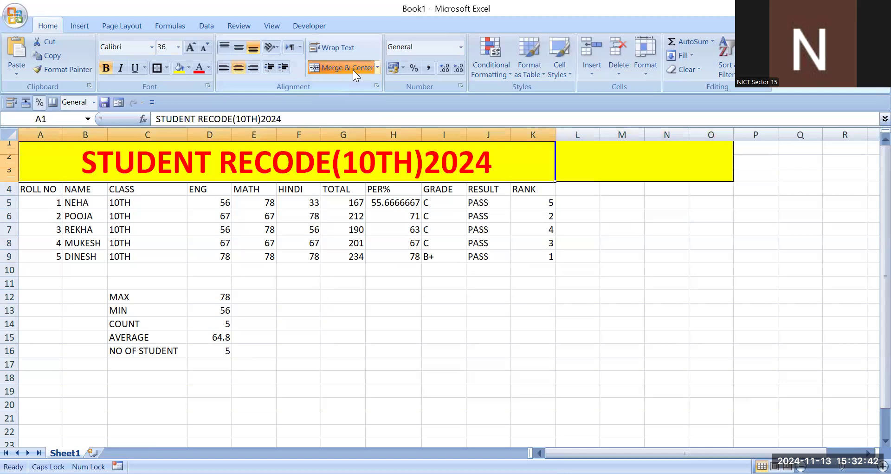
left_click(353, 70)
left_click(353, 69)
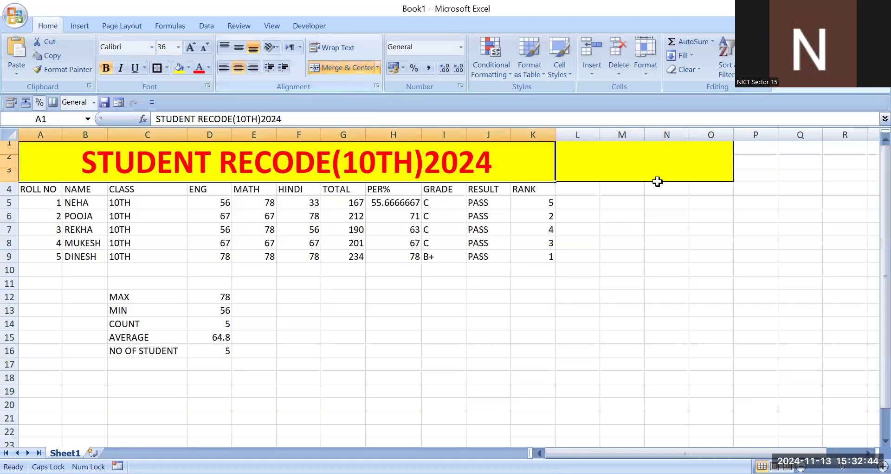
- Remove the yellow fill and all borders from the leftover banner cells L1:P3 beside the title
left_click(656, 189)
left_click_drag(577, 143, 708, 173)
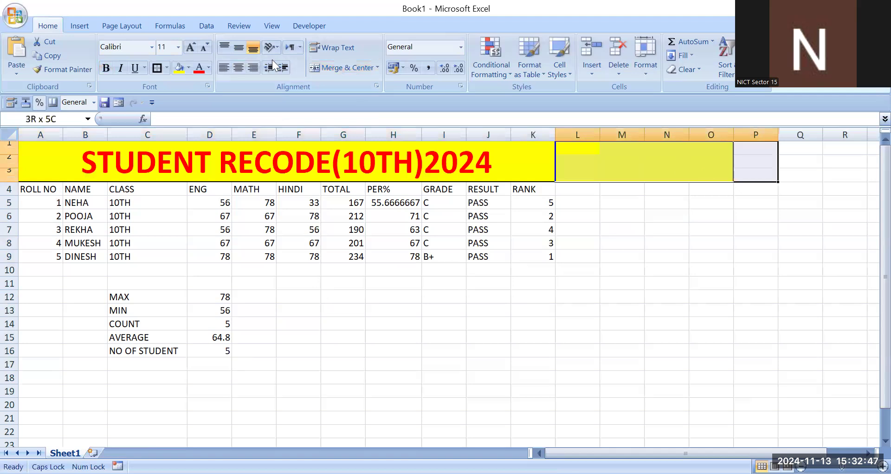
left_click(190, 69)
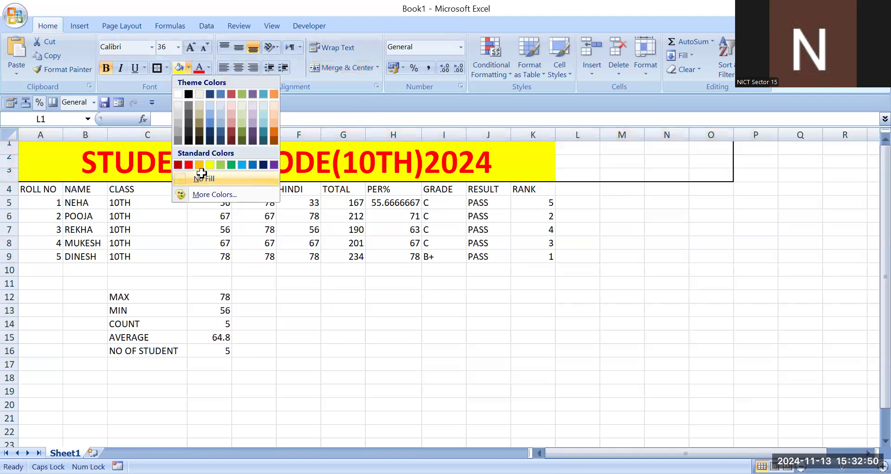
left_click(202, 174)
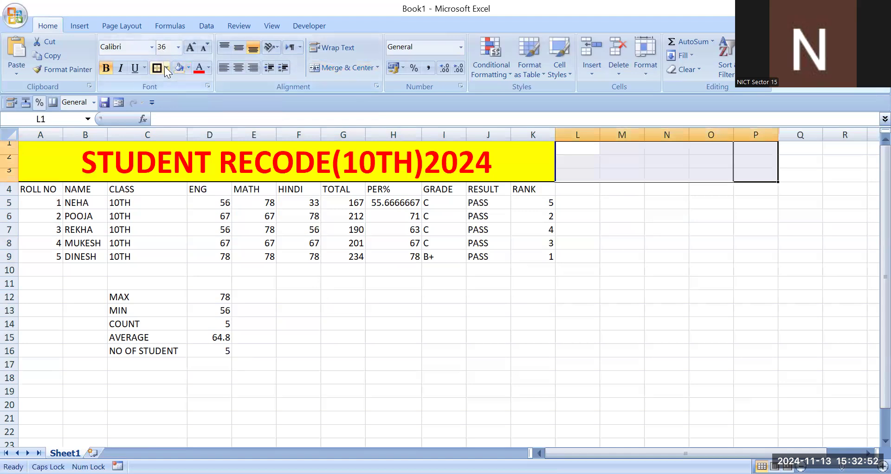
left_click(166, 68)
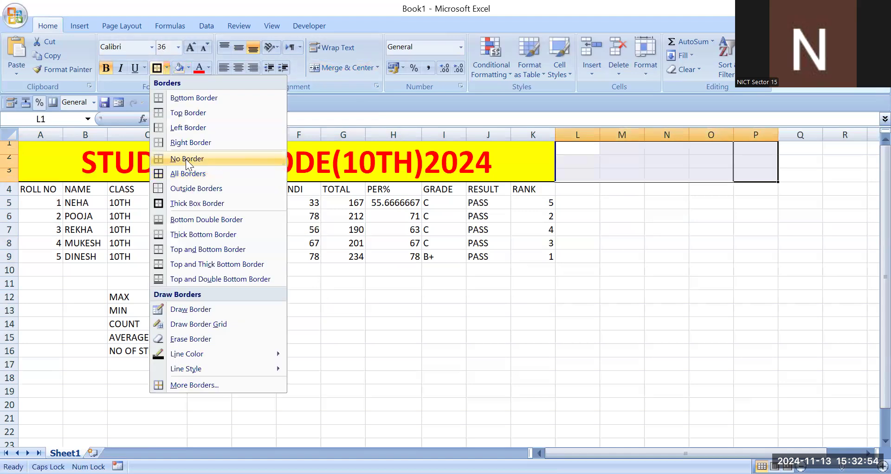
left_click(185, 158)
left_click(533, 310)
left_click(654, 270)
left_click(533, 323)
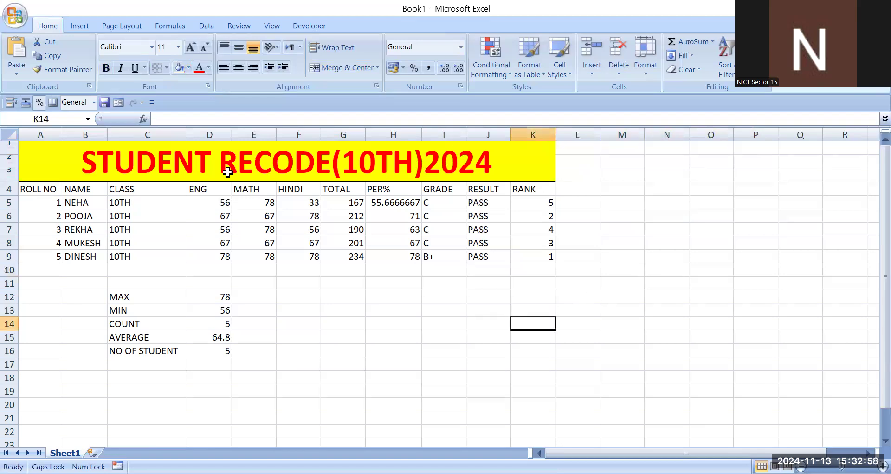
- Apply All Borders and a Thick Box Border to the whole record sheet, A1:K16
left_click_drag(157, 155, 163, 348)
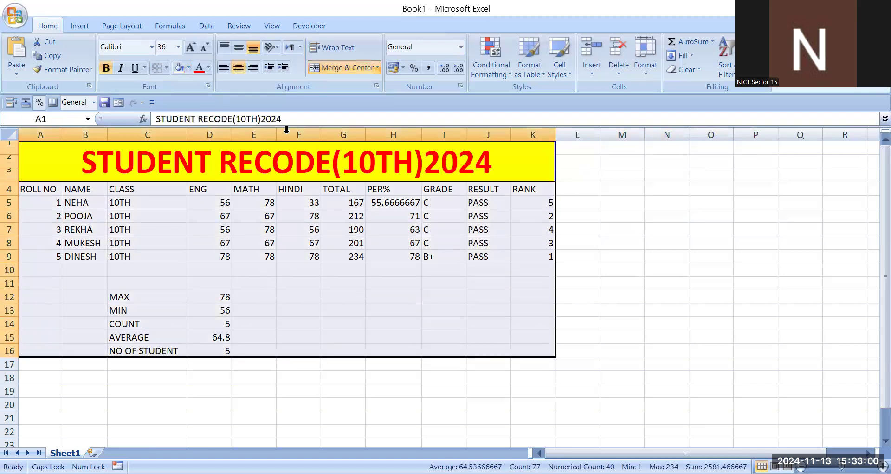
left_click(167, 67)
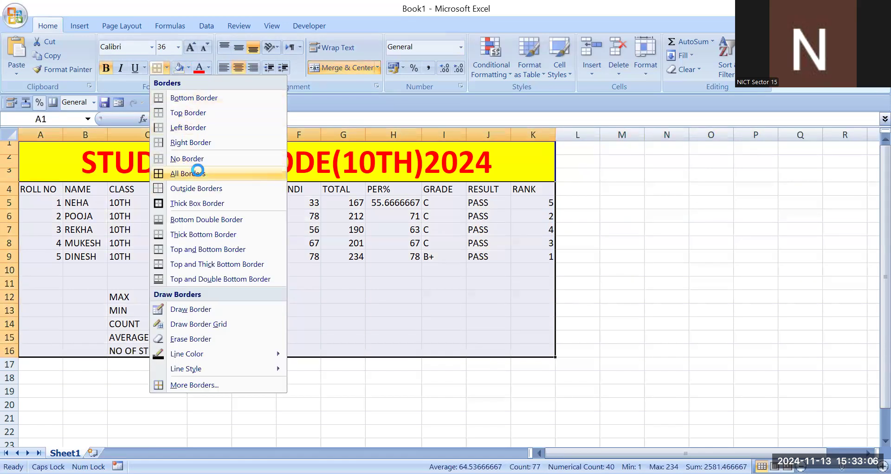
left_click(187, 173)
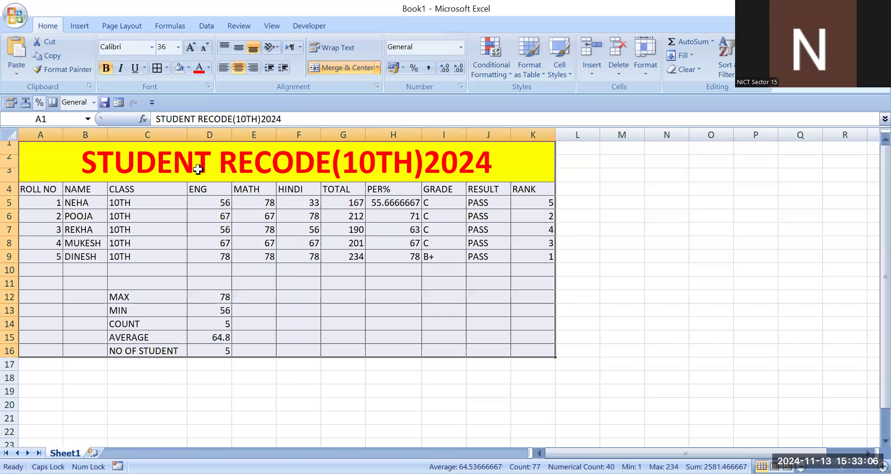
left_click(168, 67)
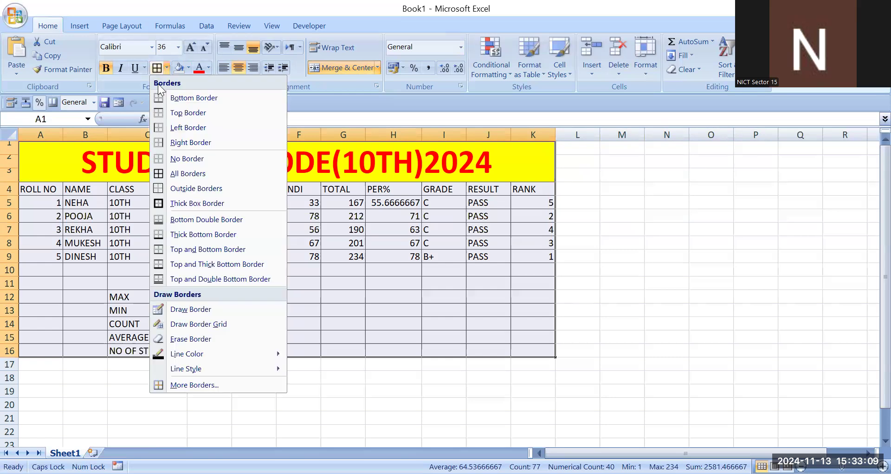
left_click(180, 204)
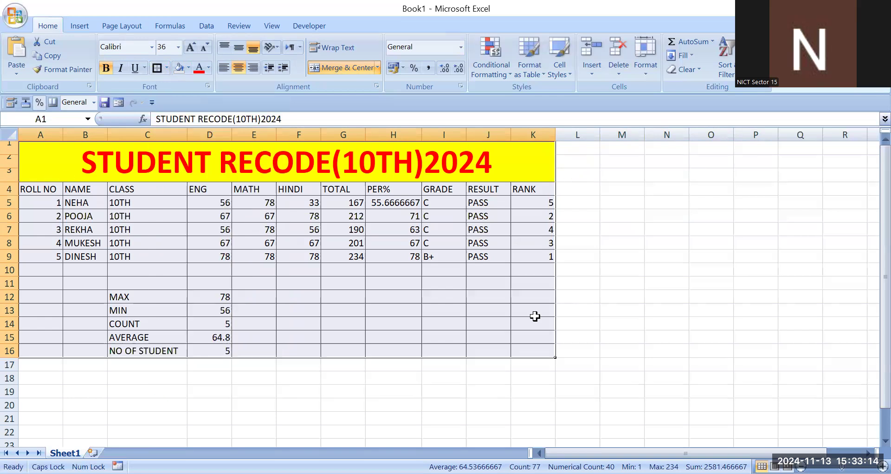
left_click(74, 240)
left_click(267, 367)
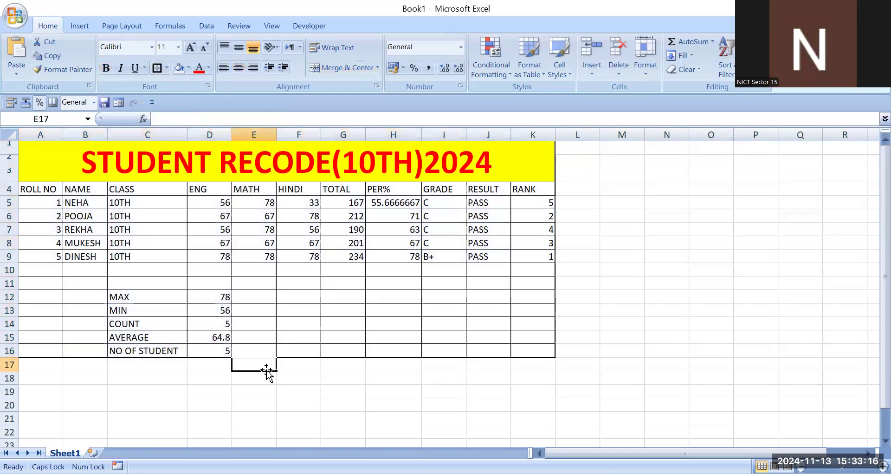
left_click(295, 287)
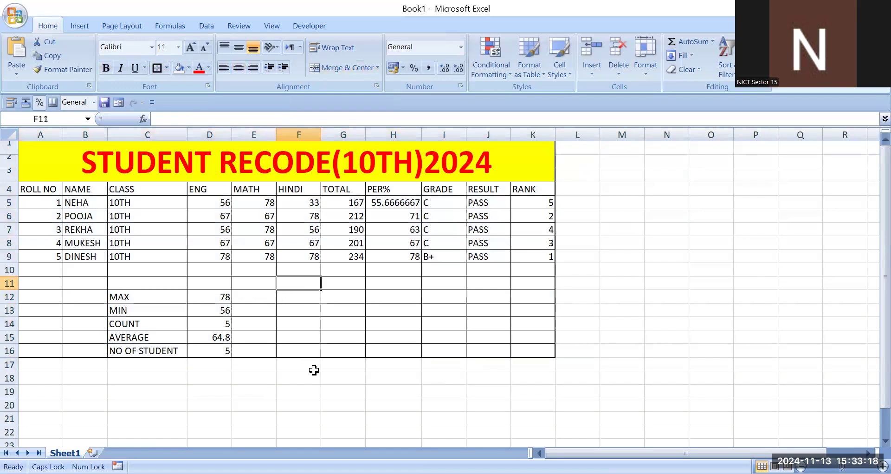
left_click(325, 336)
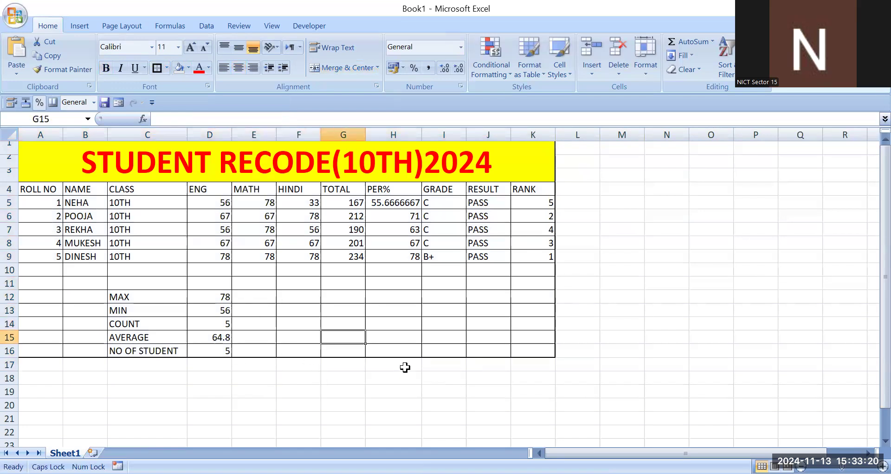
left_click(298, 325)
- Open the TOTAL formula in G5, select its full text and close the cell without altering the formula
double_click(342, 203)
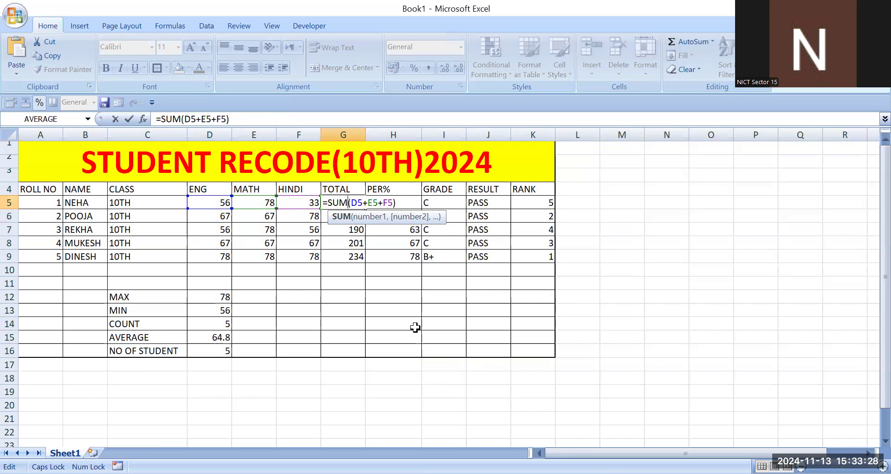
key("shift+Left")
key("shift+Left")
key("shift+Left")
key("shift+Left")
key("shift+Left")
key("shift+Left")
key("shift+Left")
key("shift+Left")
key("shift+Left")
key("shift+Left")
key("shift+Left")
key("shift+Left")
key("shift+Left")
key("shift+Left")
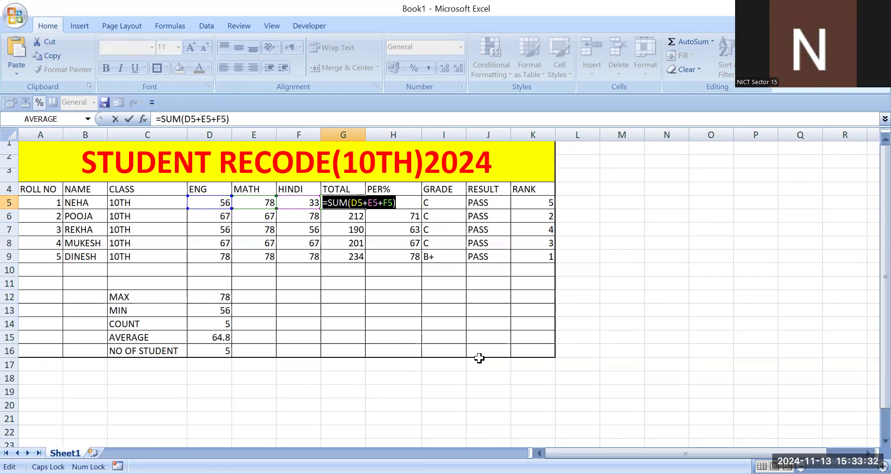
key("Return")
- Try to copy the text of the TOTAL formula in G6 and undo the accidental overwrite of that cell
left_click_drag(230, 118, 153, 119)
key("ctrl+c")
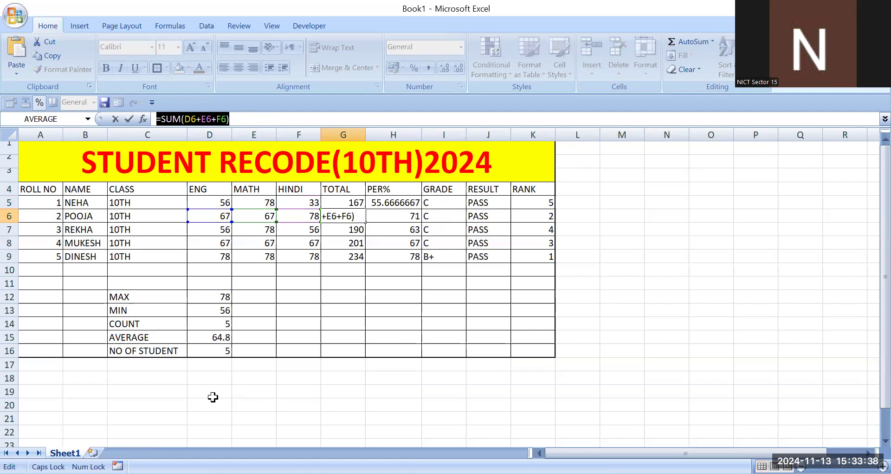
left_click(128, 377)
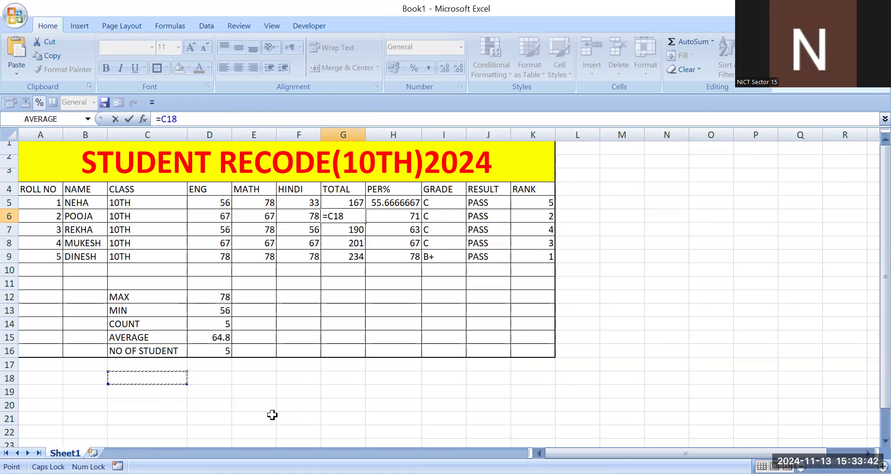
key("BackSpace")
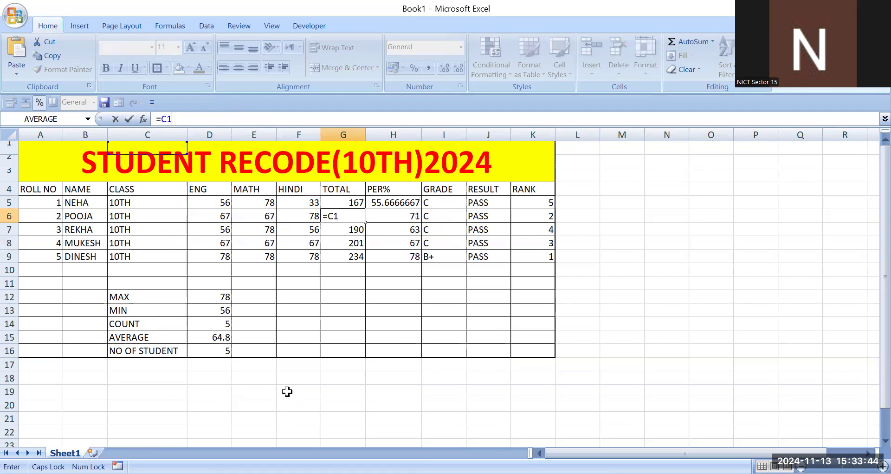
key("Return")
left_click(310, 392)
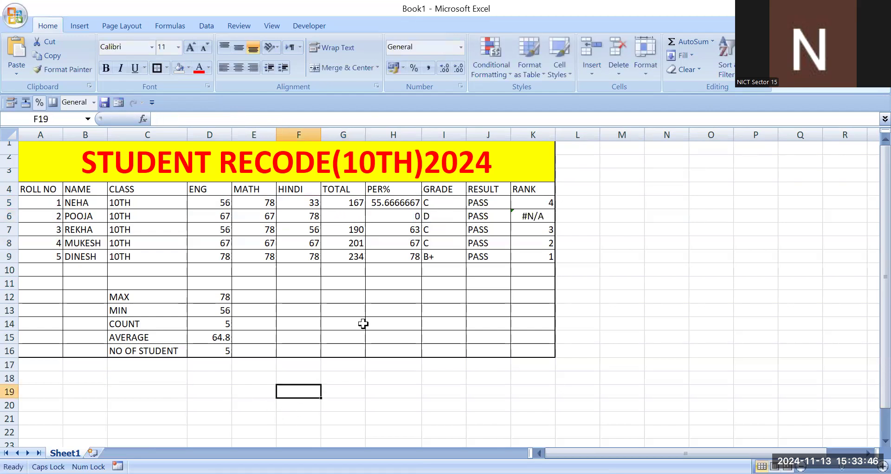
key("ctrl+z")
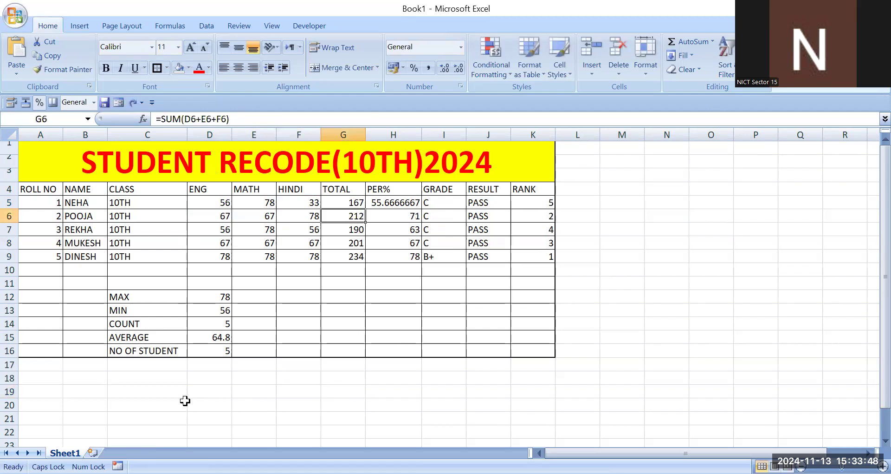
- Paste the copied G6 TOTAL formula into C19 below the table and clear it again
left_click(140, 392)
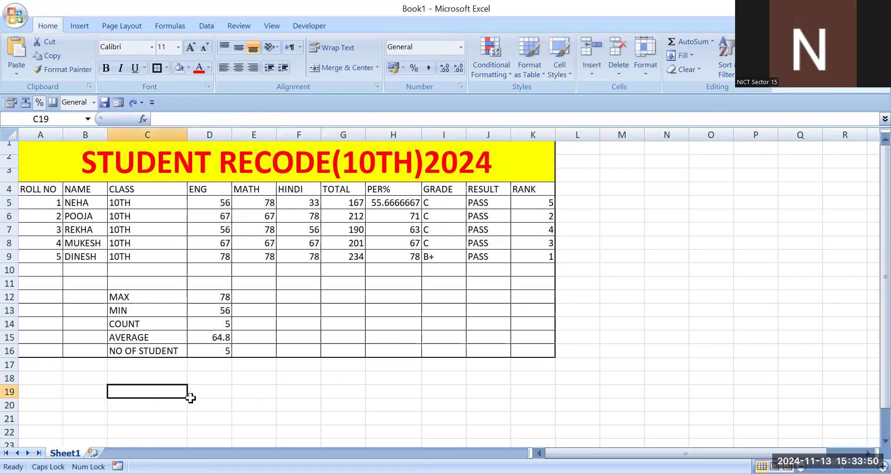
key("ctrl+v")
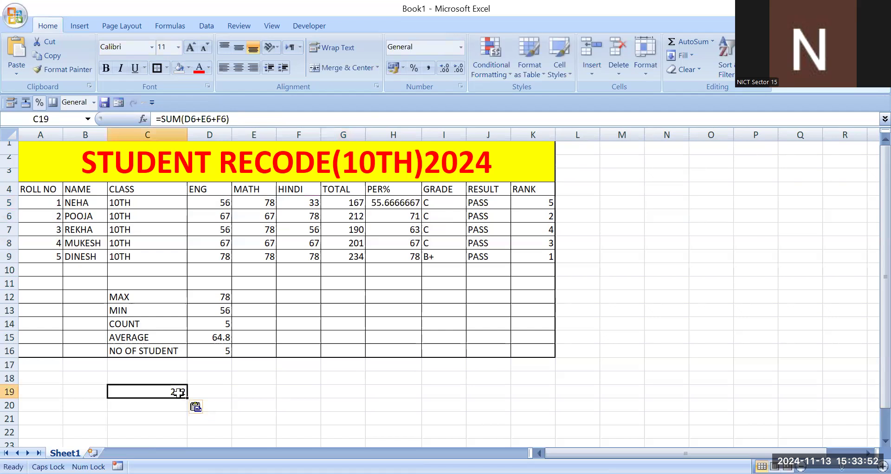
left_click(235, 413)
- Copy the text of the TOTAL formula from G5 and paste it into C19 below the table
left_click(323, 203)
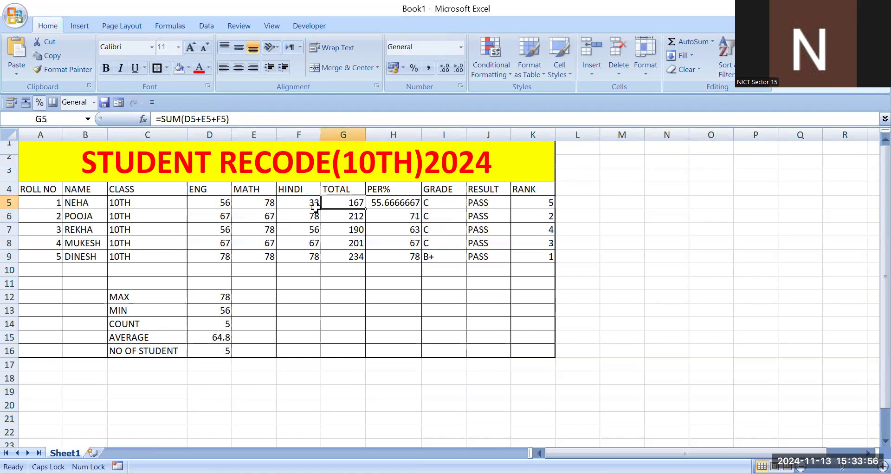
left_click_drag(228, 119, 139, 116)
key("ctrl+c")
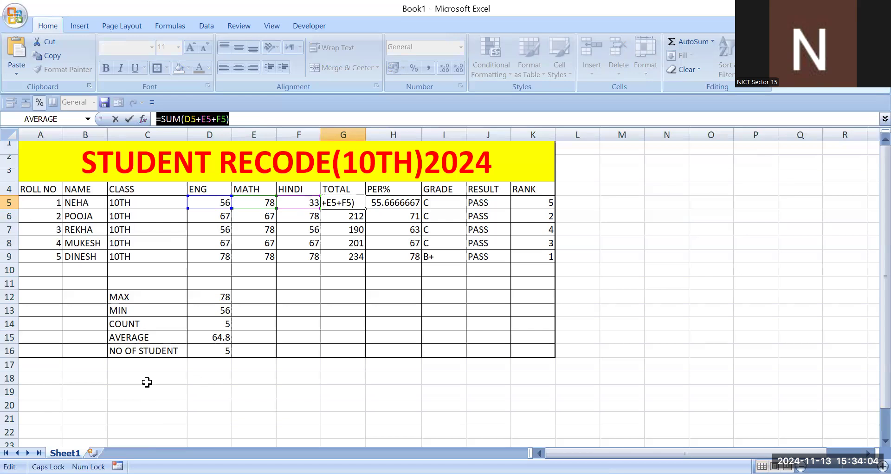
key("Return")
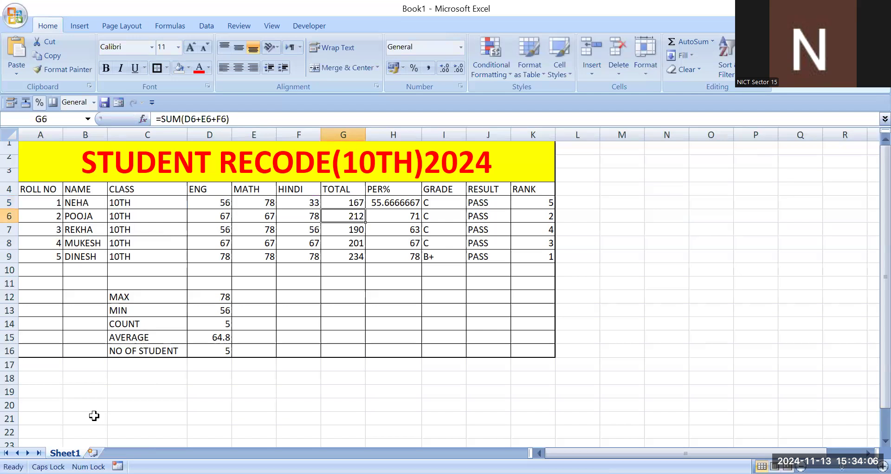
left_click(122, 388)
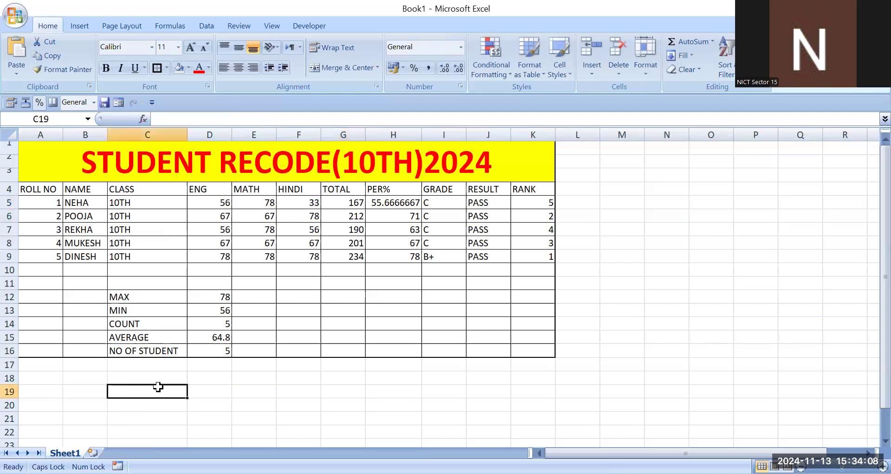
key("ctrl+v")
- Cancel a trial edit of the pasted formula in C19 and clear that cell
double_click(177, 391)
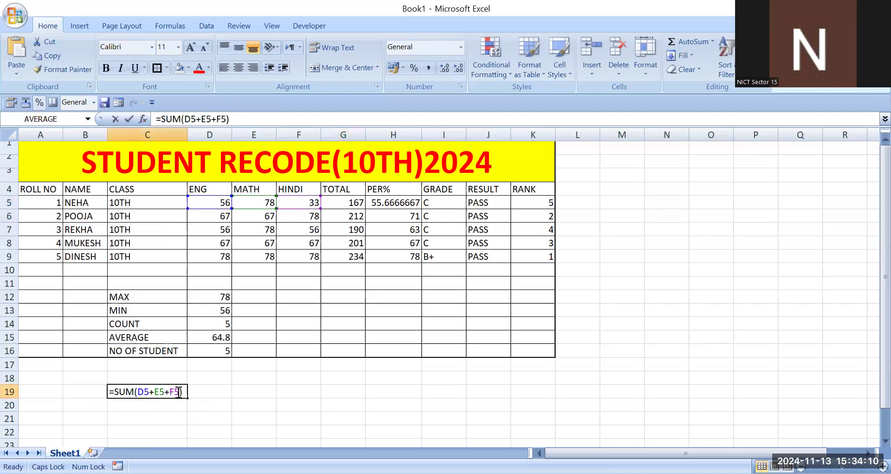
key("BackSpace")
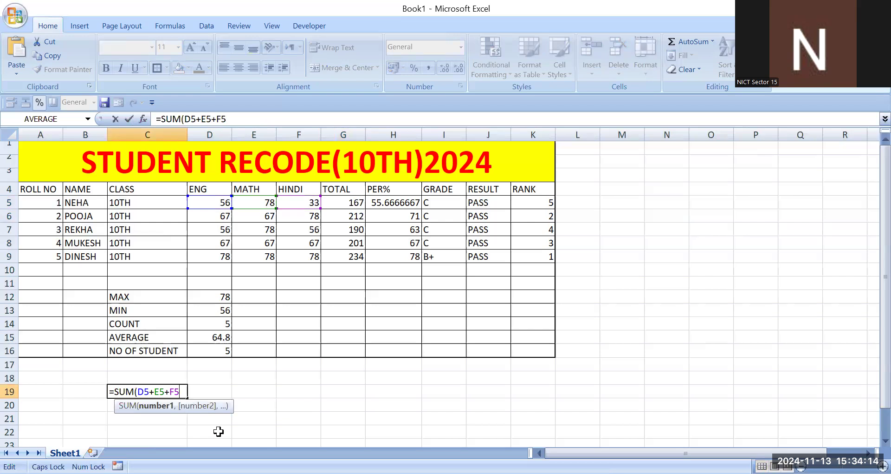
key("Escape")
key("Delete")
left_click(238, 395)
left_click(282, 383)
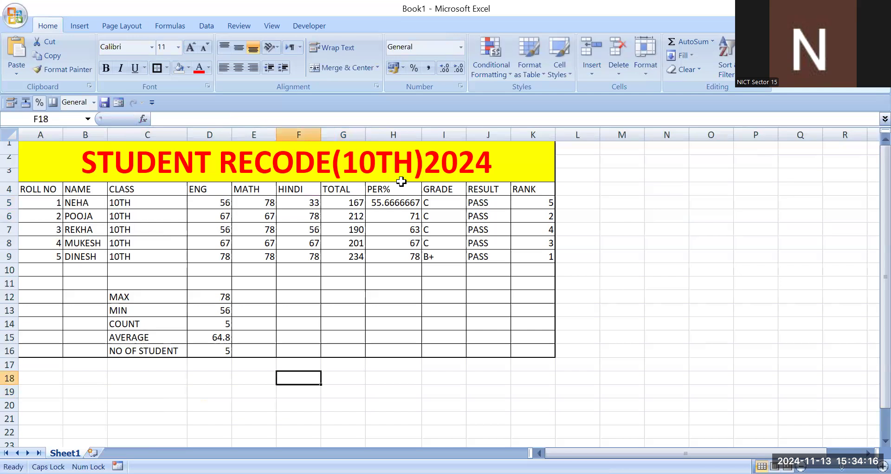
- Examine the formulas behind the first student's TOTAL, PER% and GRADE in G5, H5 and I5
left_click(349, 201)
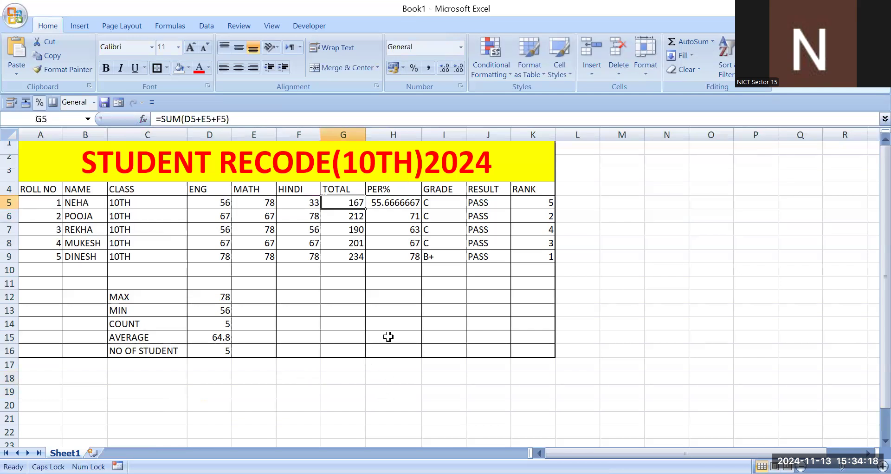
key("F2")
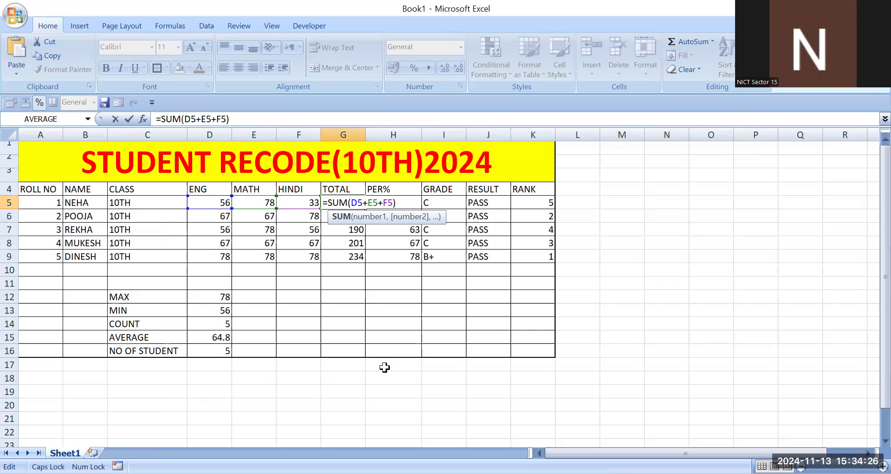
key("Tab")
key("F2")
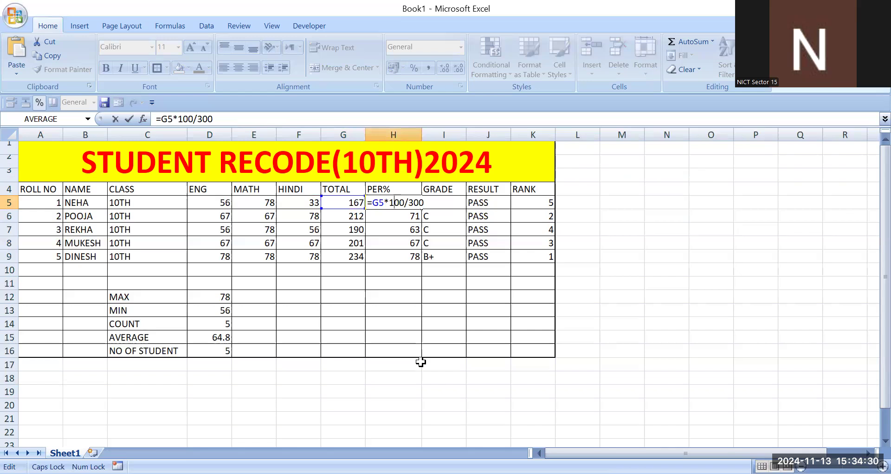
key("Return")
key("Up")
key("Right")
key("F2")
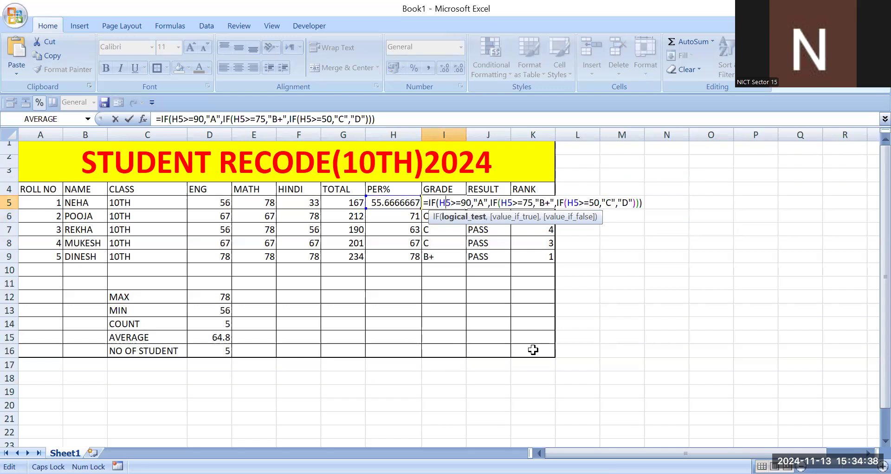
- Examine the formulas behind the first student's RESULT and RANK in J5 and K5
key("Return")
double_click(482, 202)
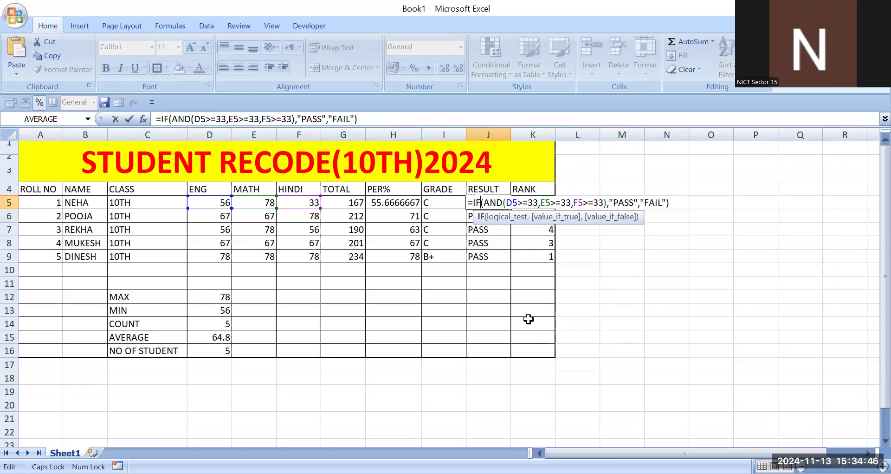
key("Return")
key("Up")
key("Right")
key("F2")
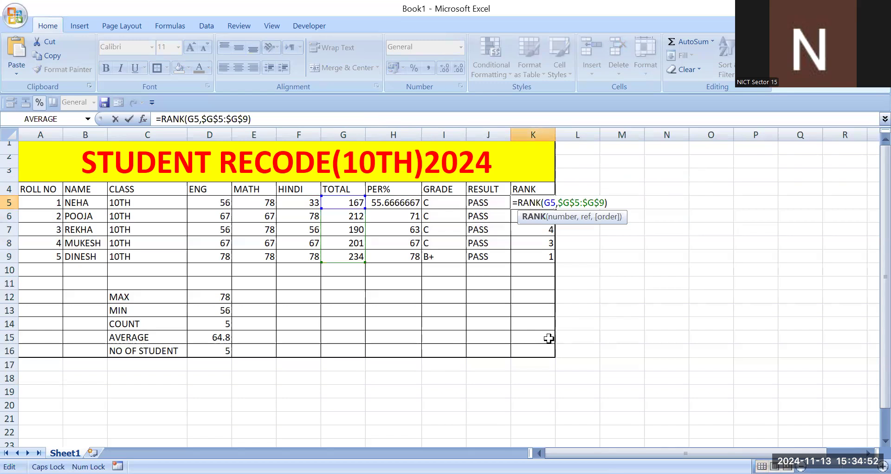
- Examine the formulas behind the MAX, MIN and COUNT statistics for the ENG marks in D12, D13 and D14
key("Return")
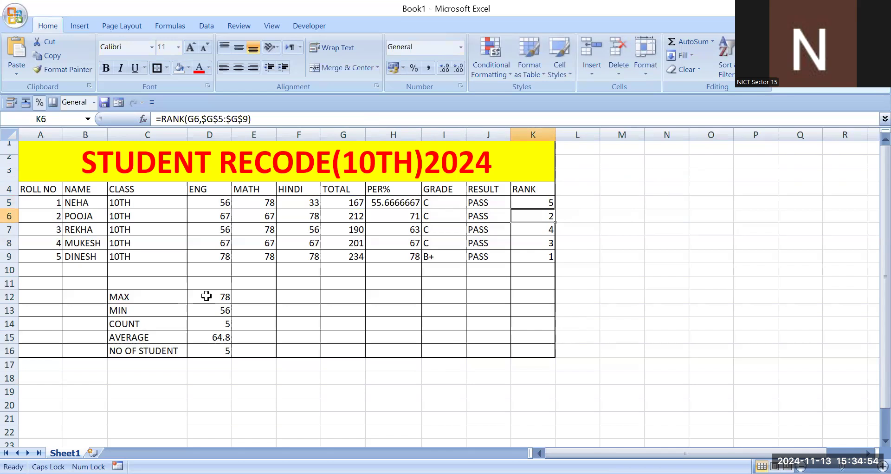
left_click(206, 295)
double_click(207, 296)
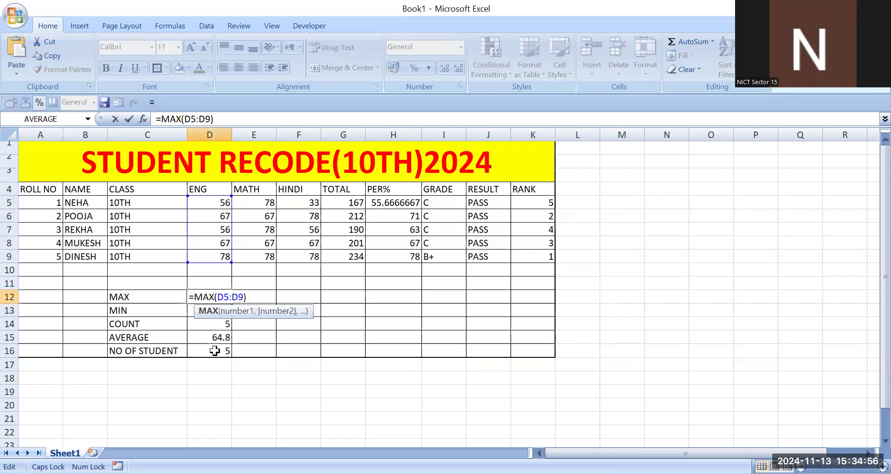
double_click(196, 310)
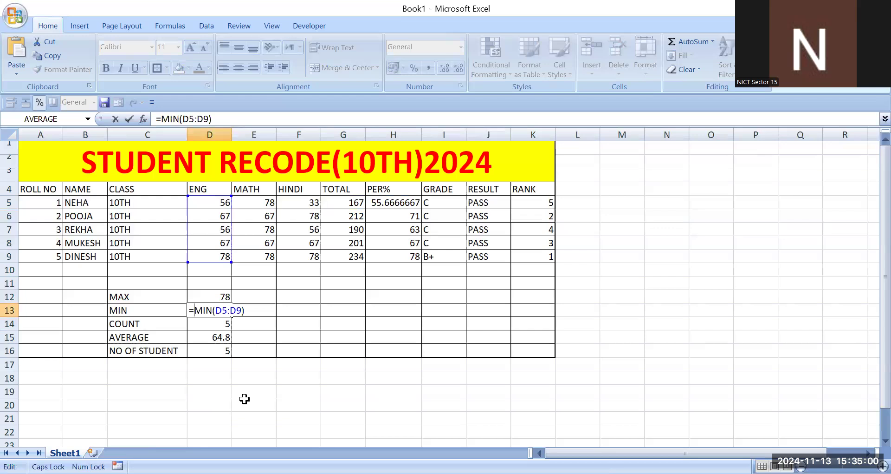
key("Return")
double_click(222, 325)
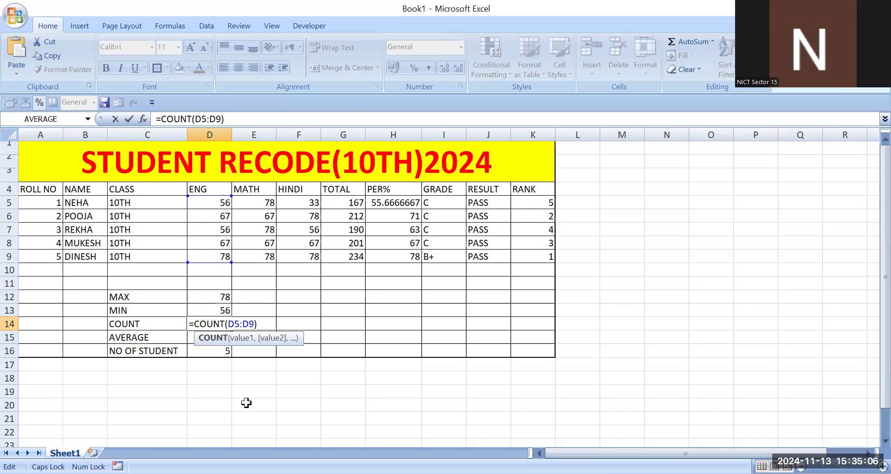
- Examine the formulas behind the AVERAGE and NO OF STUDENT statistics in D15 and D16
left_click(215, 337)
double_click(217, 336)
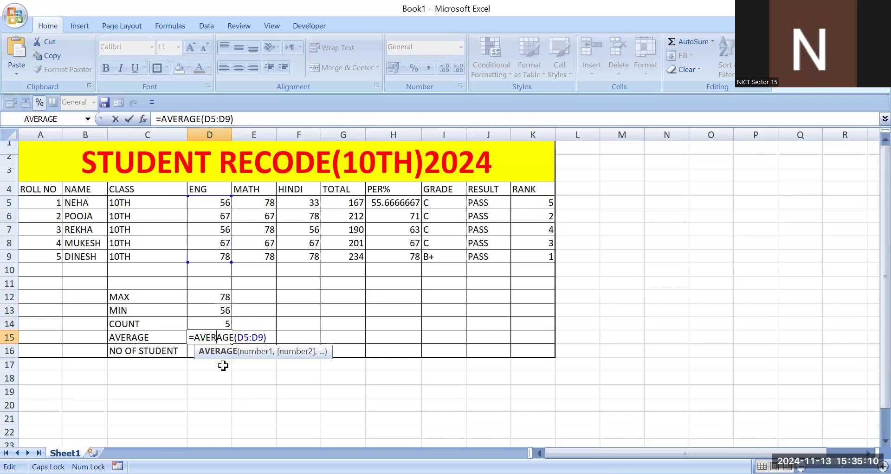
left_click(219, 350)
double_click(219, 350)
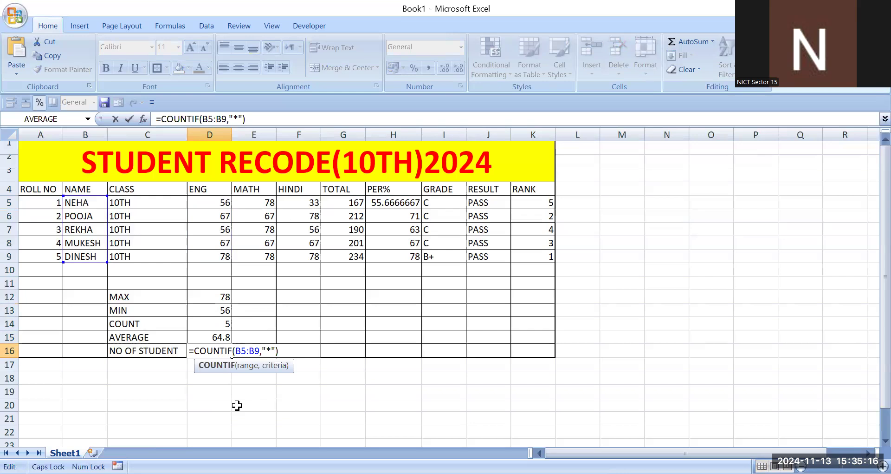
key("Return")
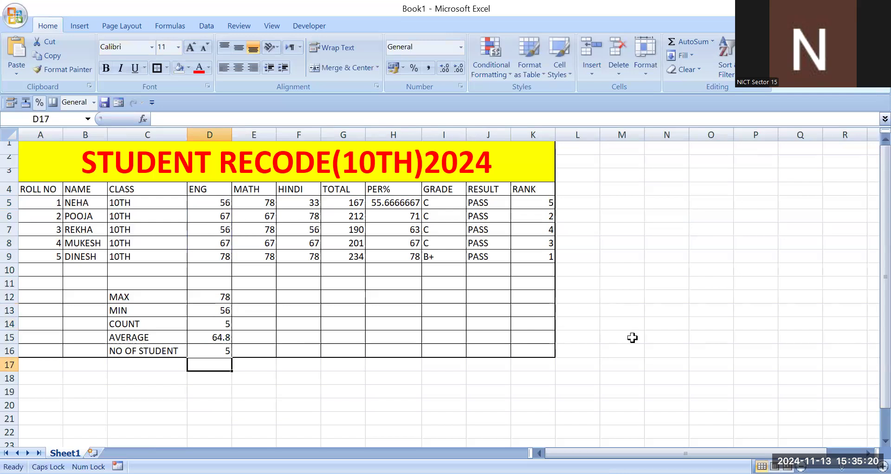
scroll(633, 338, "down", 3)
scroll(631, 337, "up", 3)
scroll(632, 337, "down", 6)
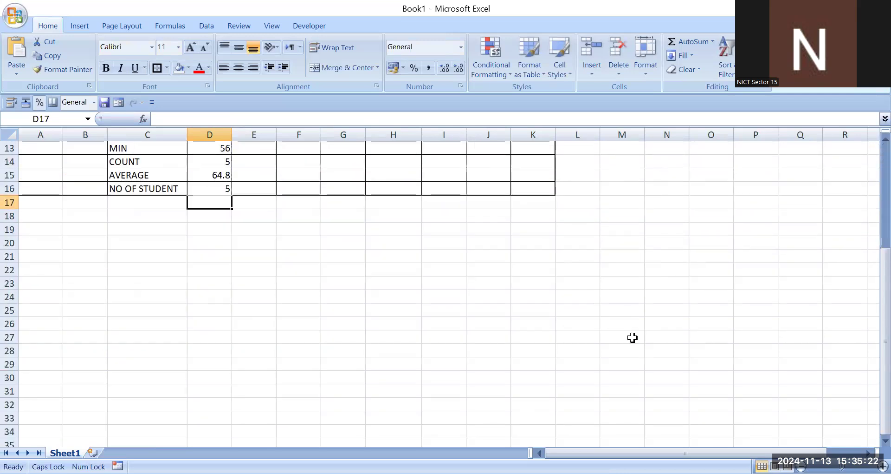